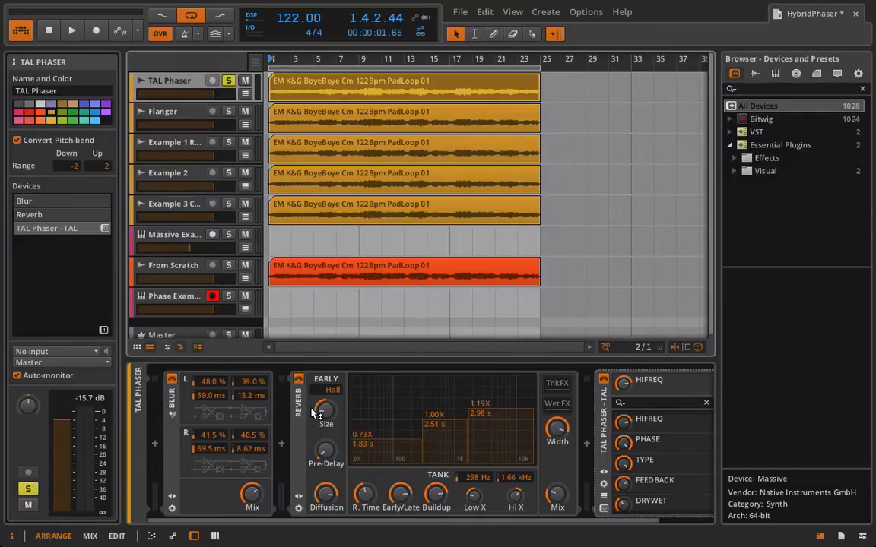
- Open the TAL-Phaser plugin window and enable the bypassed device while the soloed track plays
key(alt+p)
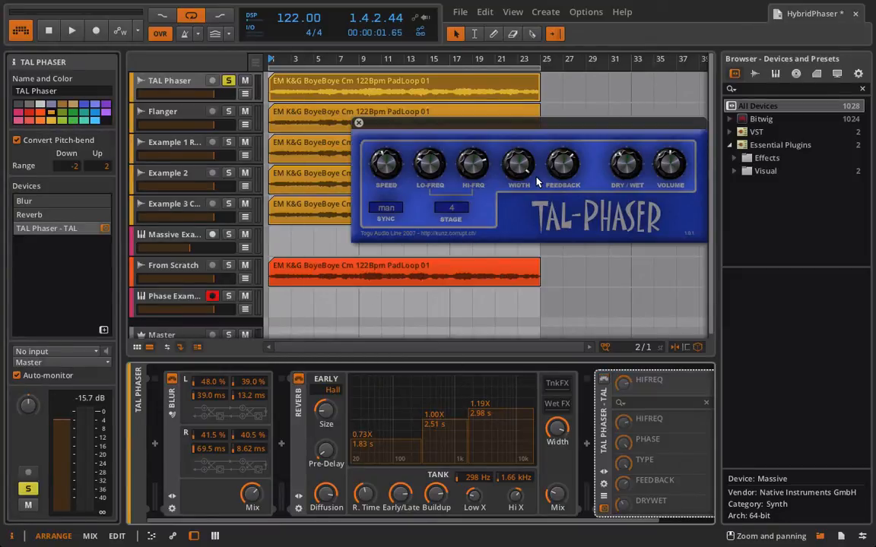
key(space)
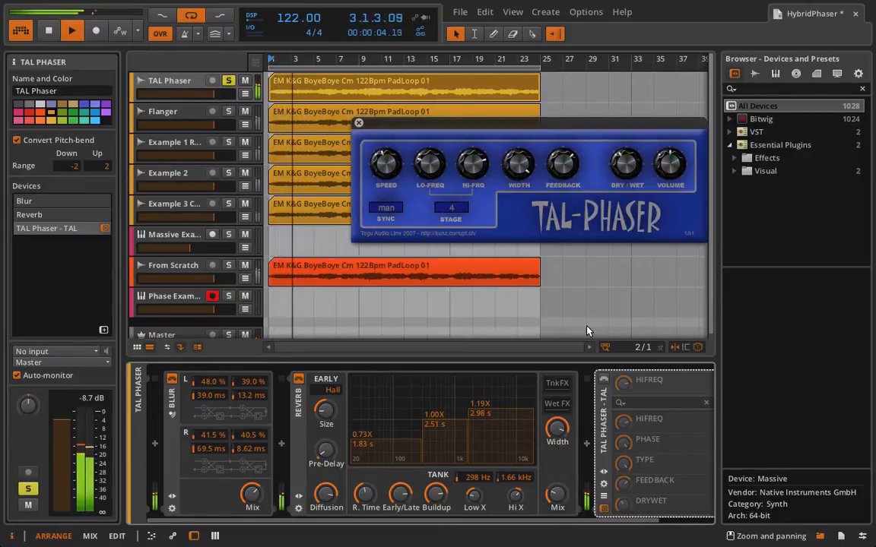
click(606, 384)
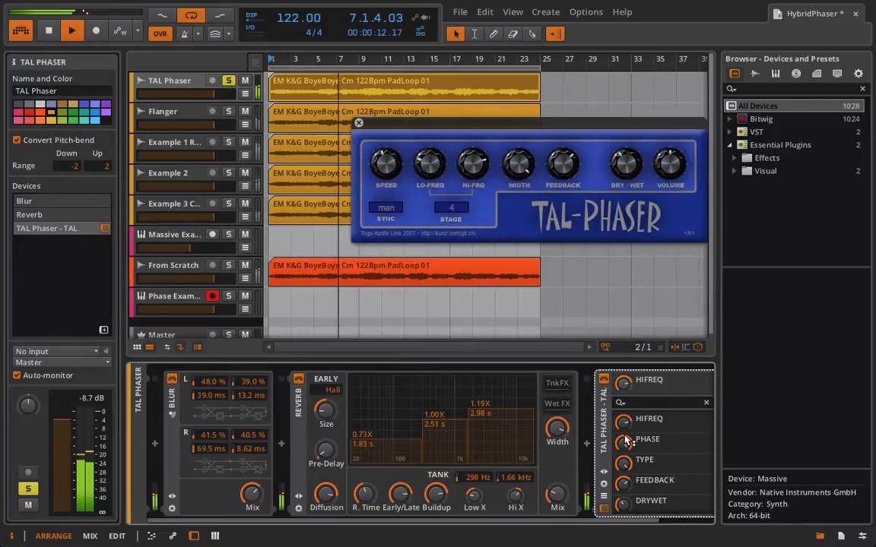
- Set TAL-Phaser's SPEED parameter to about 0.315 and raise its FEEDBACK during playback
scroll(626, 438, up, 3)
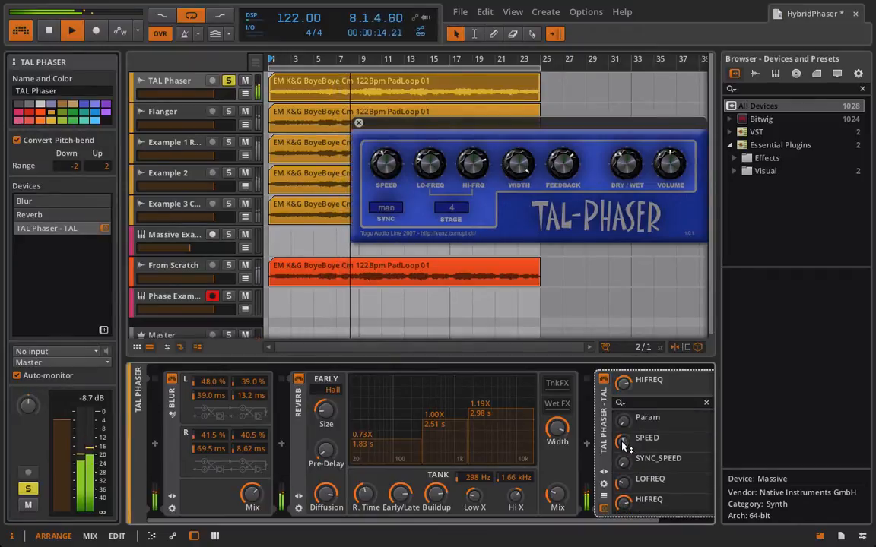
drag(623, 442, 623, 472)
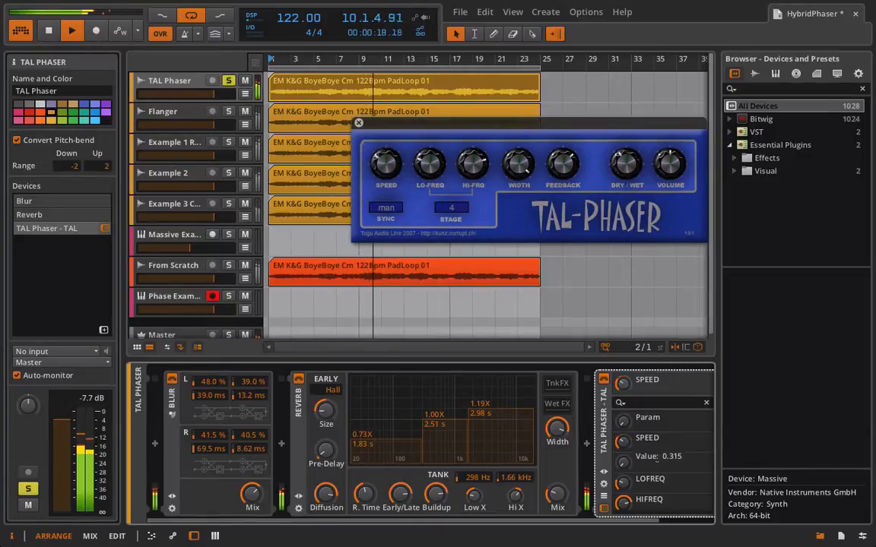
scroll(621, 433, down, 5)
drag(621, 431, 633, 458)
- Raise TAL-Phaser's DRYWET parameter to about halfway, then stop playback and bypass the device
scroll(656, 467, down, 3)
scroll(655, 478, down, 1)
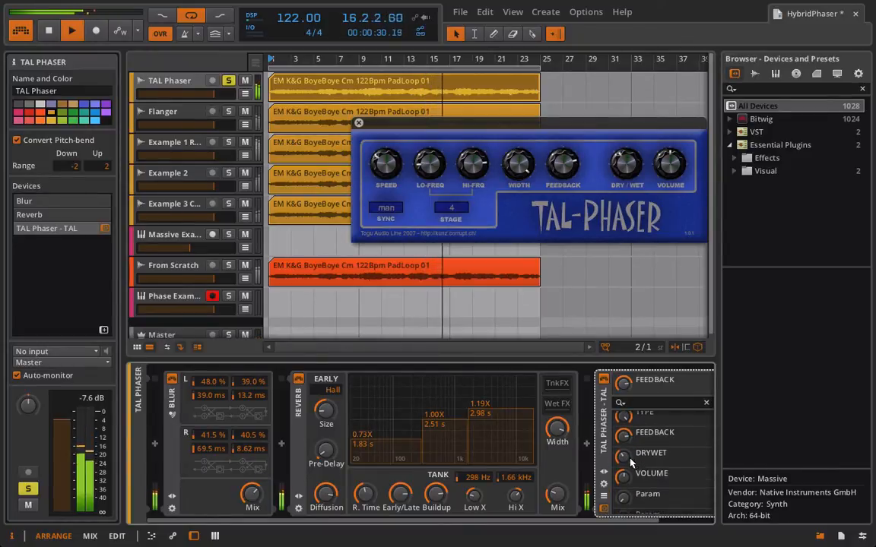
click(624, 472)
scroll(628, 474, down, 2)
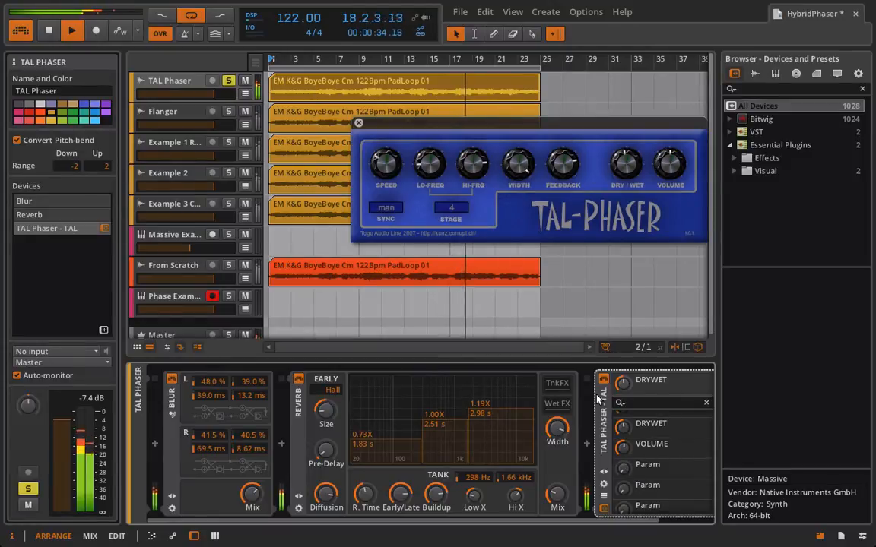
key(space)
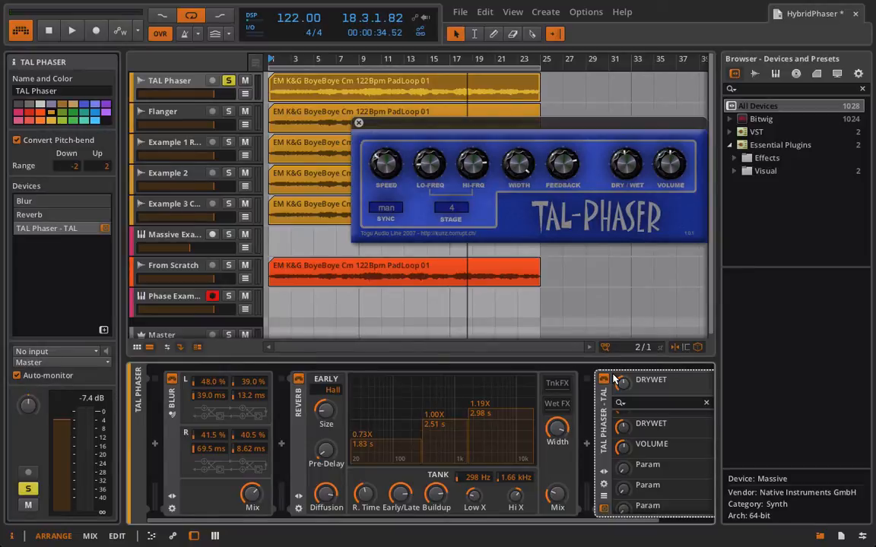
click(606, 379)
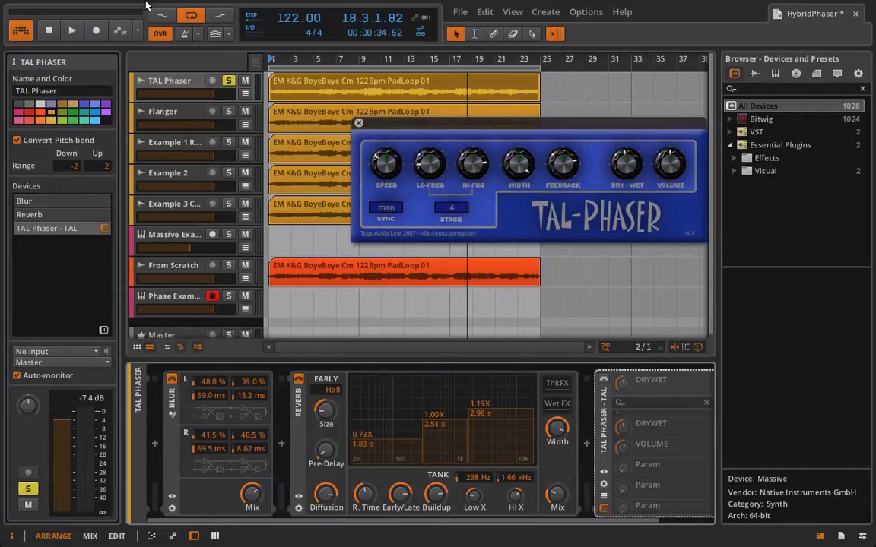
- Try different delay times on the Flanger track's flanger device and review its LFO waveforms, keeping SINE
click(180, 116)
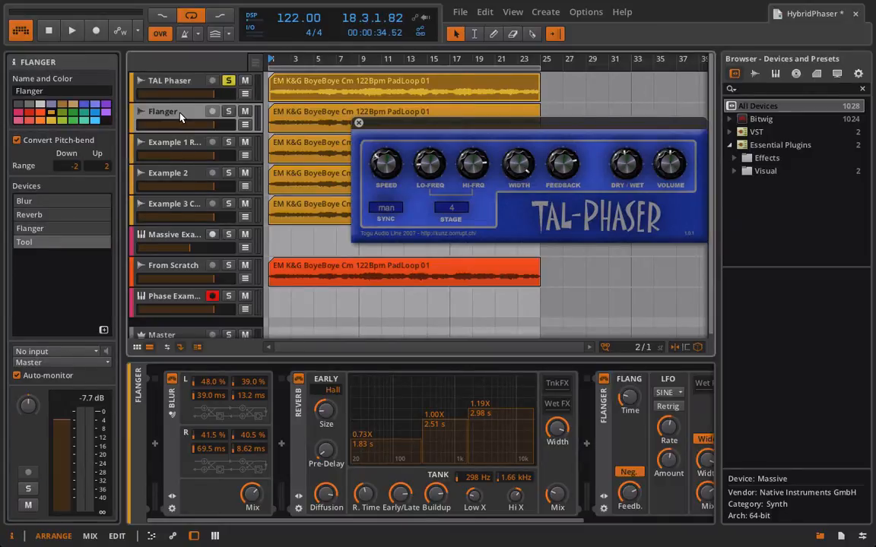
scroll(502, 375, down, 3)
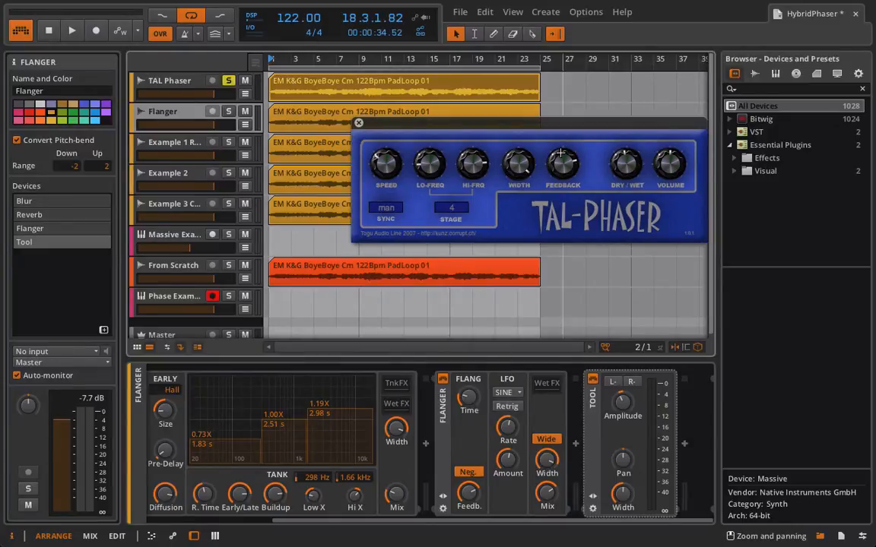
click(474, 395)
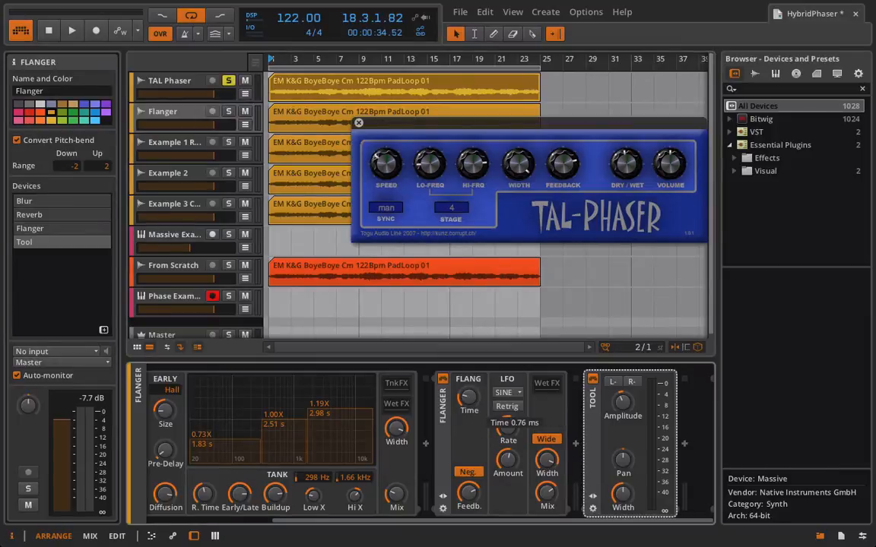
drag(474, 395, 474, 396)
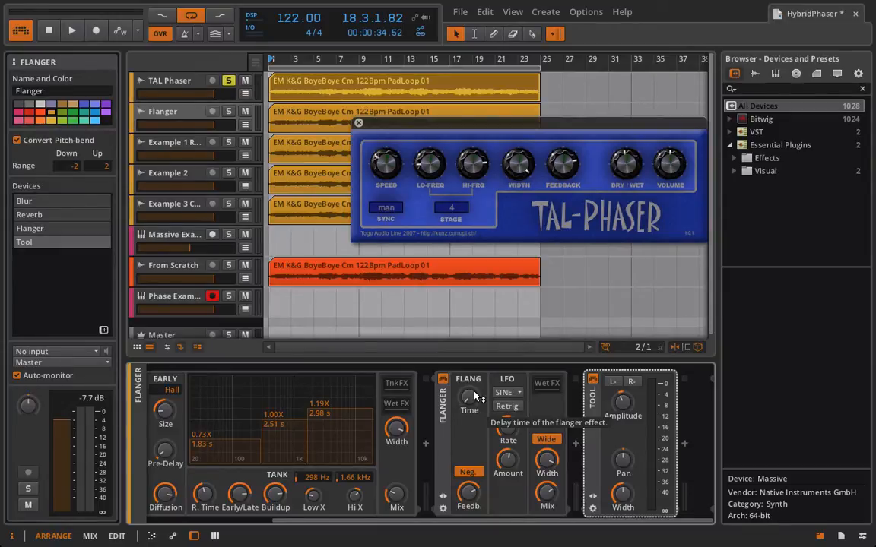
mouse_move(474, 394)
mouse_down()
mouse_move(474, 412)
mouse_move(474, 386)
mouse_move(476, 395)
mouse_up()
drag(475, 396, 474, 403)
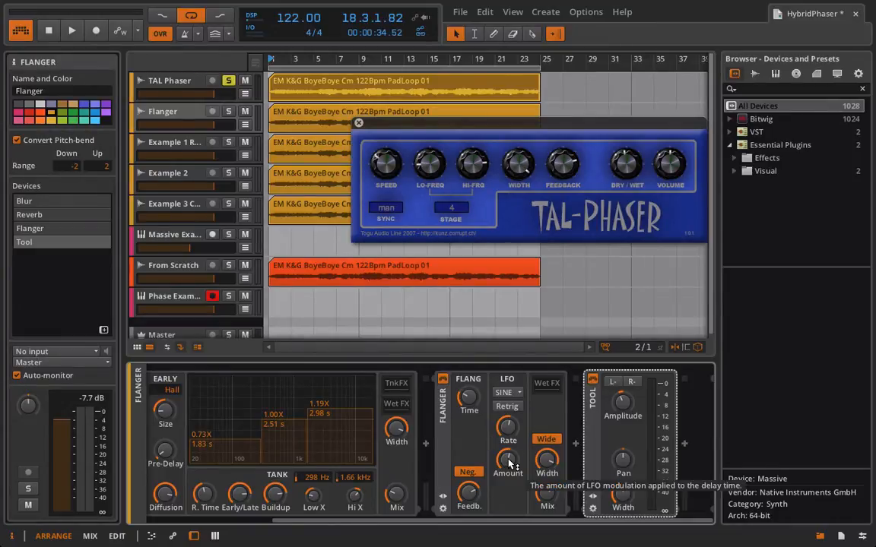
click(509, 393)
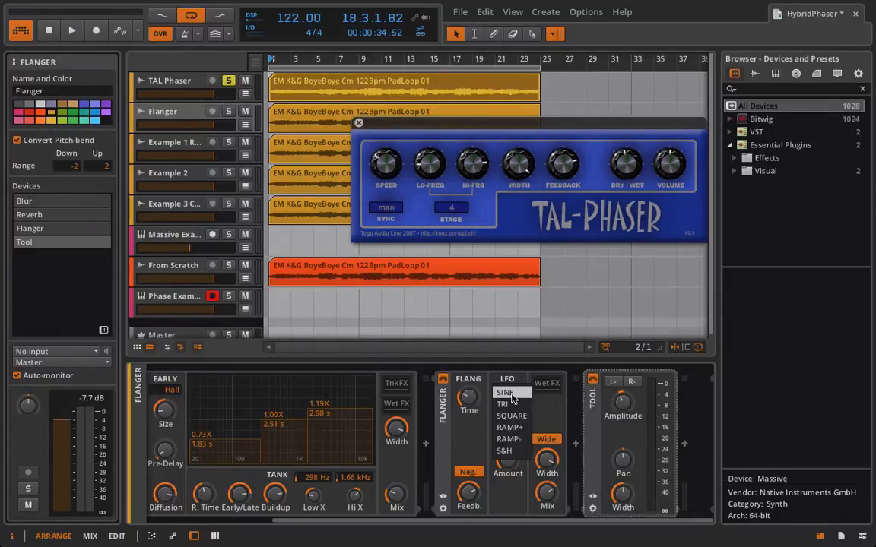
click(512, 396)
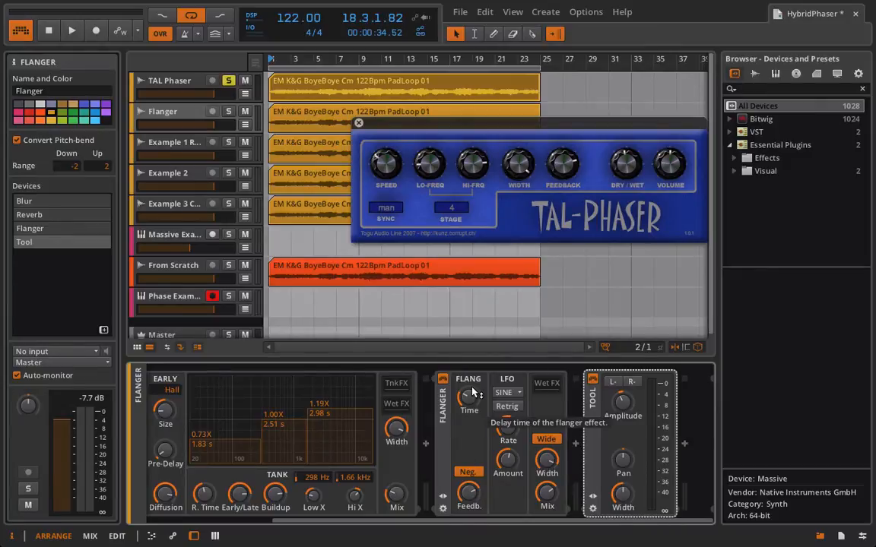
- Play the soloed TAL Phaser track, re-enable its TAL-Phaser device to hear it, and stop playback
click(228, 81)
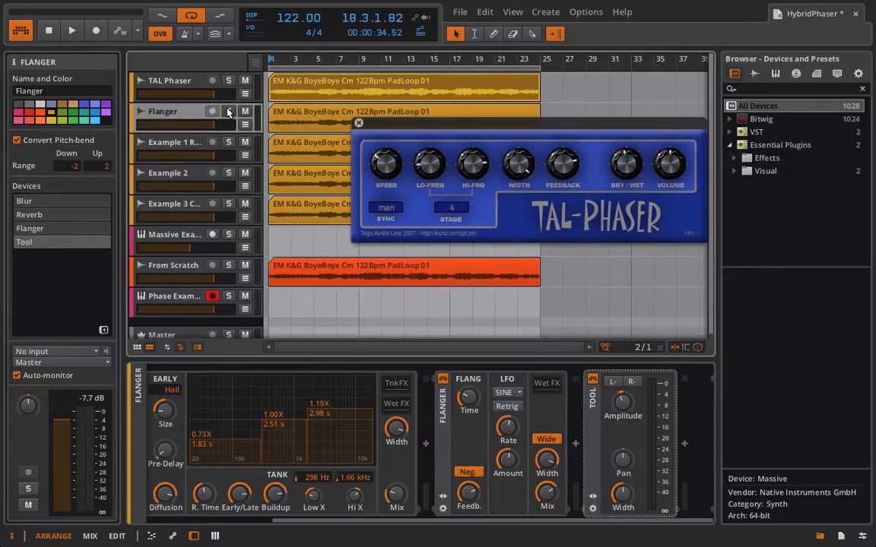
click(228, 81)
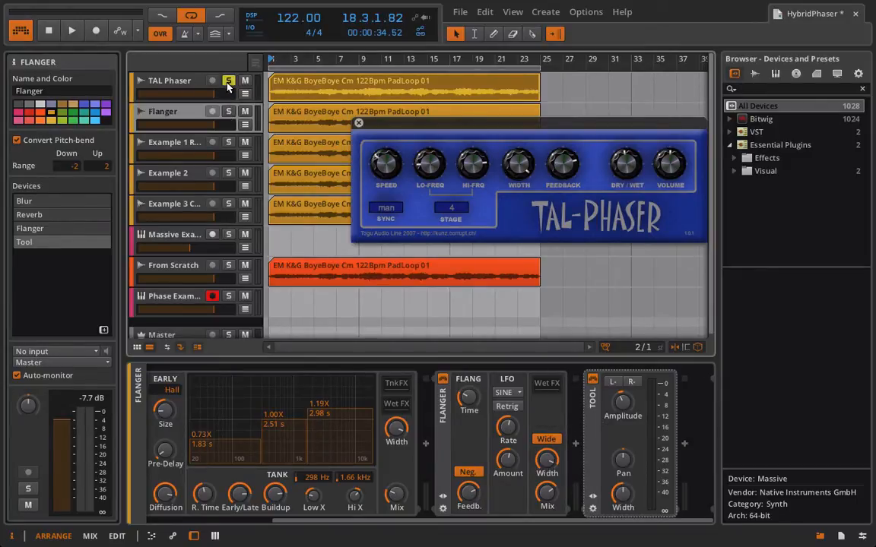
key(space)
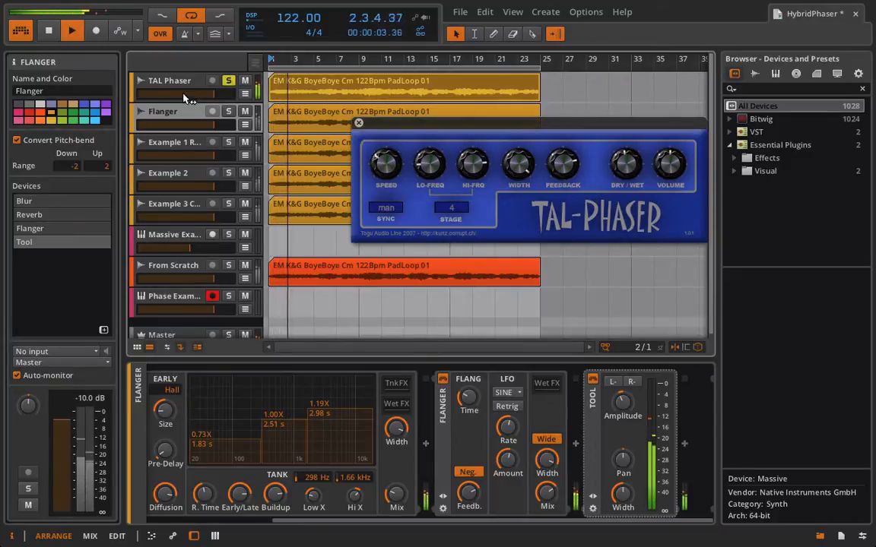
click(164, 83)
click(600, 382)
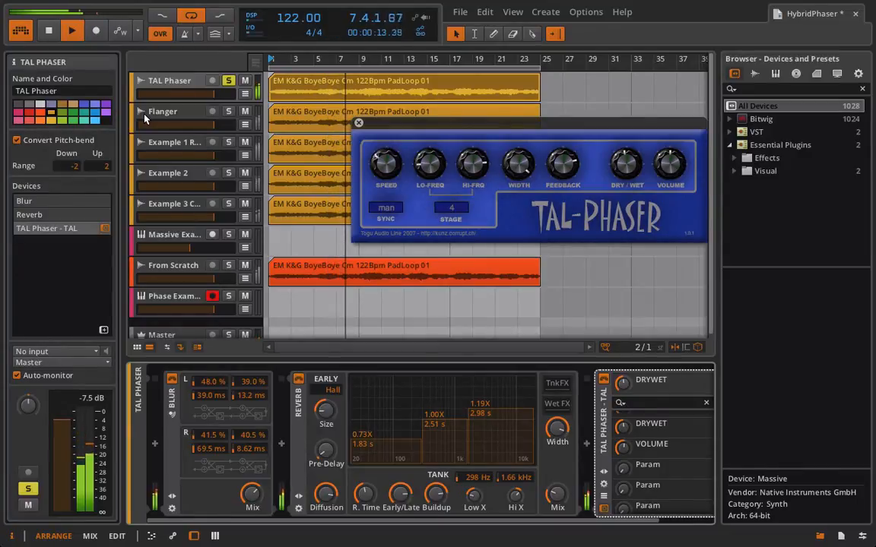
key(space)
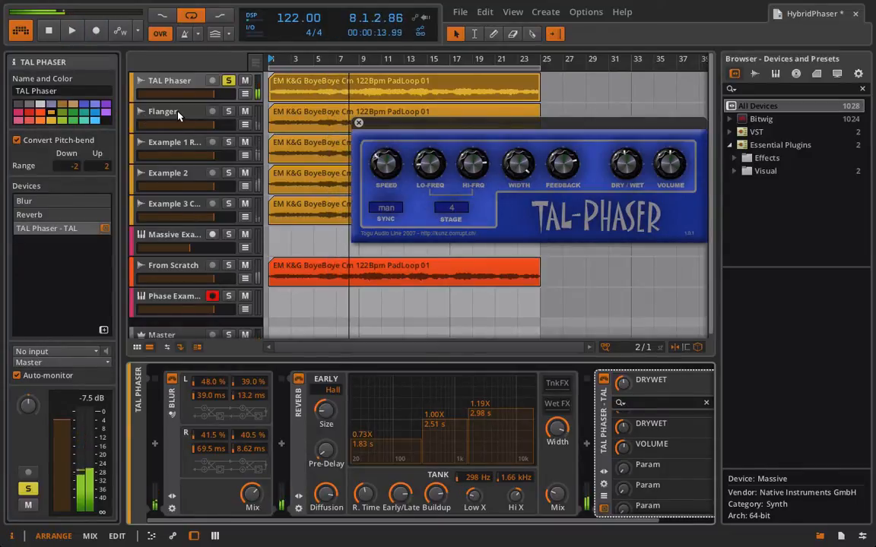
- Move the solo from the TAL Phaser track to the Flanger track and play it with its devices shown
click(230, 84)
click(228, 112)
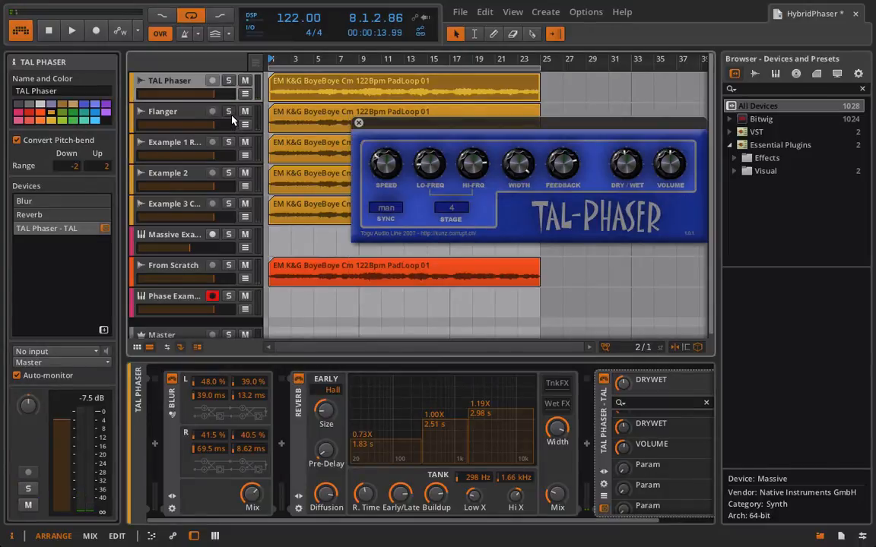
click(172, 115)
key(space)
scroll(504, 468, down, 3)
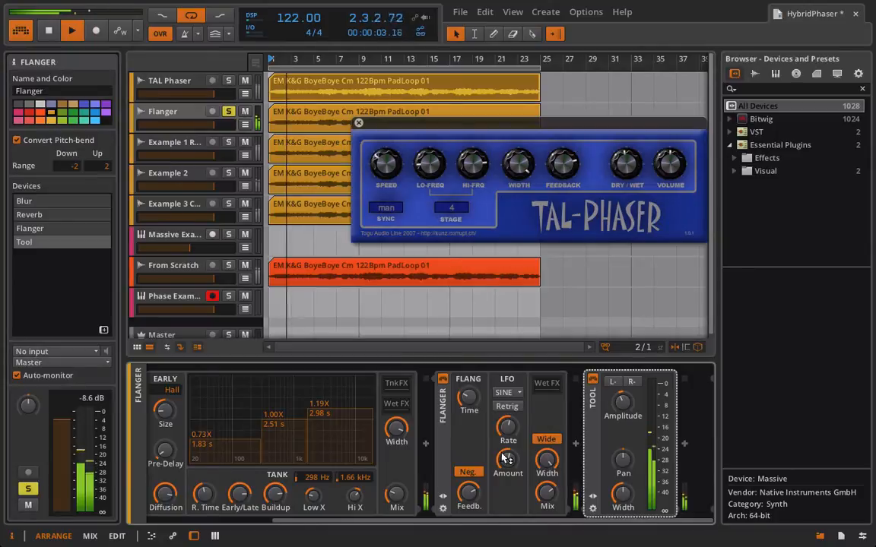
- Set the flanger's LFO rate to about 0.18 Hz, time to about 3.92 ms and feedback to about 86.1 %, with negative feedback off
drag(509, 428, 510, 451)
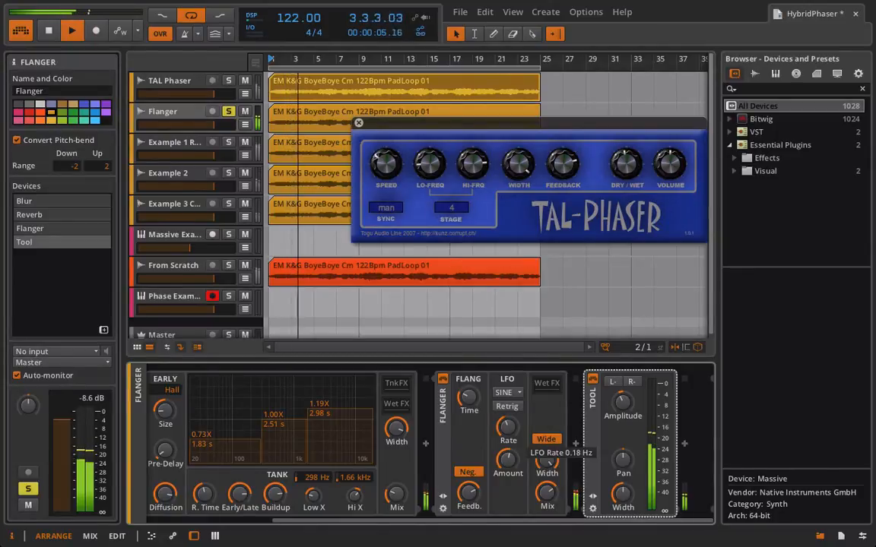
drag(469, 399, 466, 354)
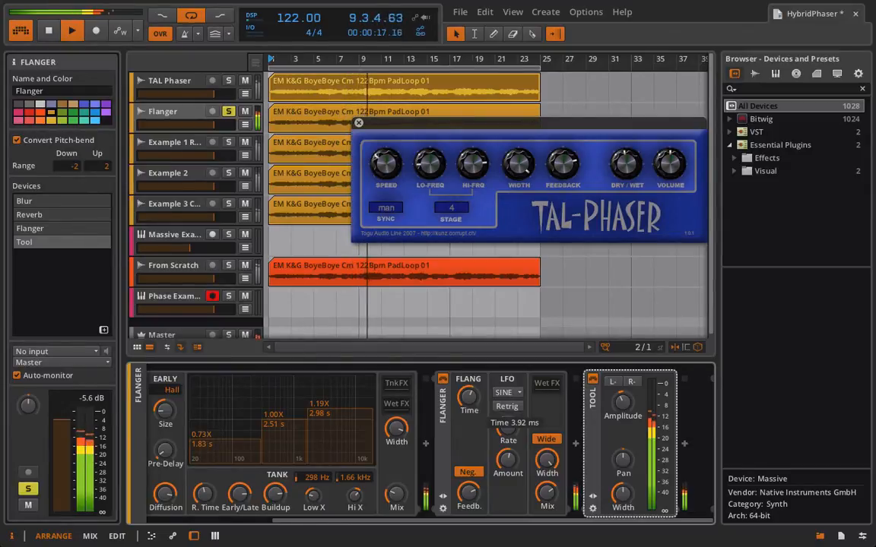
drag(465, 499, 465, 497)
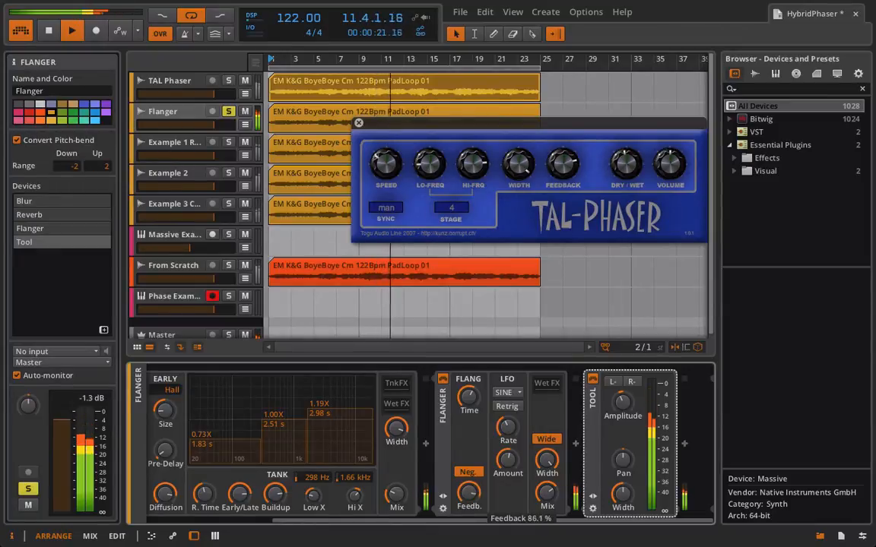
click(466, 472)
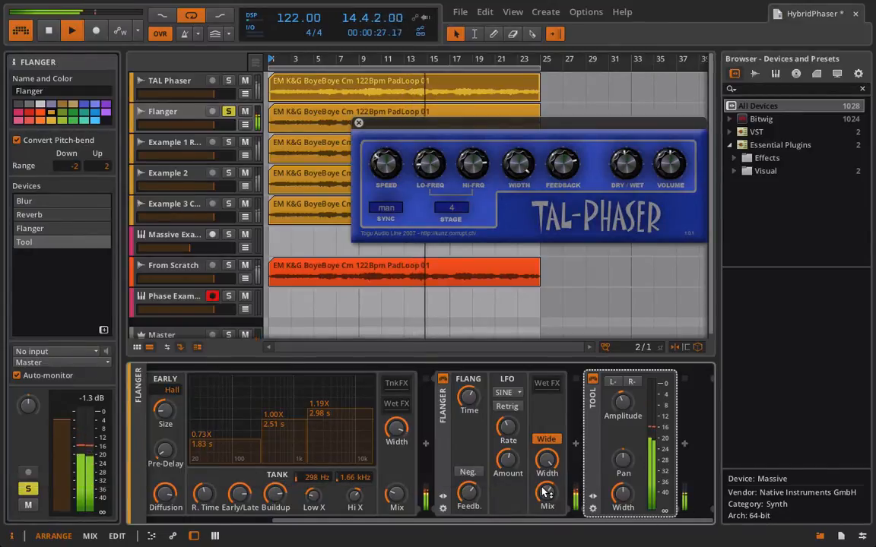
- Increase the flanger's LFO amount and rate, fine-tune its feedback, and stop playback
drag(508, 459, 508, 444)
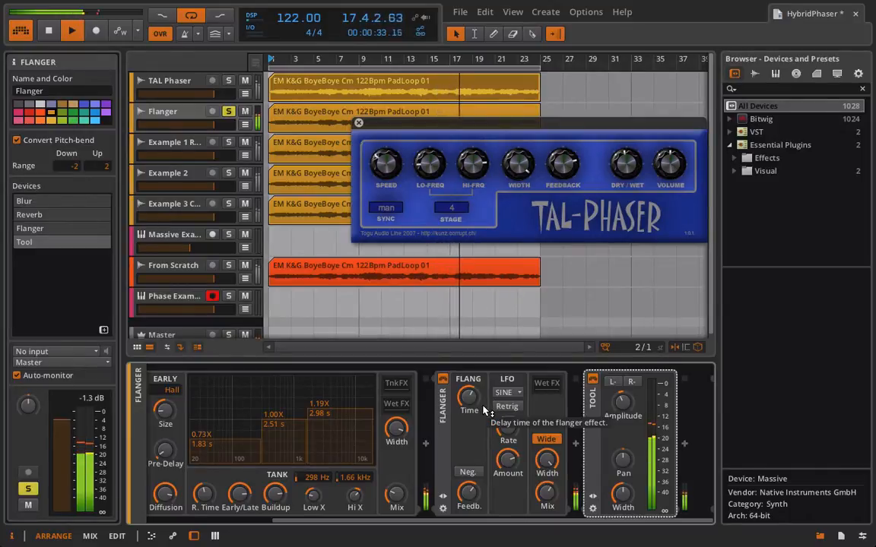
drag(504, 431, 503, 427)
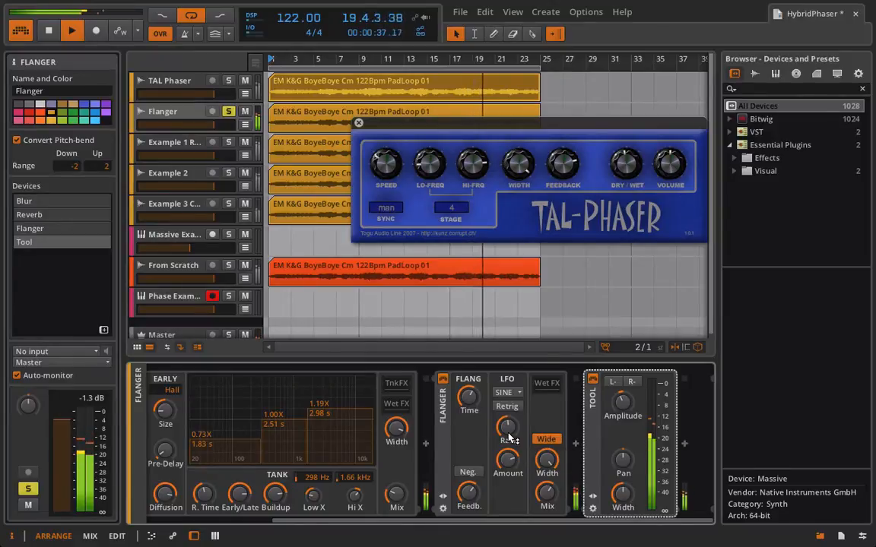
drag(468, 492, 472, 495)
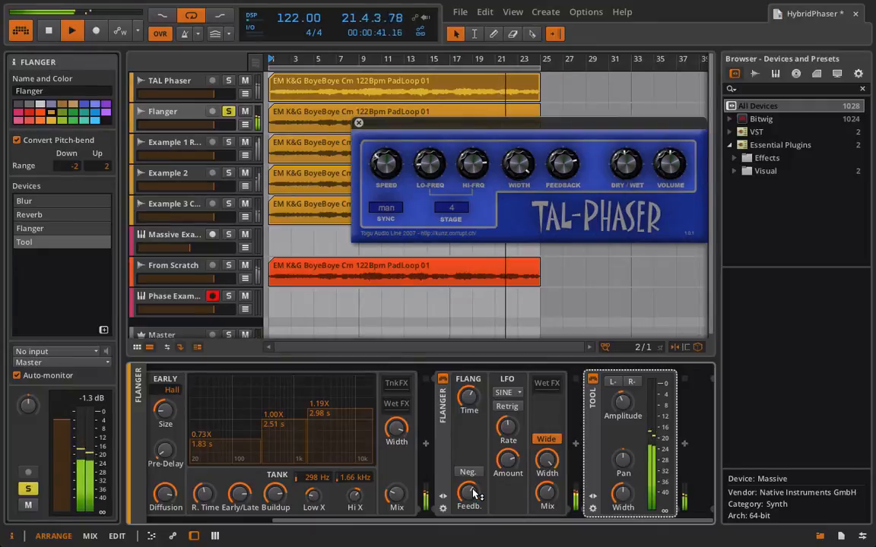
key(space)
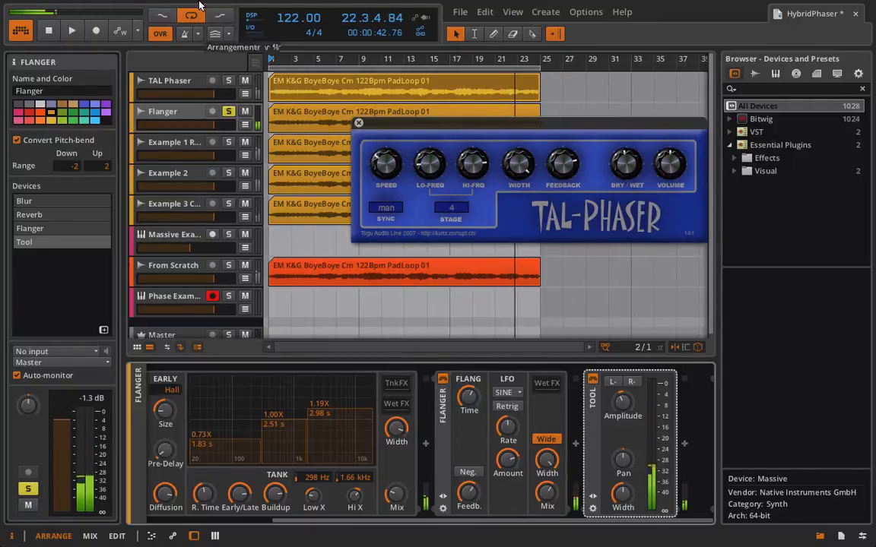
- Solo the TAL Phaser track instead of the Flanger track and listen to it briefly for comparison
click(228, 112)
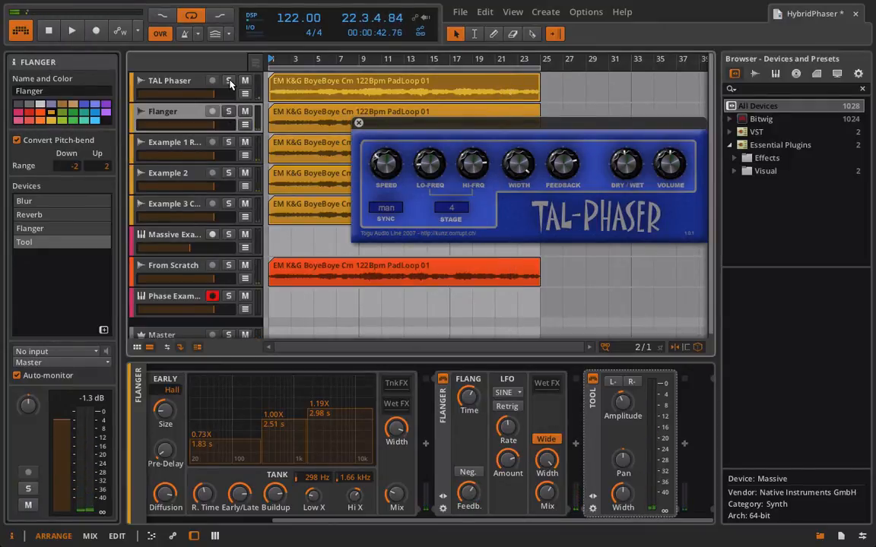
click(229, 81)
key(space)
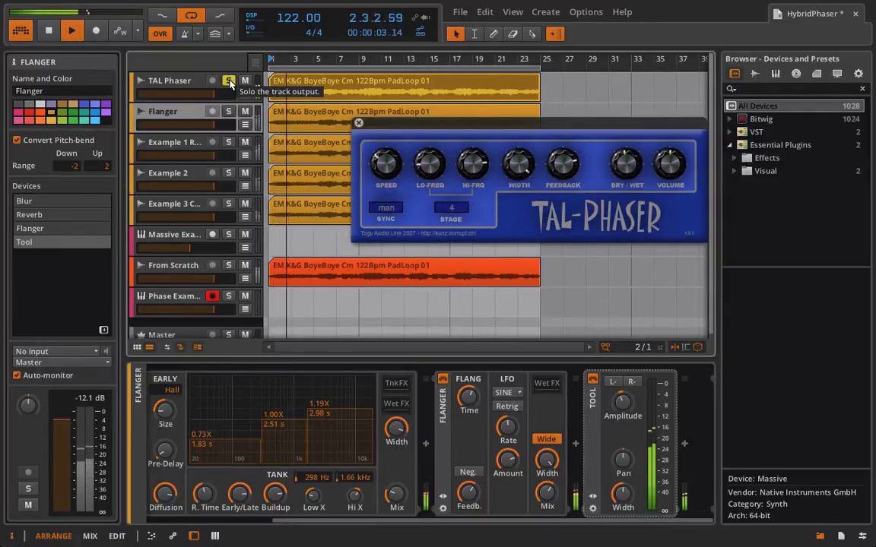
key(space)
- Switch the solo back to the Flanger track and restart playback
click(228, 111)
key(space)
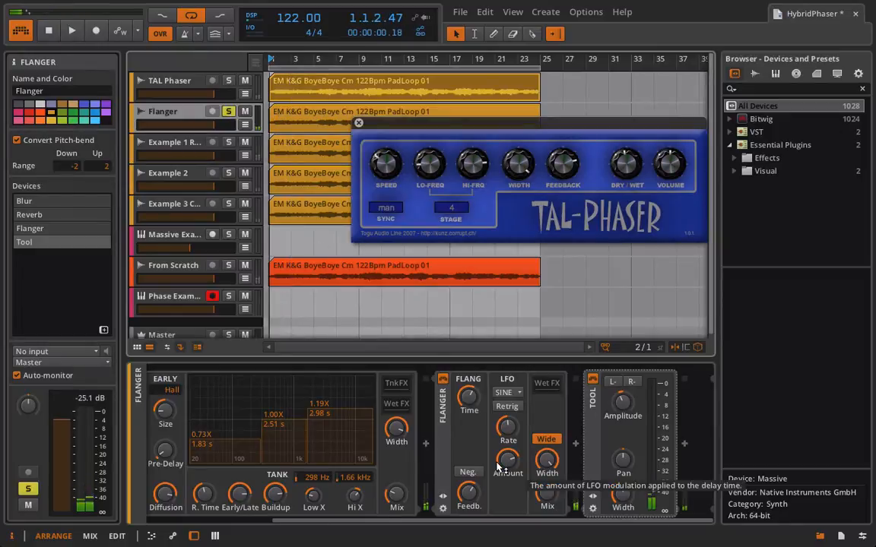
key(space)
- Lower the flanger's LFO rate and fine-tune its delay time while the track plays
drag(514, 430, 507, 454)
mouse_move(470, 396)
mouse_down()
mouse_move(470, 377)
mouse_move(469, 399)
mouse_up()
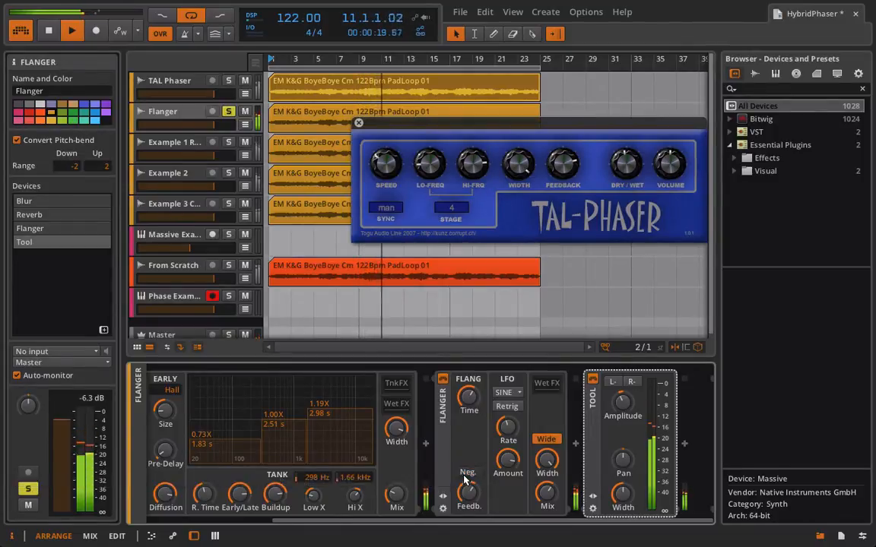
- Solo the TAL Phaser track instead of the Flanger track, listen briefly, clear the solo and reselect the Flanger track
click(229, 113)
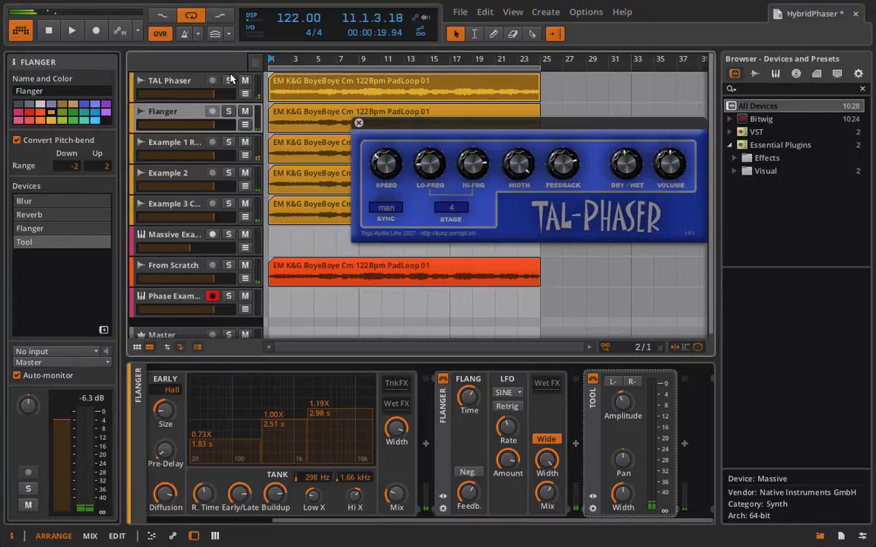
click(230, 80)
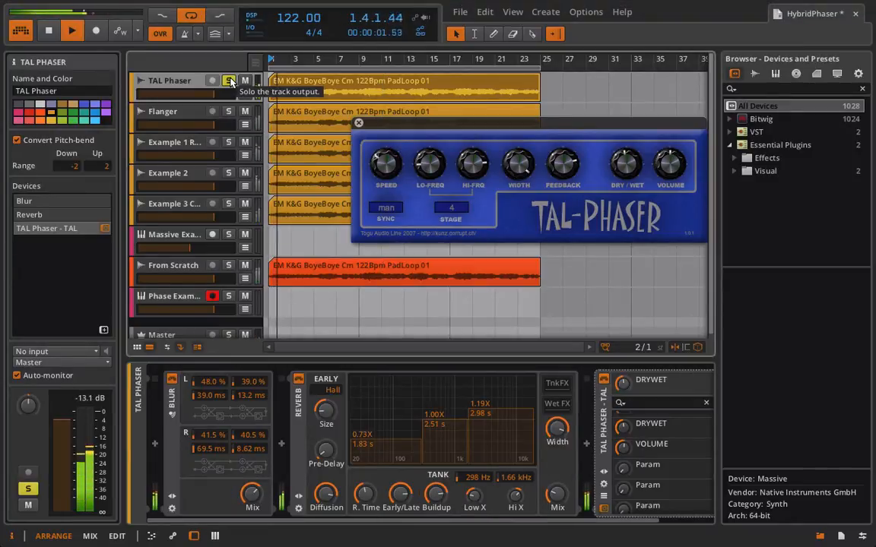
click(229, 80)
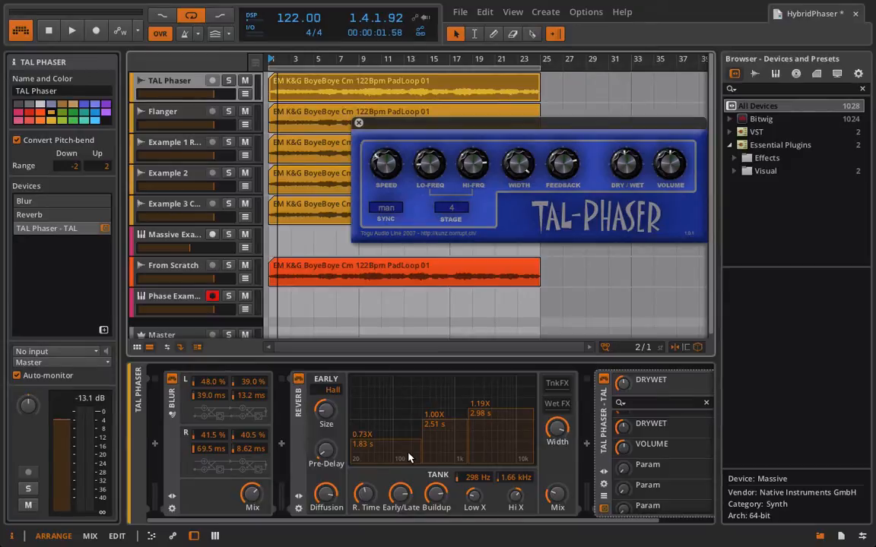
click(182, 112)
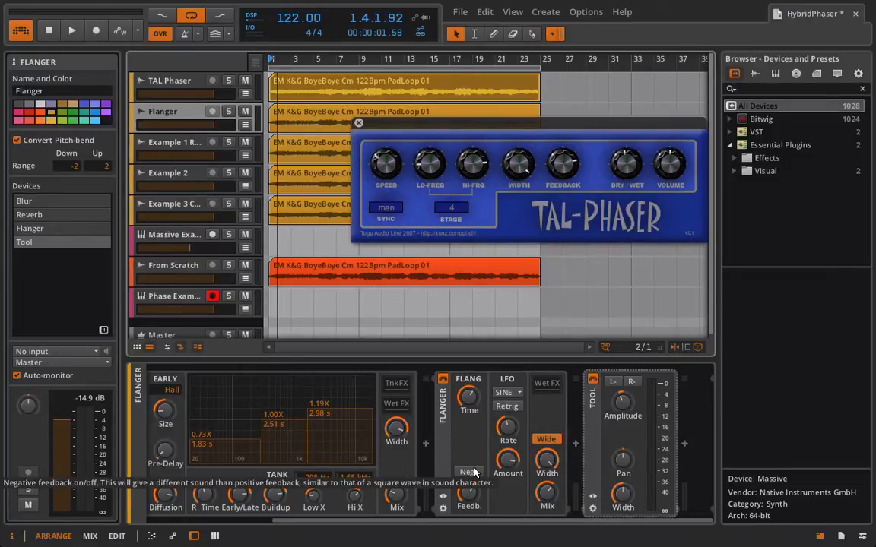
- Close the TAL-Phaser plugin window and switch off the second, third and fourth Rotary devices on the Example 1 Rotary track
click(359, 125)
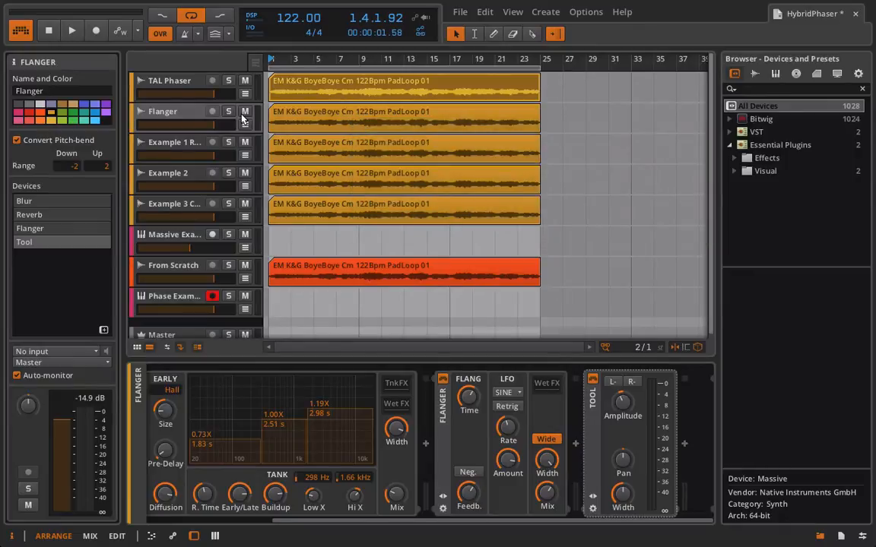
click(182, 147)
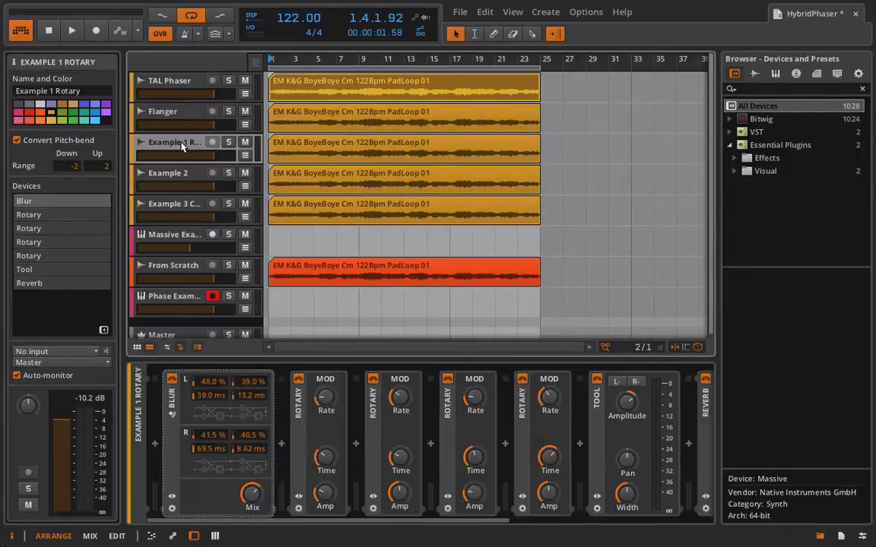
click(374, 379)
click(447, 379)
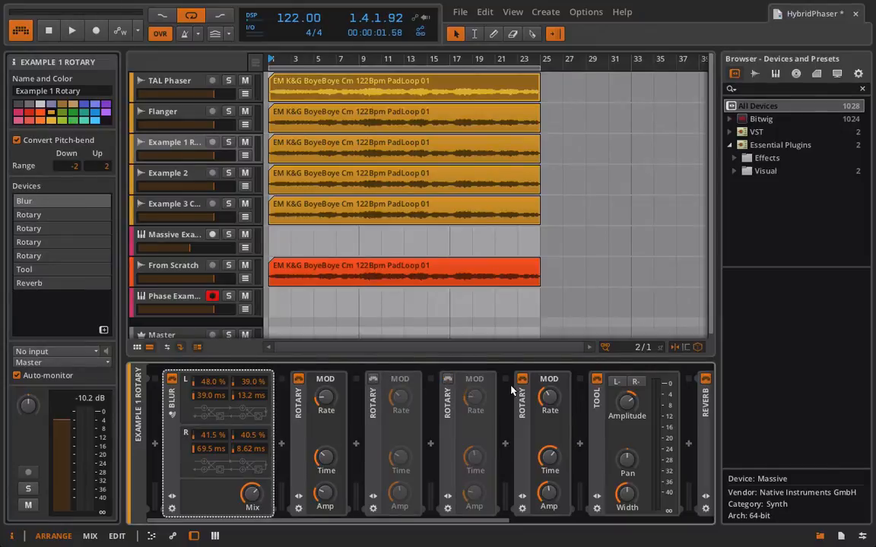
click(522, 380)
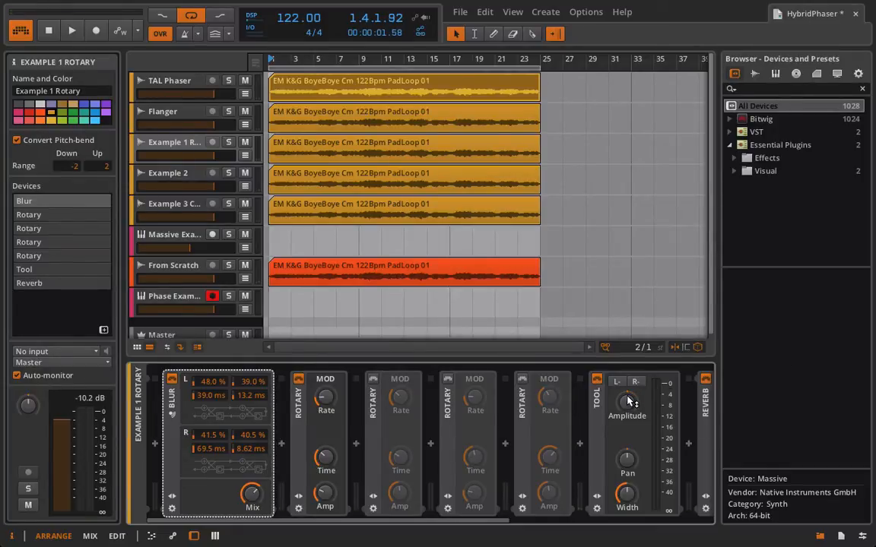
- Solo and play the Example 1 Rotary track, switching its second, third and fourth Rotary devices back on one after another
click(229, 142)
key(space)
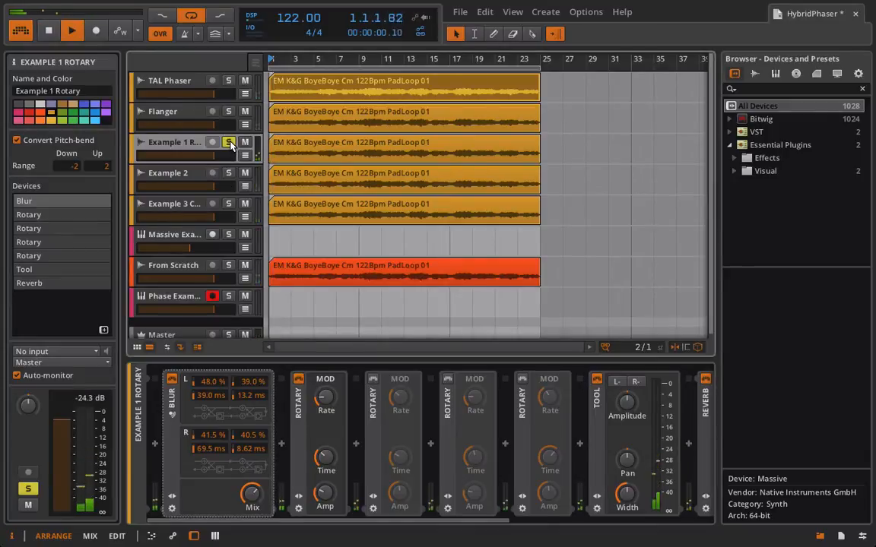
click(371, 379)
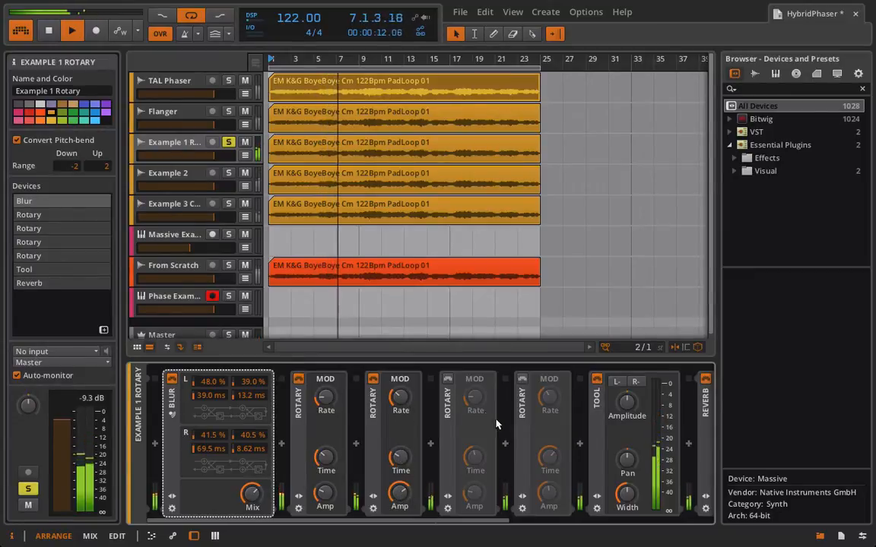
click(448, 378)
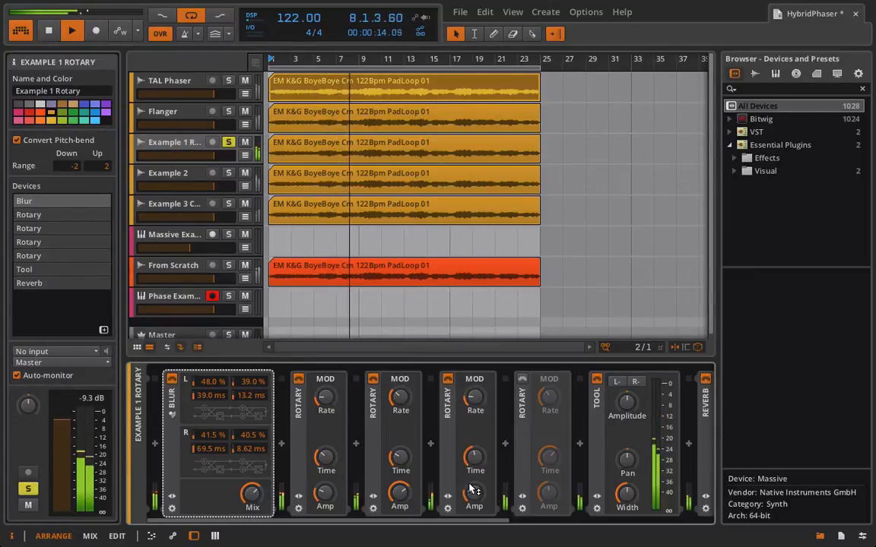
click(522, 379)
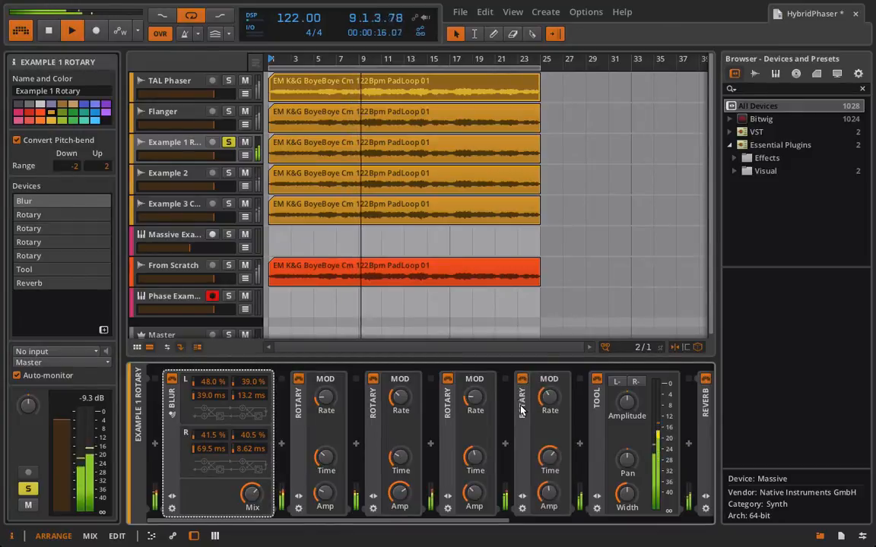
- Raise the fourth Rotary's rate to about 1.73 Hz, adjust its time and amp, and increase the Tool's amplitude
drag(549, 399, 549, 372)
mouse_move(549, 456)
mouse_down()
mouse_move(549, 441)
mouse_move(549, 456)
mouse_up()
drag(549, 495, 549, 503)
drag(553, 403, 552, 415)
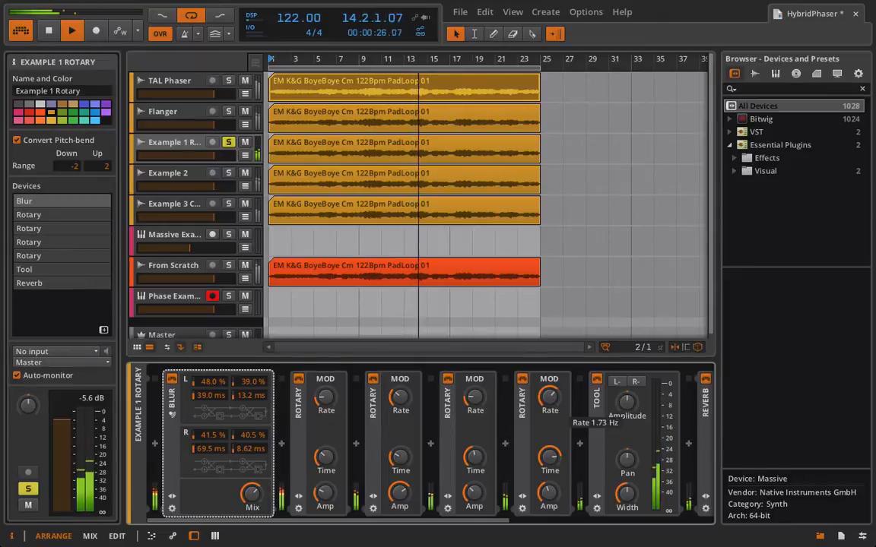
scroll(548, 464, right, 3)
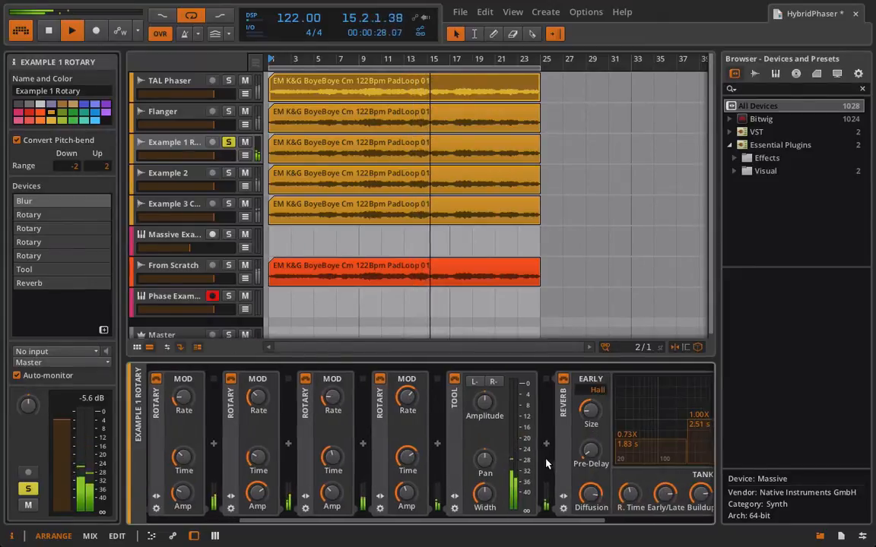
drag(484, 403, 484, 374)
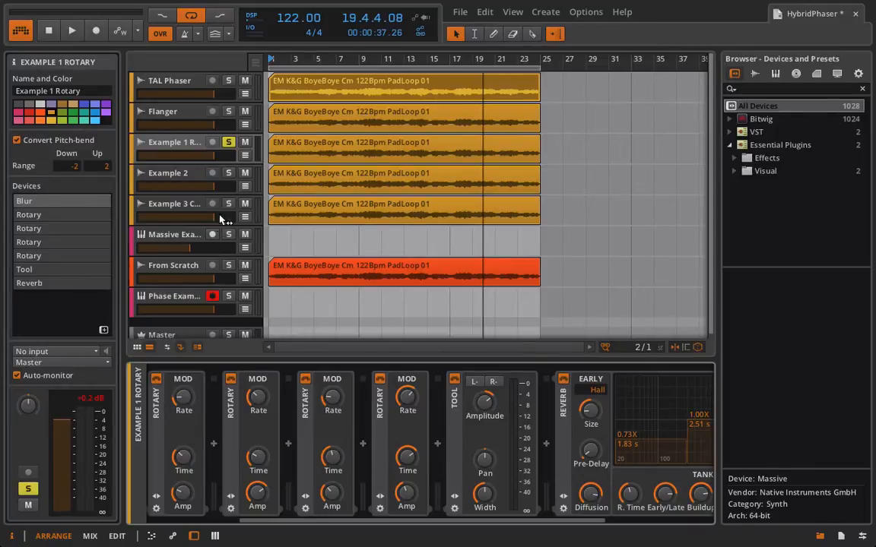
- Switch off all four Freq Shifter devices on the Example 2 track
click(156, 168)
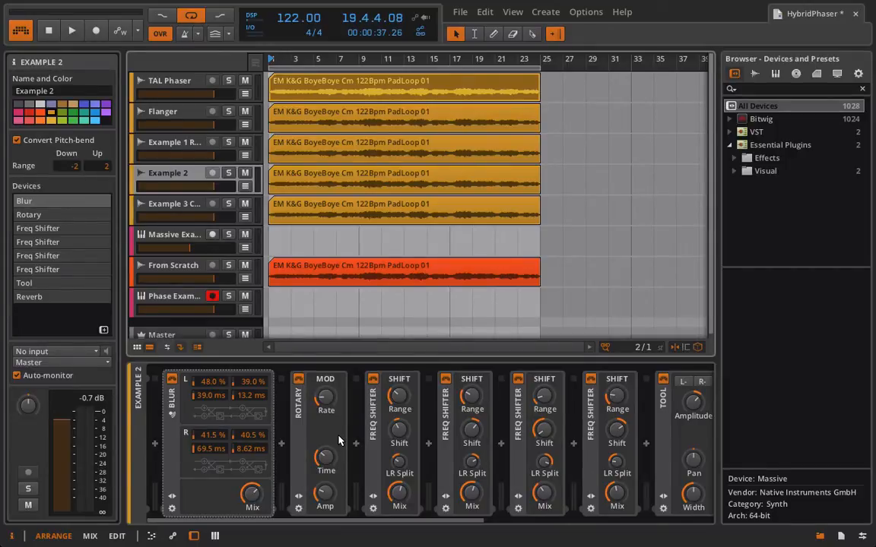
click(374, 380)
click(446, 378)
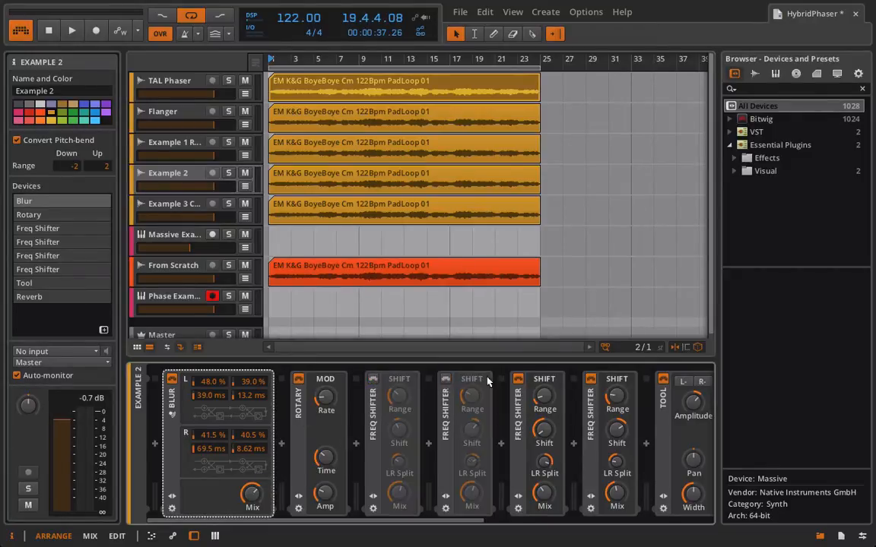
click(520, 379)
click(592, 381)
scroll(496, 421, down, 5)
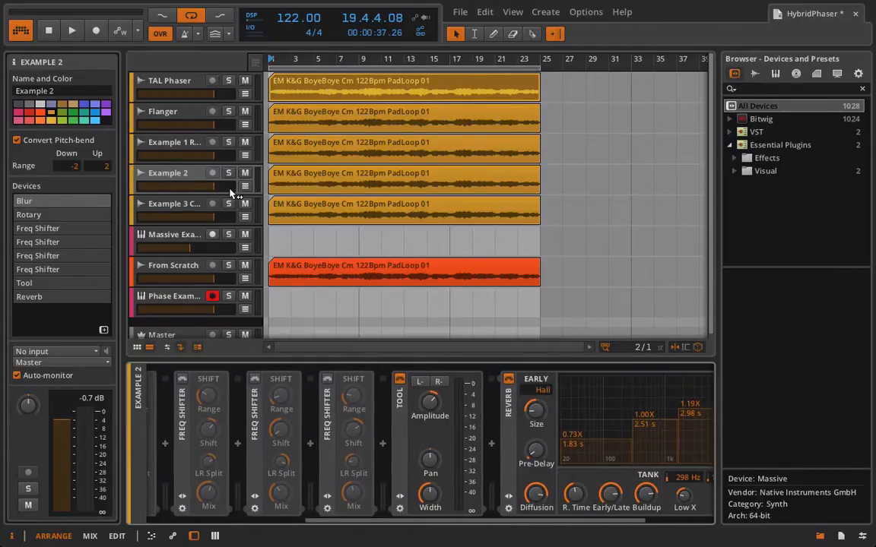
- Solo and play Example 2, switch its first Freq Shifter back on, and vary the device's shift and range
click(228, 173)
key(space)
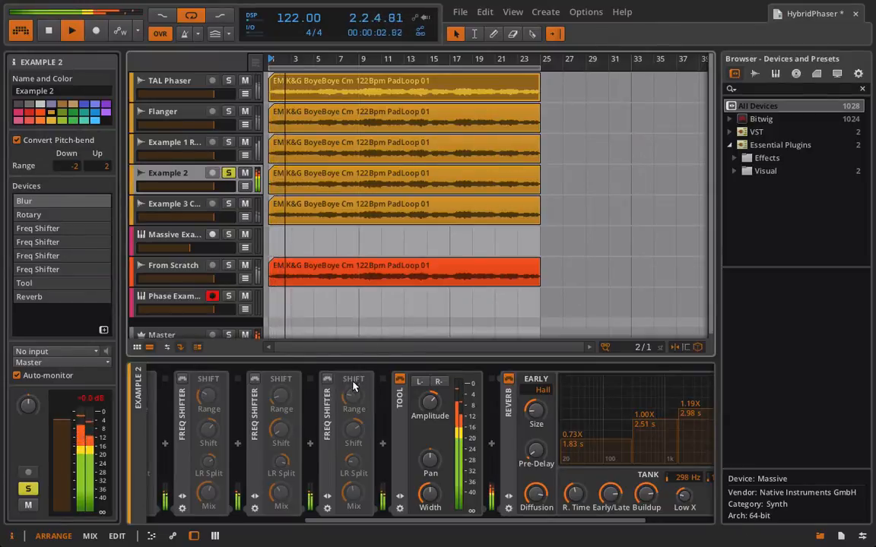
scroll(333, 426, up, 5)
click(297, 379)
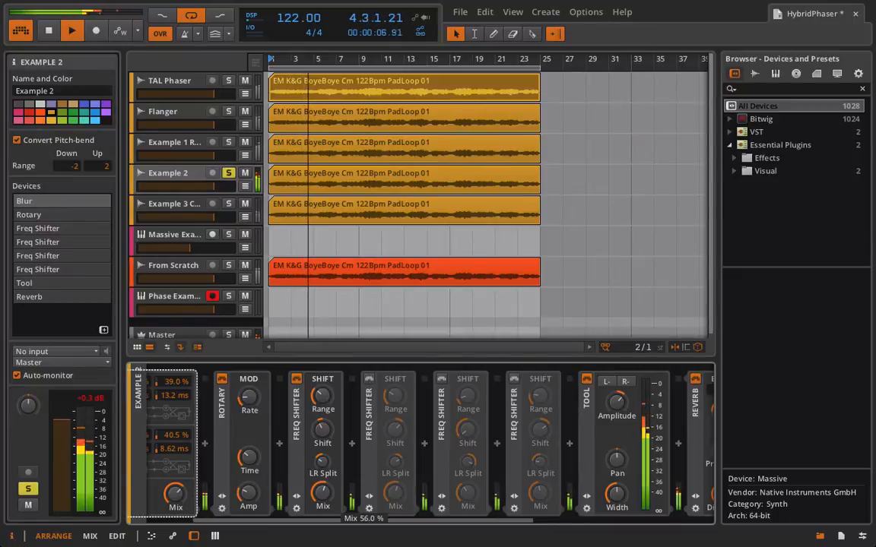
mouse_move(323, 431)
mouse_down()
mouse_move(323, 464)
mouse_move(323, 445)
mouse_up()
drag(322, 396, 322, 357)
- Switch the second, third and fourth Freq Shifters back on while Example 2 plays, and clear the track's solo
click(368, 379)
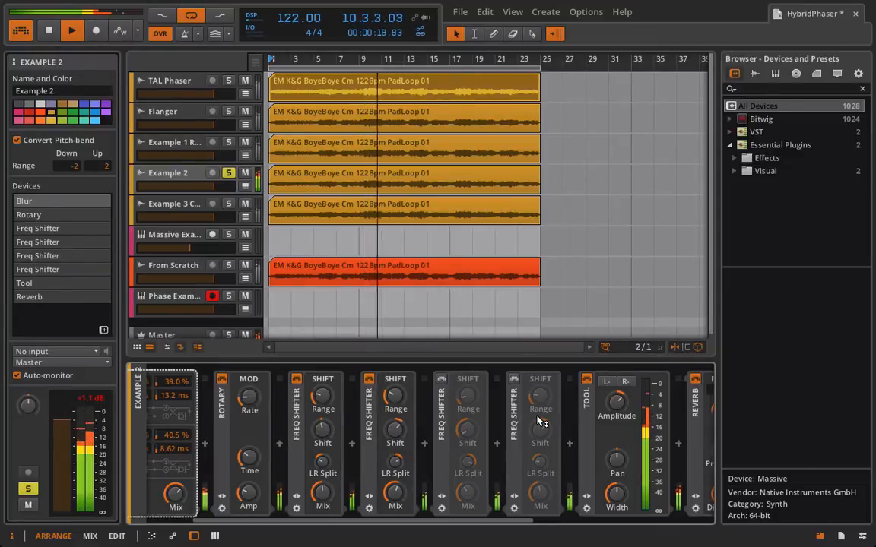
scroll(537, 417, down, 2)
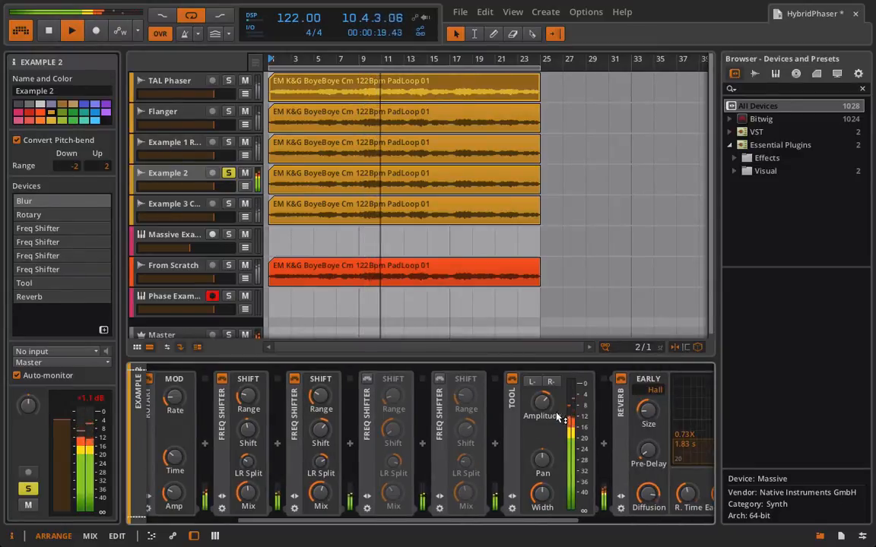
click(367, 379)
click(440, 379)
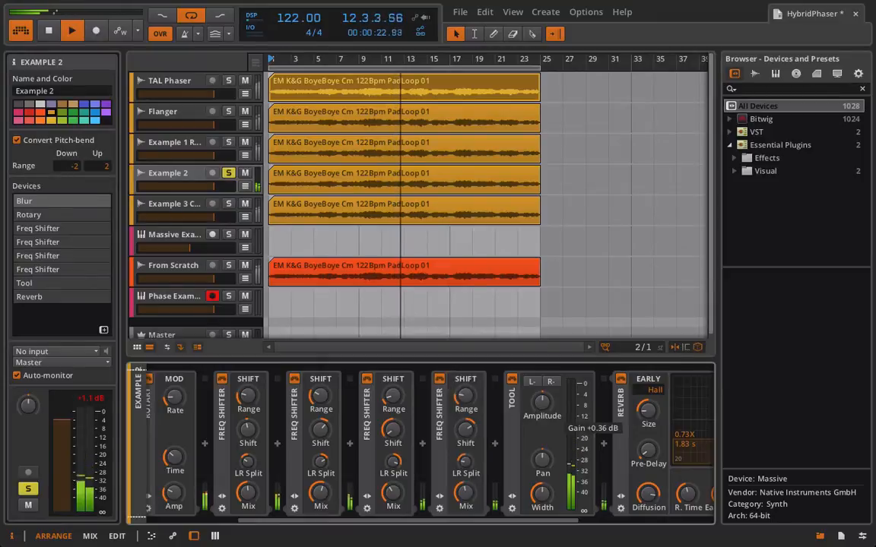
click(230, 176)
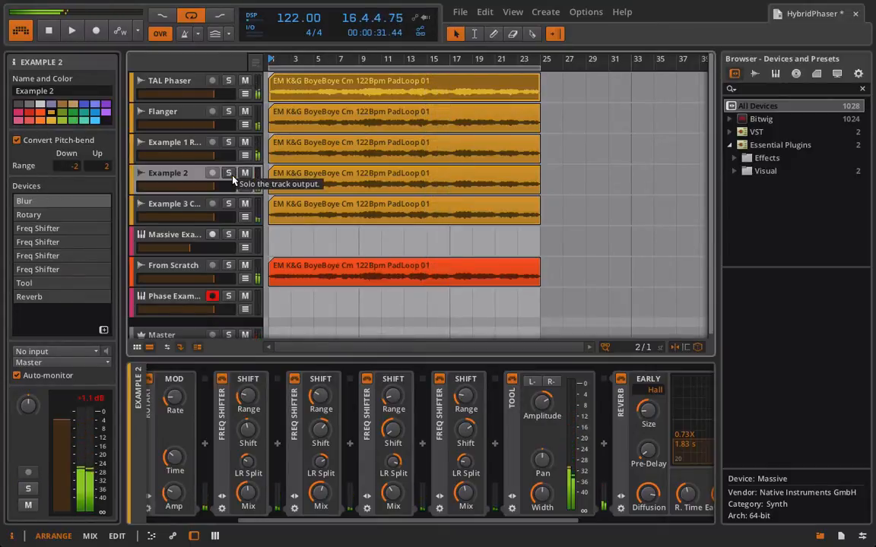
- Insert an EQ-5 at the start of the Example 3 Comb track's device chain
click(172, 205)
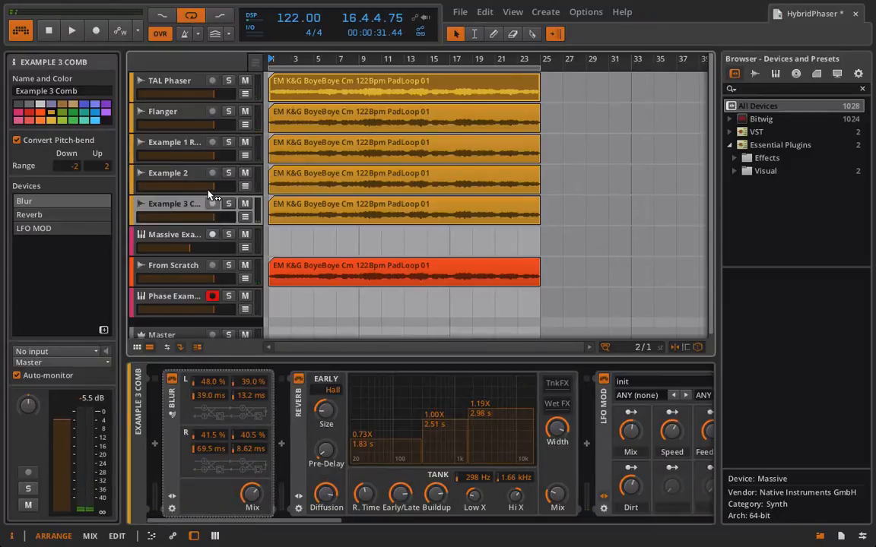
click(167, 171)
click(175, 206)
click(145, 398)
click(289, 417)
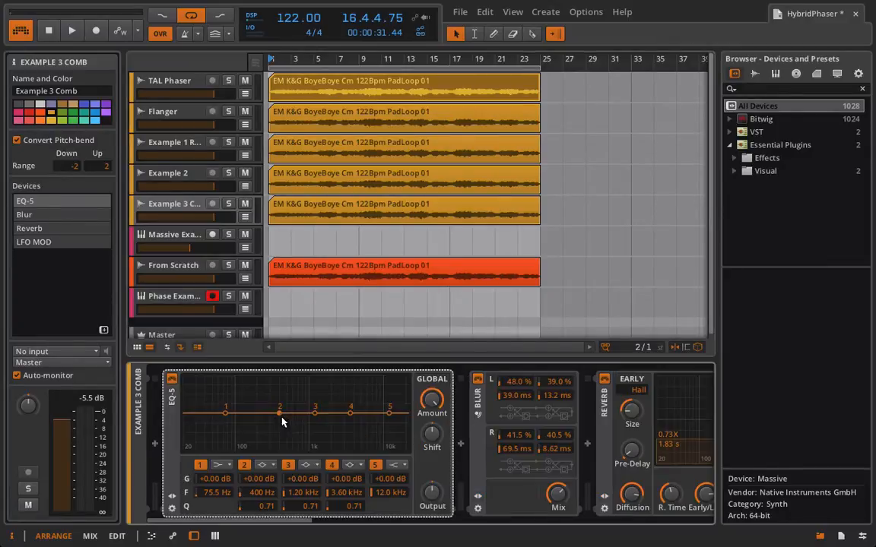
- Boost EQ-5 band 2 to +21.5 dB at 395 Hz, band 4 to +24.0 dB at 3.40 kHz and band 5 to +20.9 dB at 11.7 kHz
drag(274, 395, 279, 378)
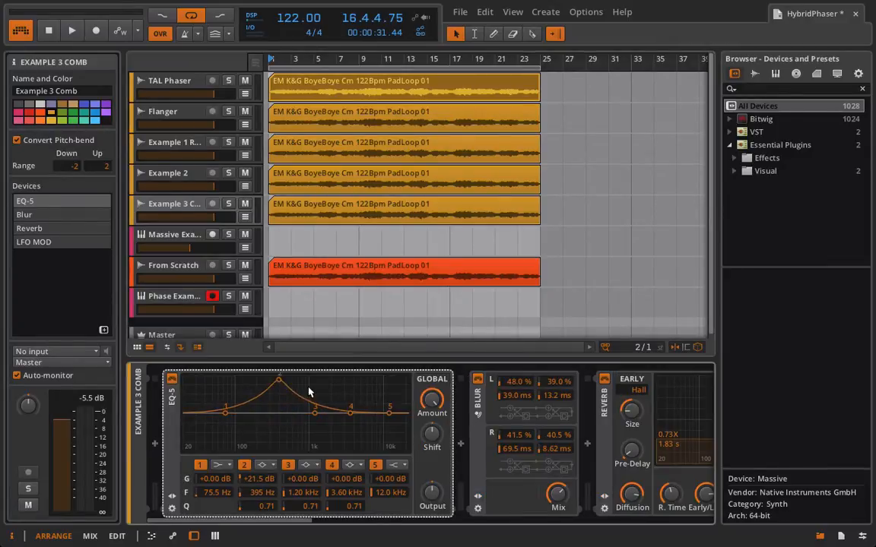
drag(350, 409, 347, 377)
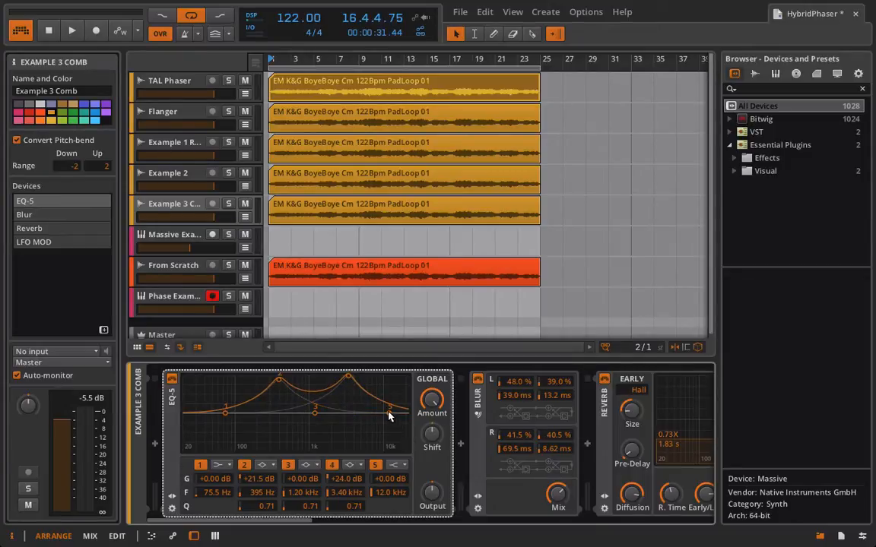
drag(389, 412, 389, 380)
- Switch EQ-5 bands 5 and 1 to bell, and set band 1 to +24.0 dB at 31.2 Hz with a Q of 18.71
click(397, 465)
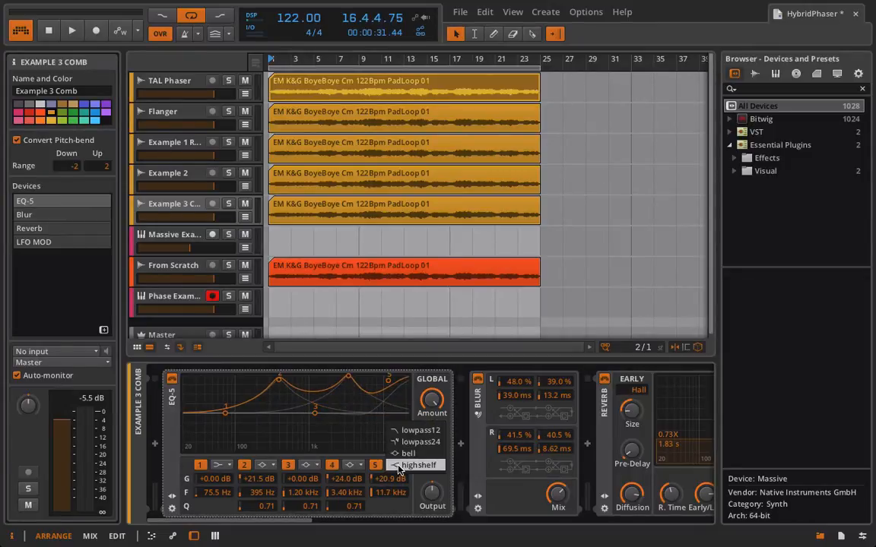
click(395, 453)
click(221, 464)
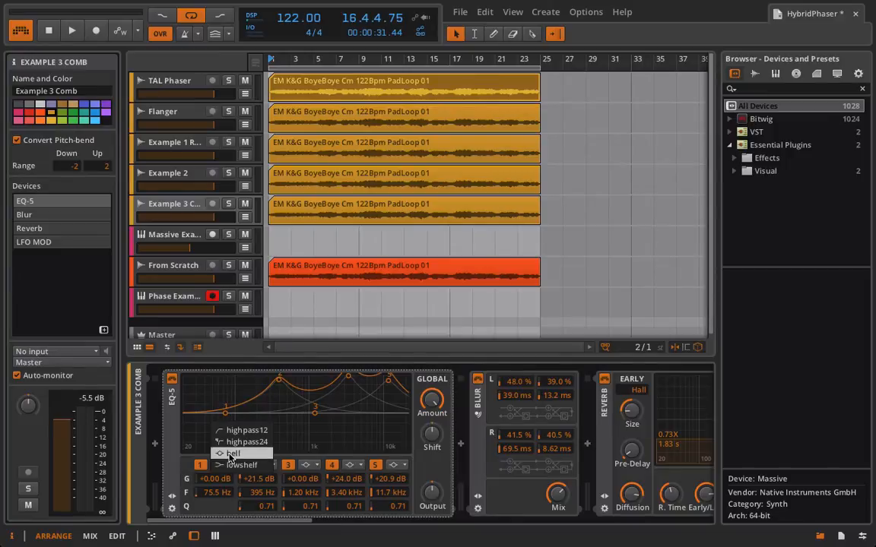
click(228, 465)
drag(219, 508, 212, 441)
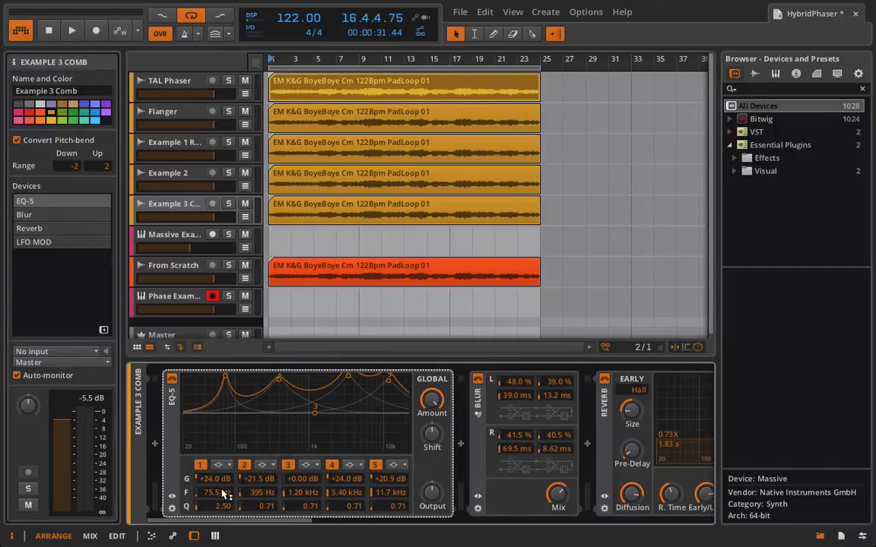
drag(217, 493, 227, 472)
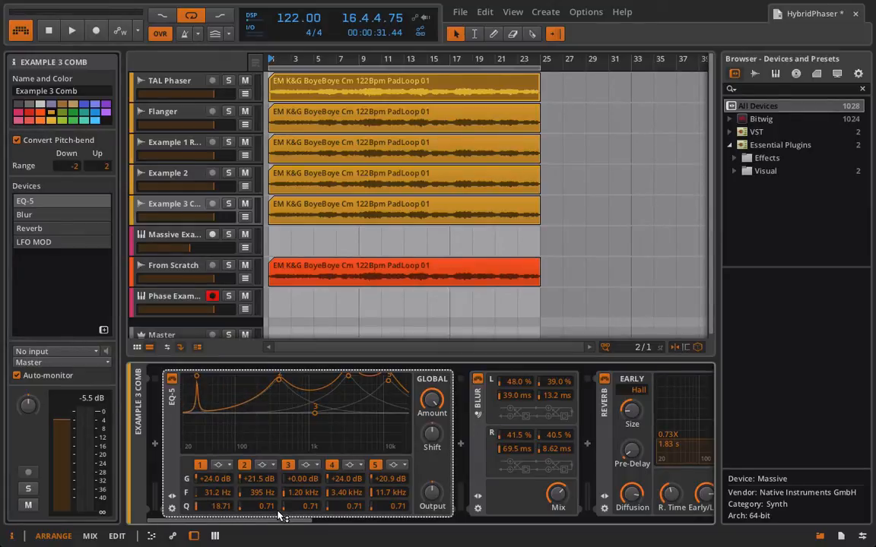
- Set the EQ-5 Q values to 8.58 for band 2, 3.81 for band 3, 7.68 for band 4 and 7.01 for band 5
drag(266, 506, 266, 477)
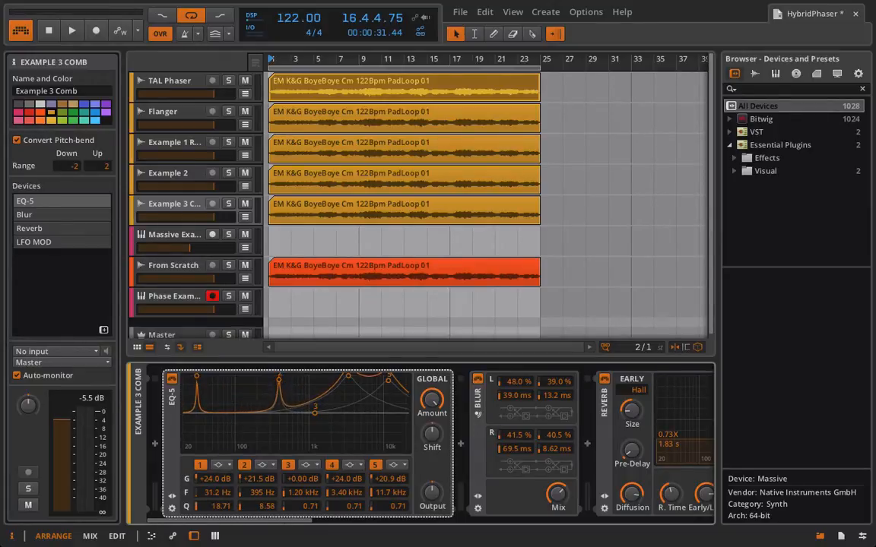
drag(306, 506, 351, 472)
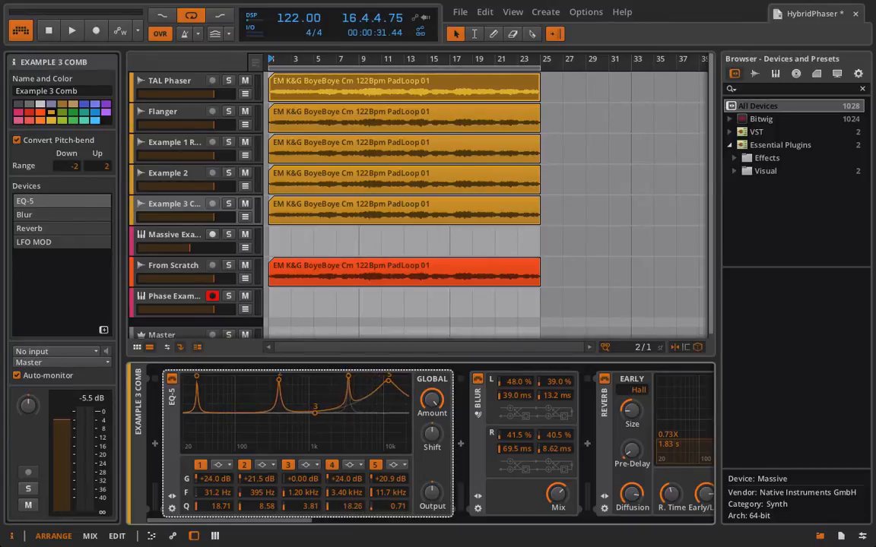
drag(352, 510, 396, 485)
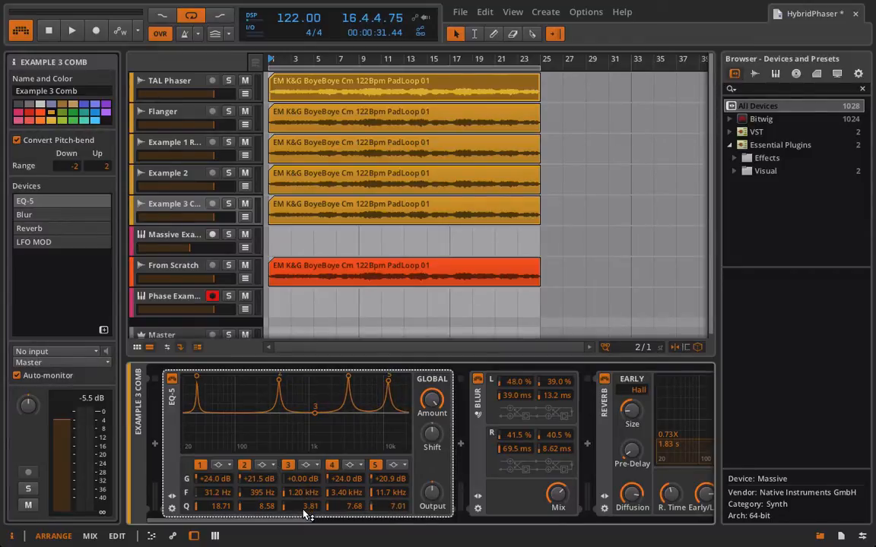
- Boost EQ-5 band 3 to +20.4 dB, move band 2 to 184 Hz, and cut band 1 to -21.7 dB and band 2 to -23.9 dB
drag(302, 480, 302, 441)
drag(255, 492, 256, 501)
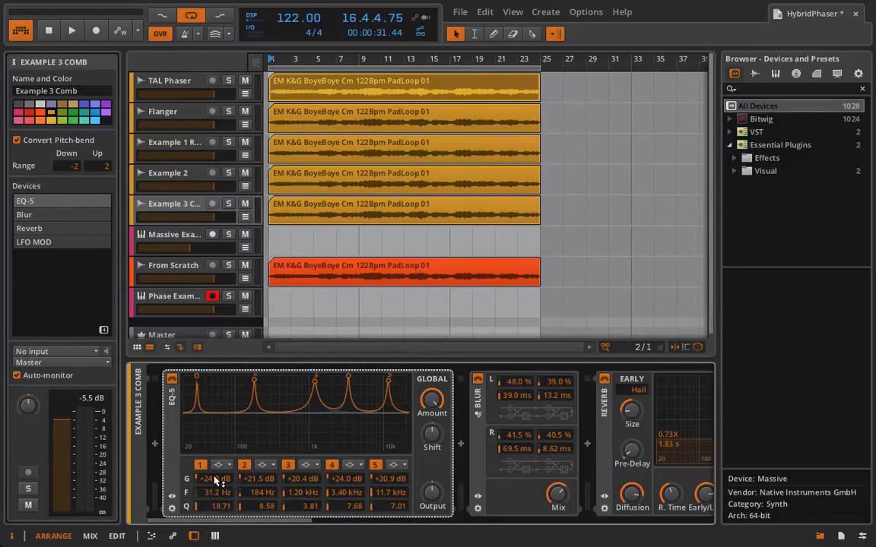
drag(215, 480, 215, 537)
drag(259, 480, 259, 536)
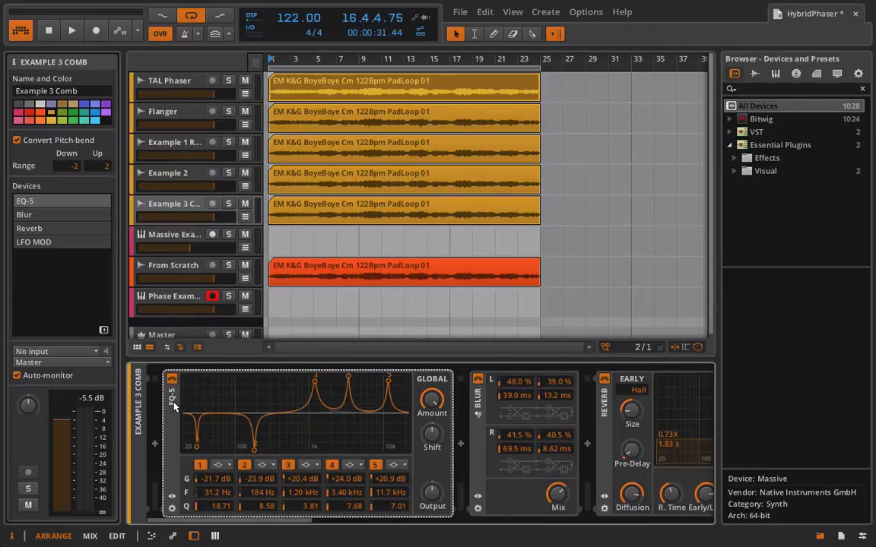
- Delete the EQ-5 from the Example 3 Comb device chain and solo the track
key(Delete)
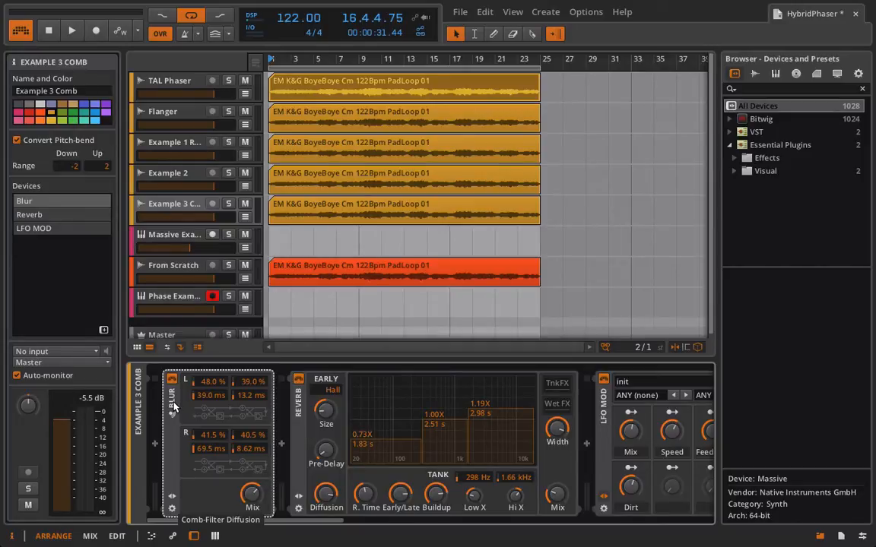
click(228, 204)
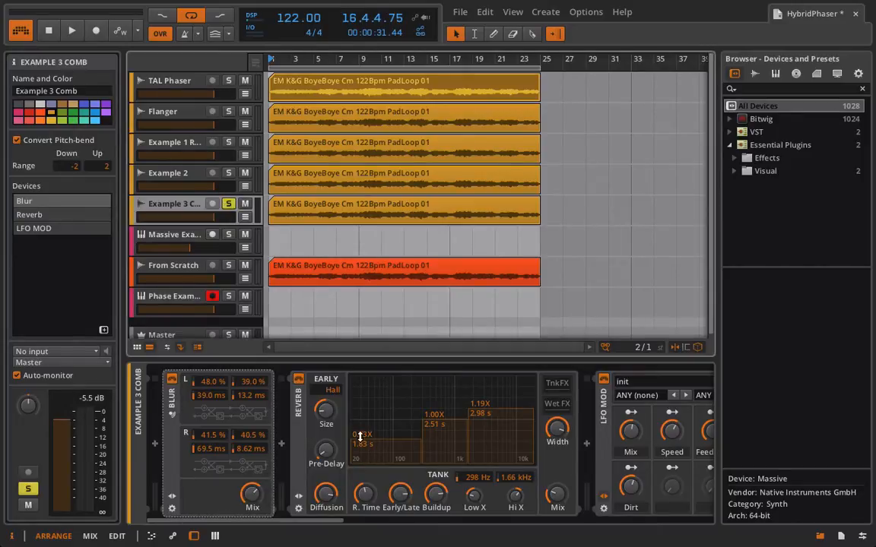
- Examine the Example 3 Comb chain from LFO MOD through the nested Tool, Comb, Bit-8 and Distortion devices
scroll(363, 443, right, 5)
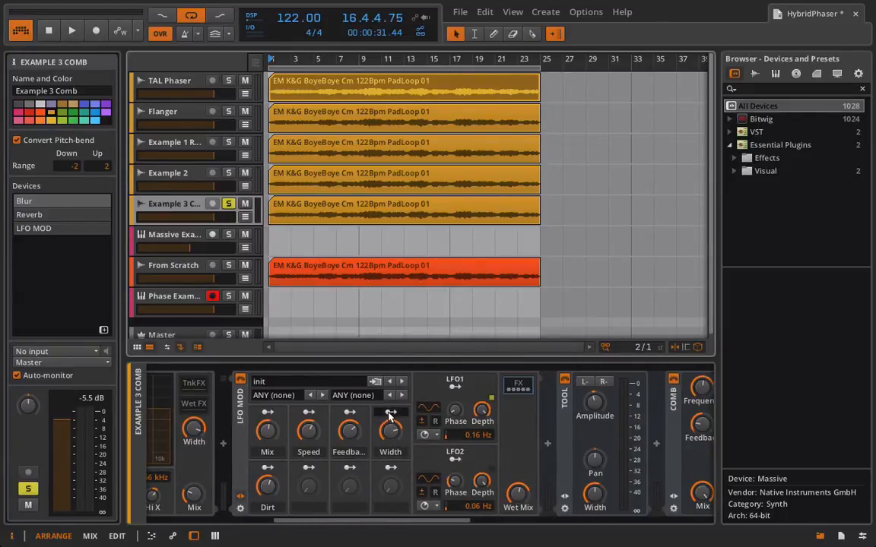
scroll(513, 382, left, 3)
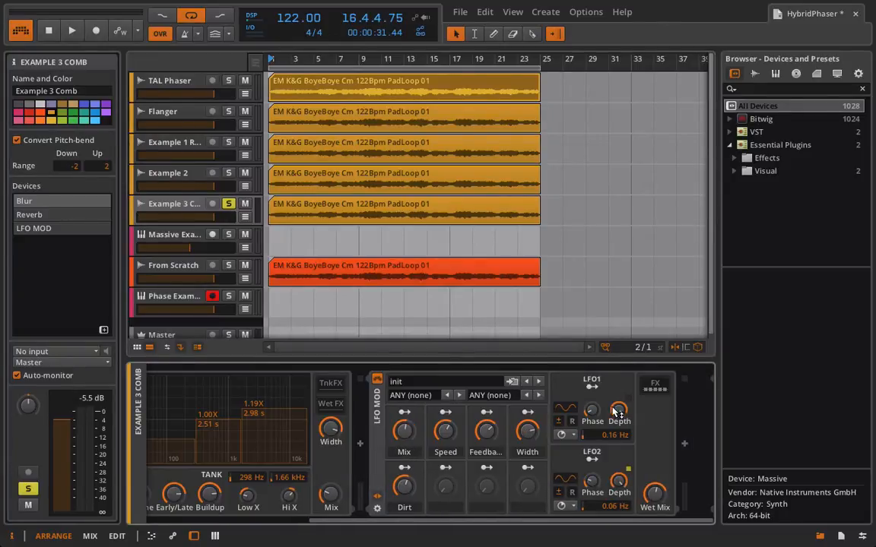
scroll(642, 387, right, 6)
scroll(642, 386, right, 2)
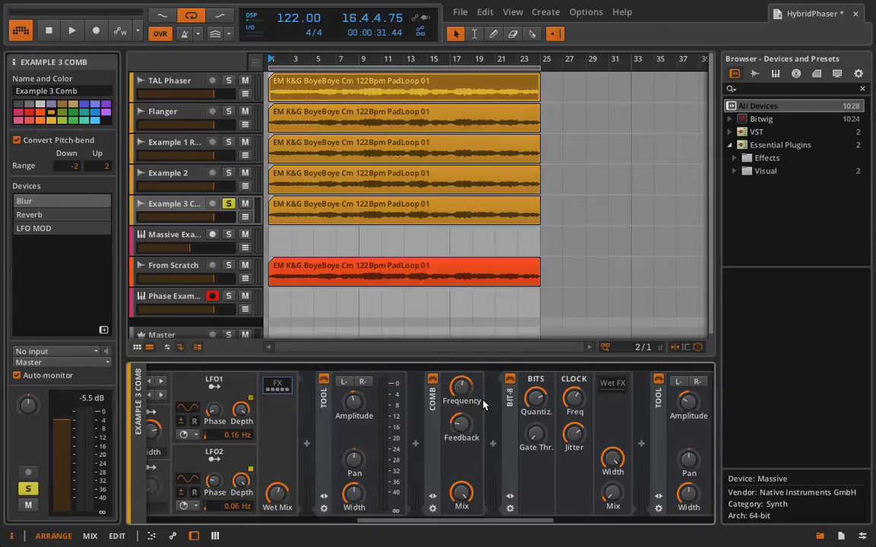
scroll(534, 419, right, 4)
scroll(534, 419, right, 1)
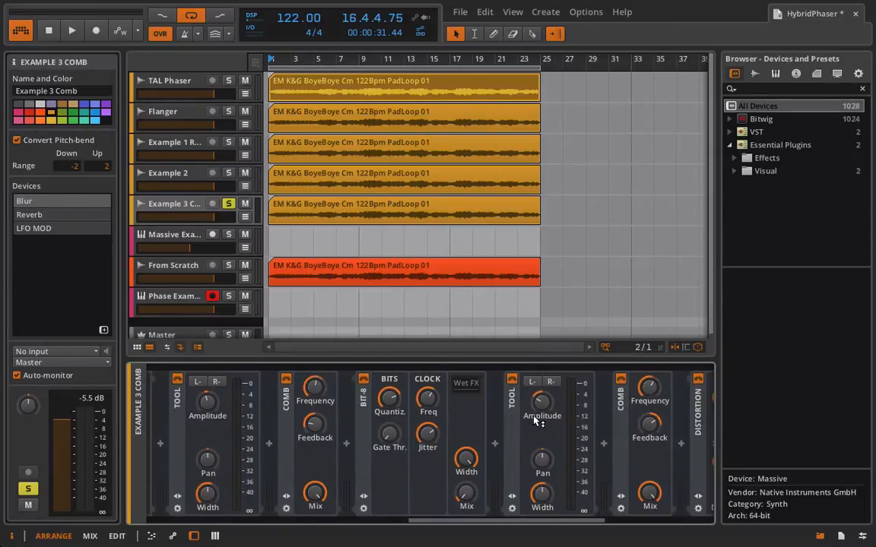
scroll(493, 448, right, 8)
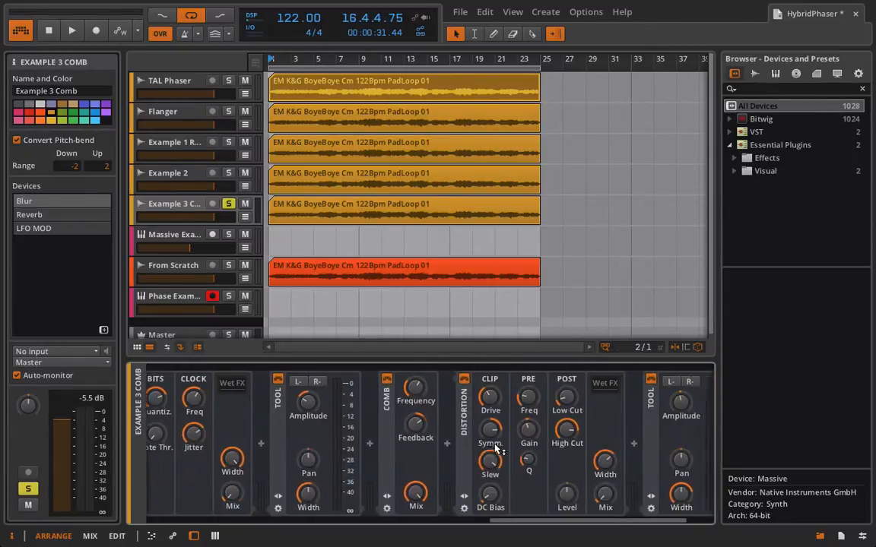
scroll(498, 449, right, 3)
scroll(494, 445, left, 6)
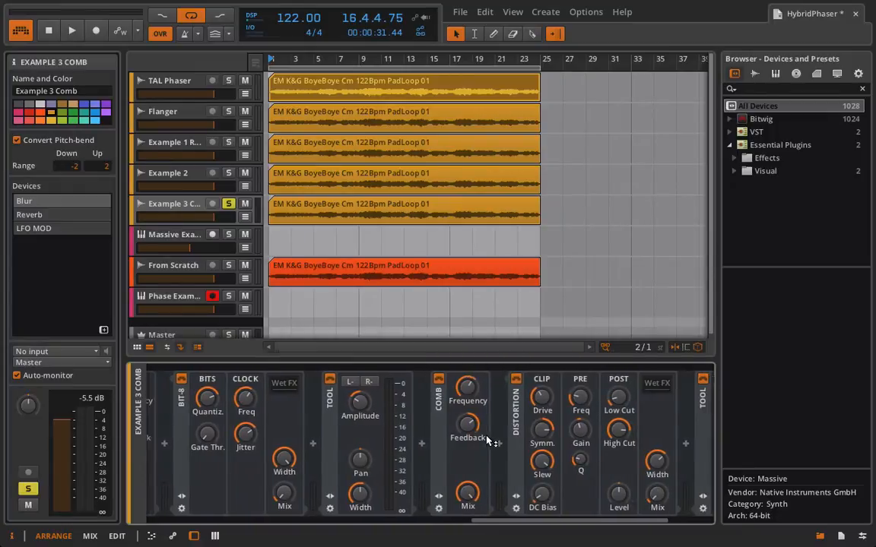
scroll(489, 441, left, 8)
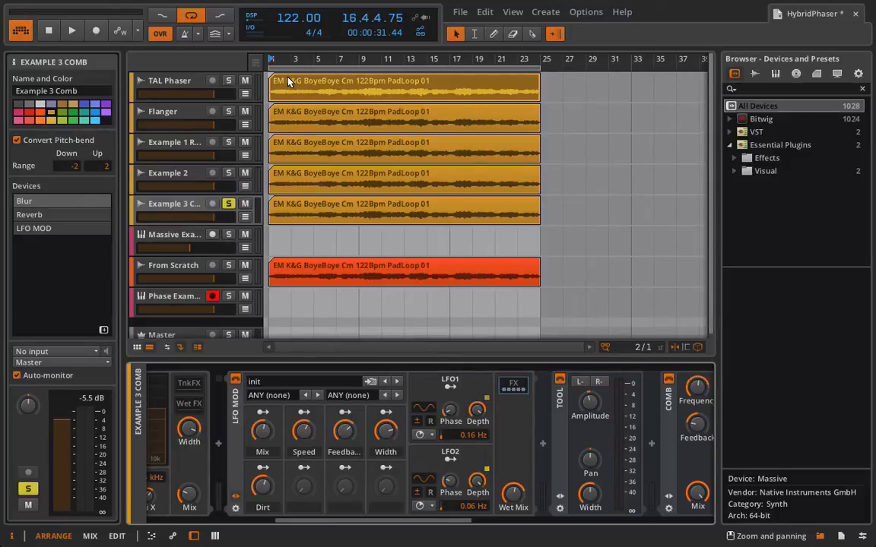
- Play the soloed Example 3 Comb track, set LFO1's rate in LFO MOD to 0.17 Hz, and stop playback
key(space)
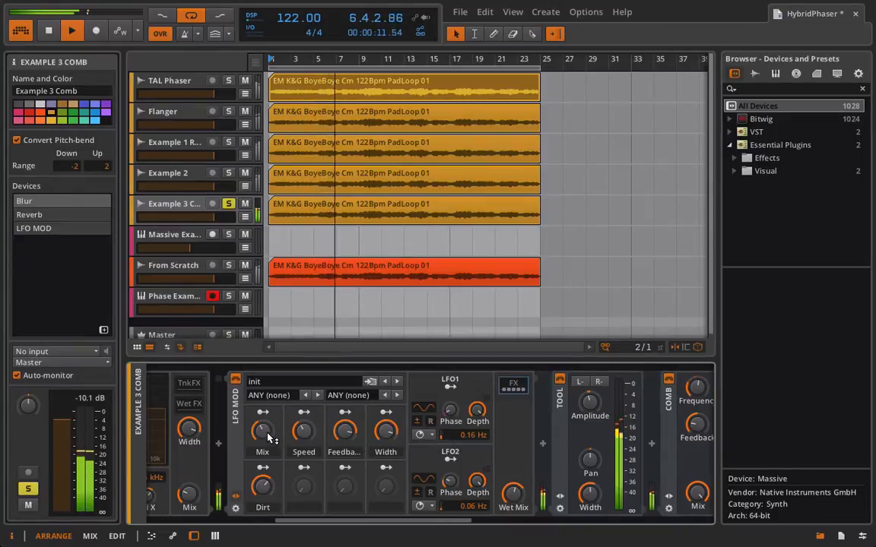
scroll(423, 476, right, 4)
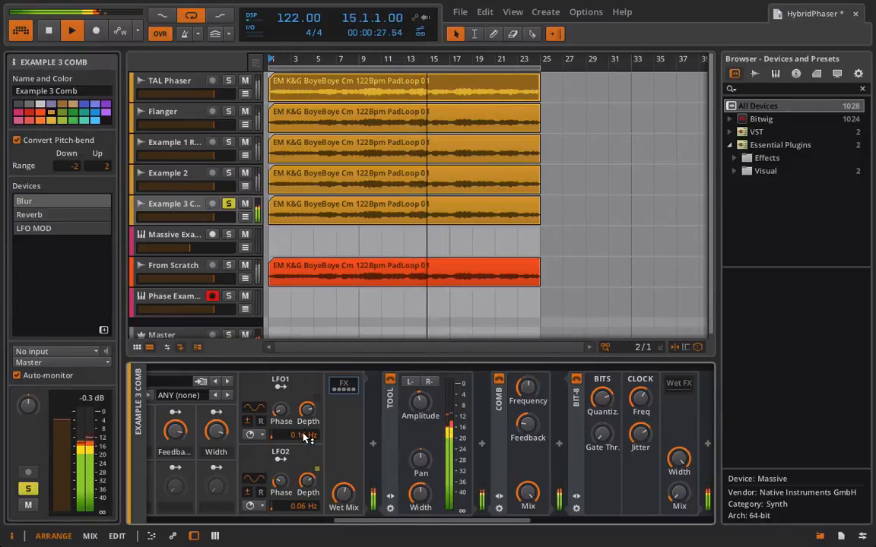
drag(300, 432, 300, 467)
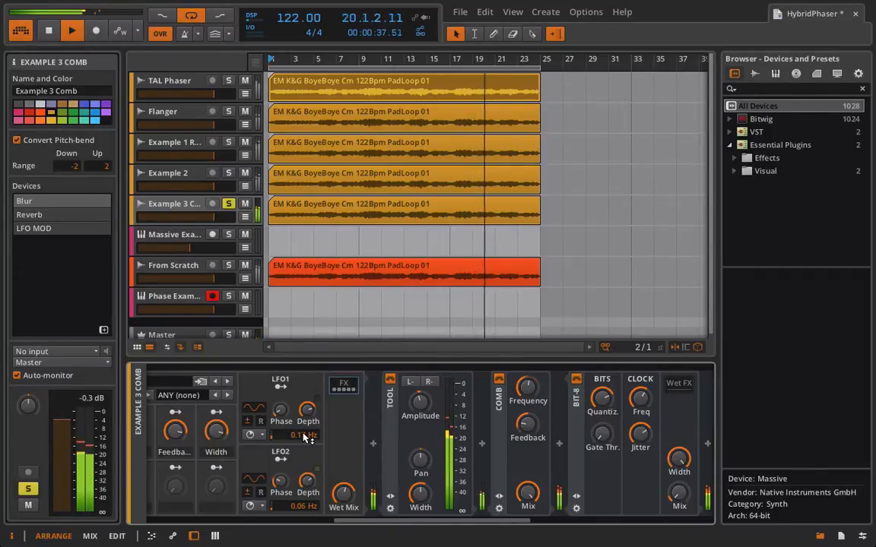
key(space)
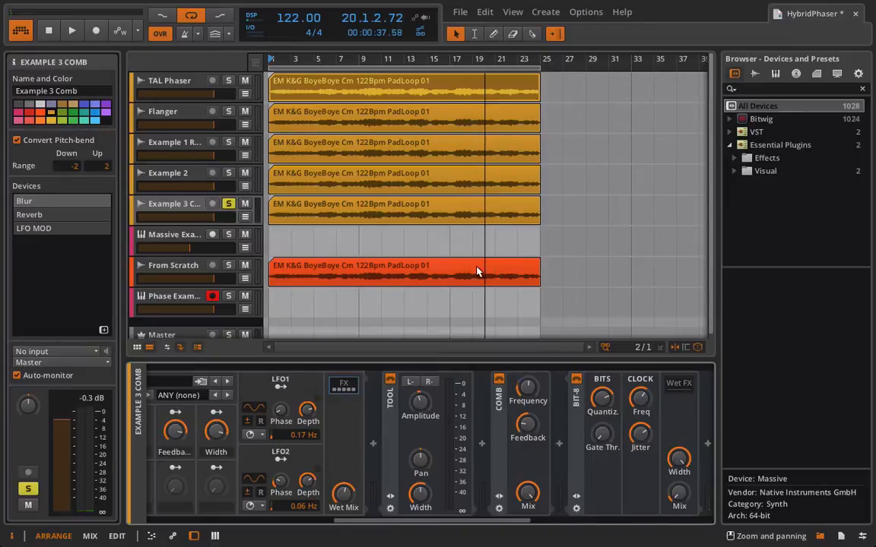
- Inspect which parameters of the nested Comb devices and the other LFO are modulated by LFO1 and LFO2
click(283, 455)
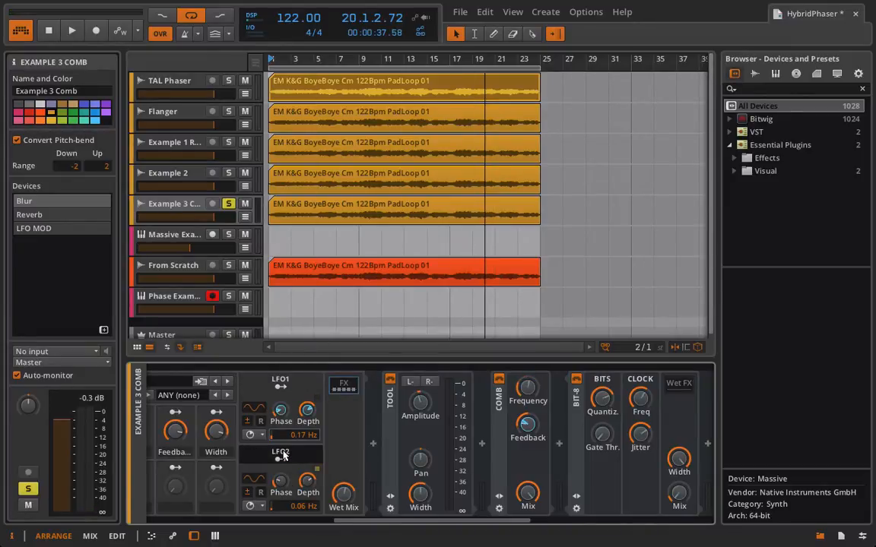
scroll(395, 475, right, 5)
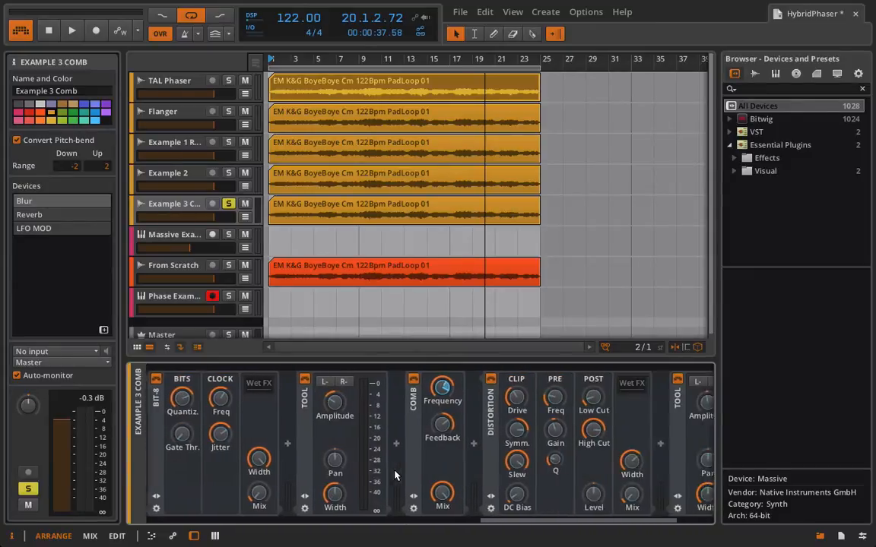
scroll(395, 475, left, 5)
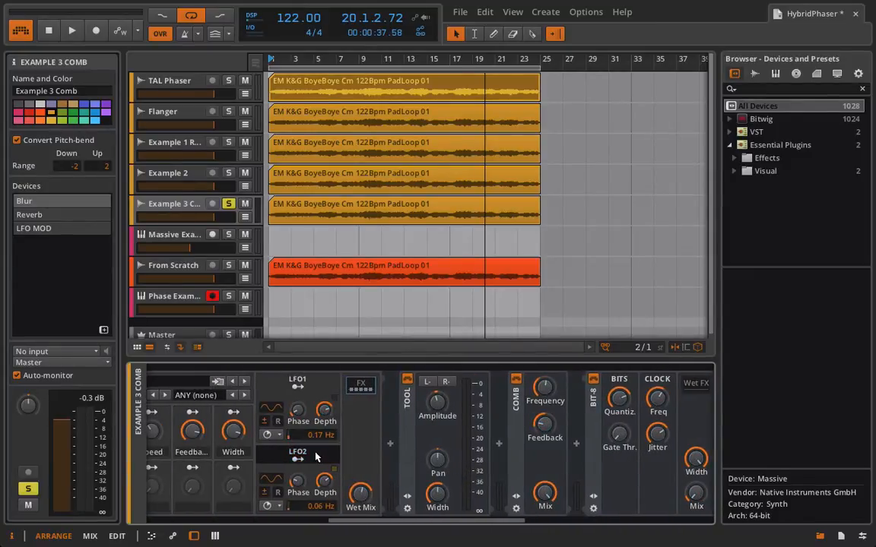
scroll(404, 451, right, 5)
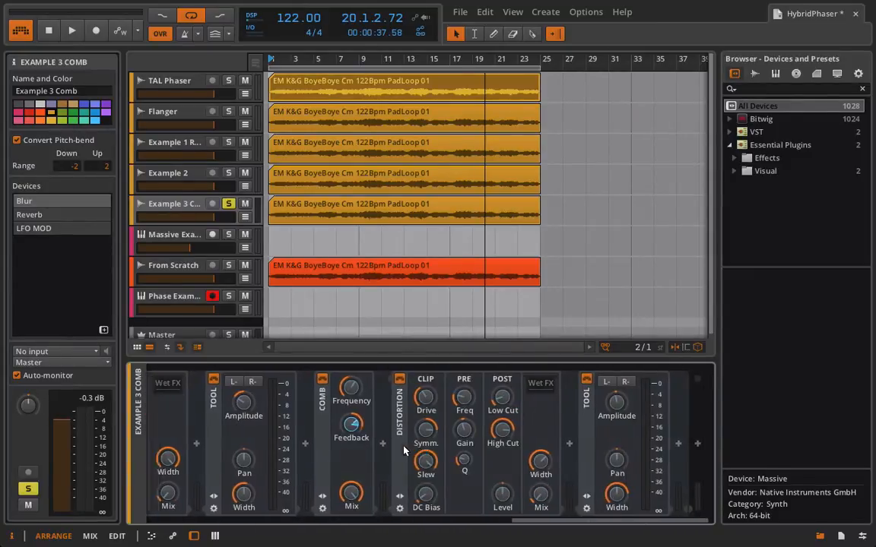
scroll(362, 401, left, 5)
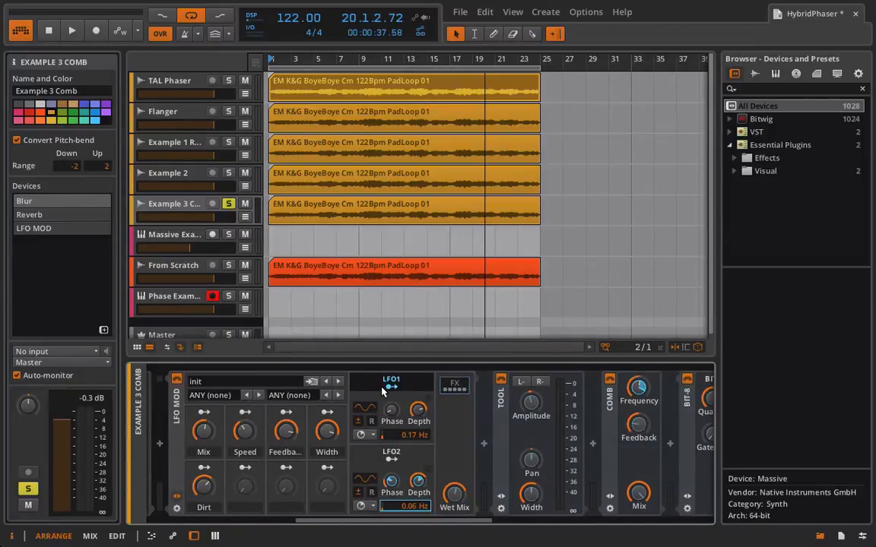
- Unsolo Example 3 Comb and open the Massive plugin window on the Phase Example track
click(228, 205)
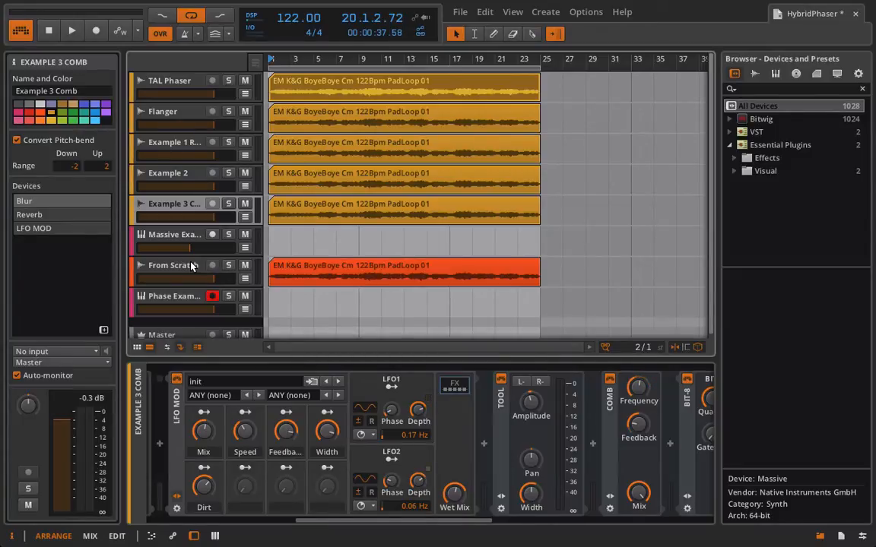
scroll(174, 295, down, 1)
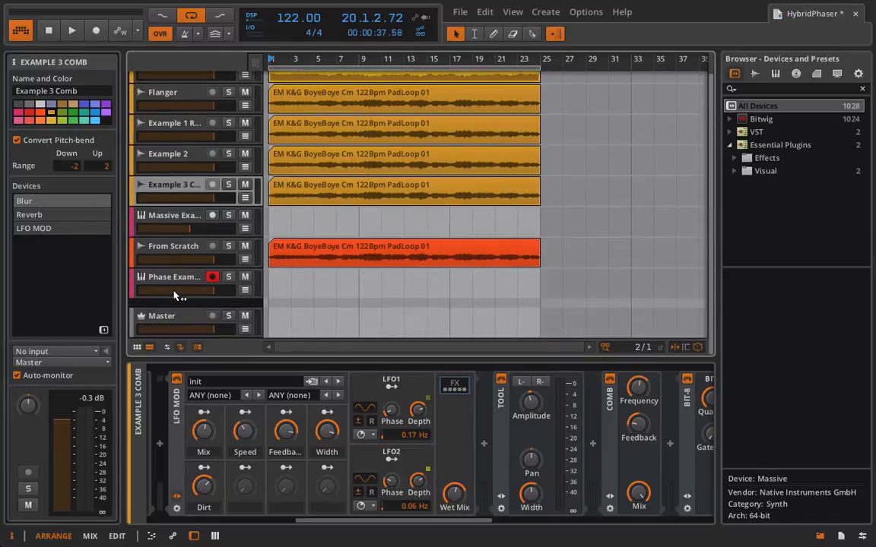
click(156, 278)
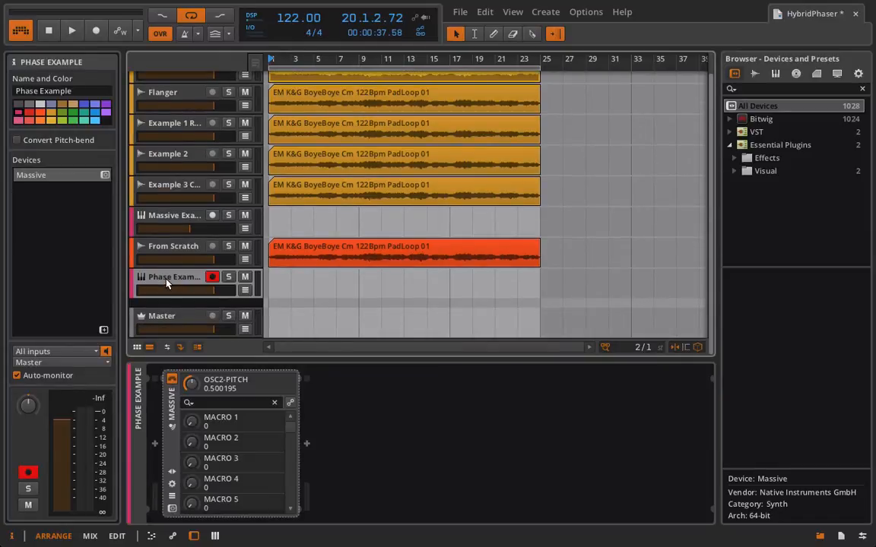
click(172, 511)
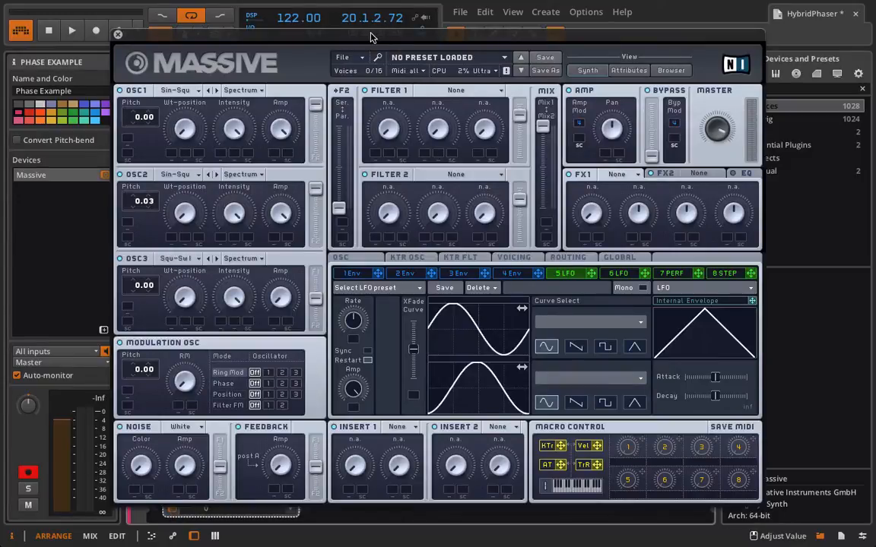
drag(370, 37, 367, 24)
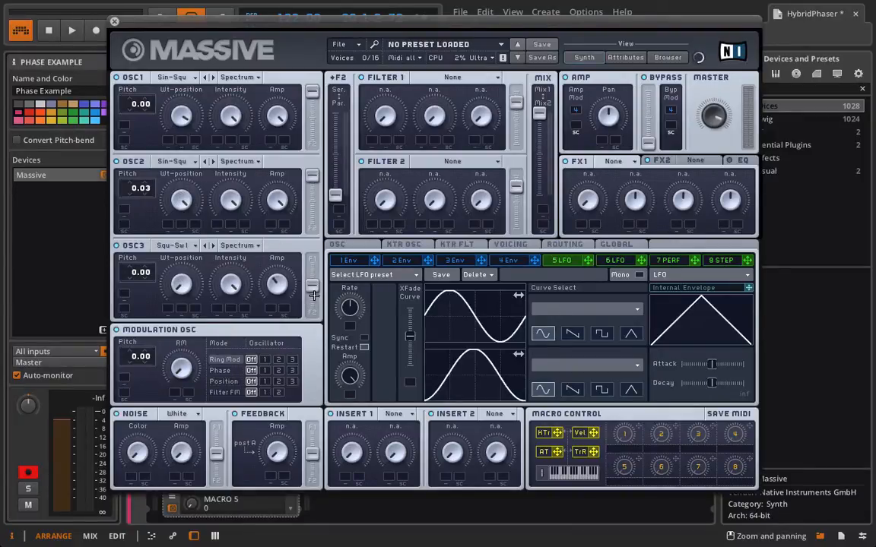
- Route Massive's OSC3 fully to Filter 1 and detune its pitch to -0.07
drag(313, 288, 313, 257)
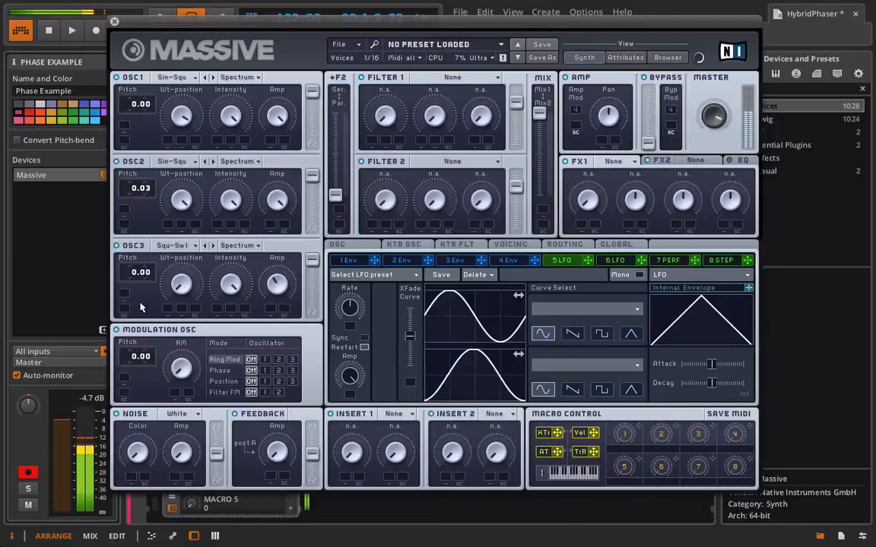
click(148, 267)
scroll(147, 282, down, 7)
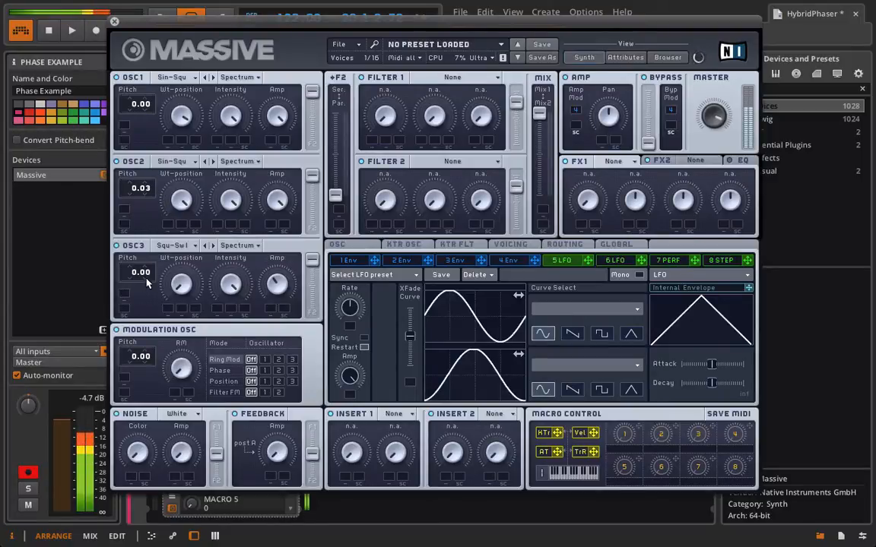
scroll(147, 282, down, 1)
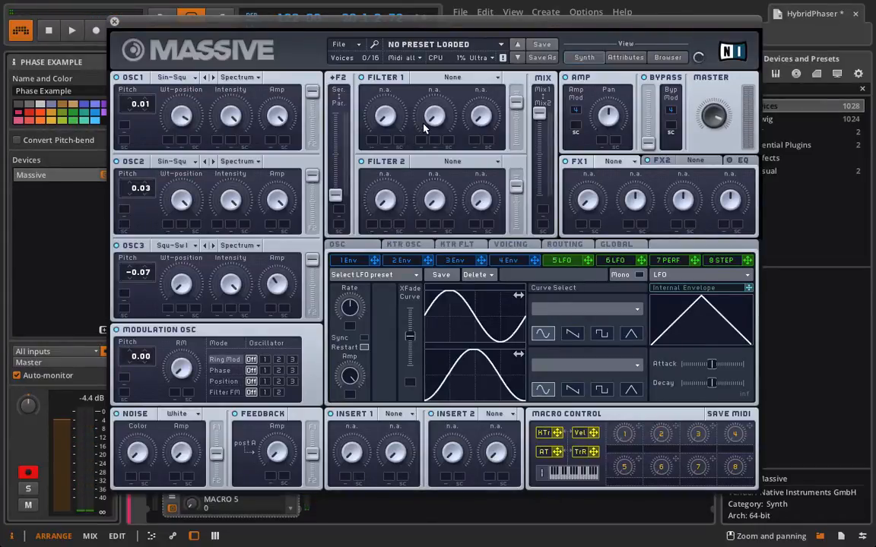
- Set Massive's filter routing fully to serial and choose Allpass as the Filter 1 type
drag(336, 196, 335, 112)
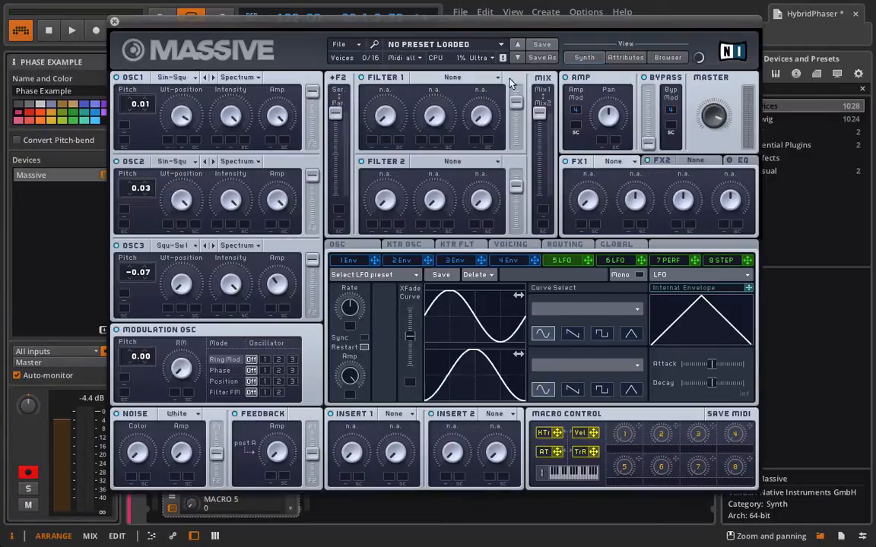
click(477, 78)
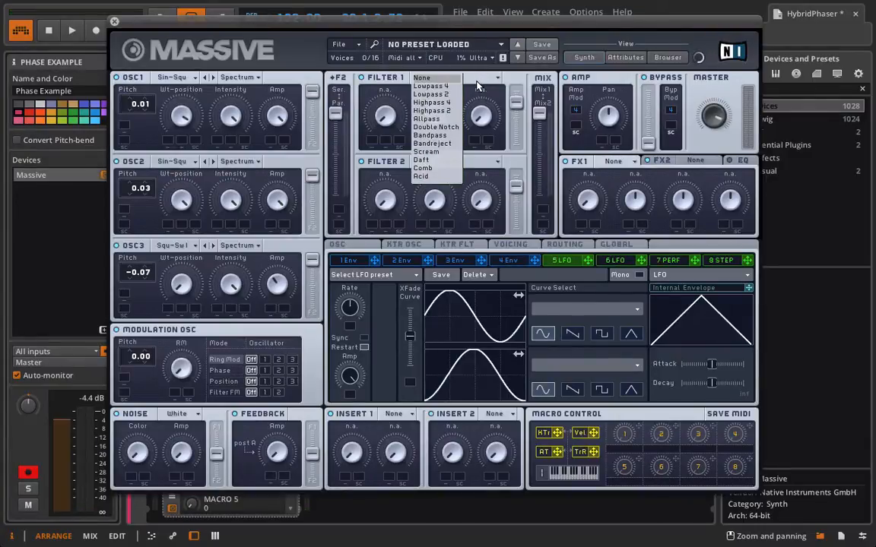
click(448, 119)
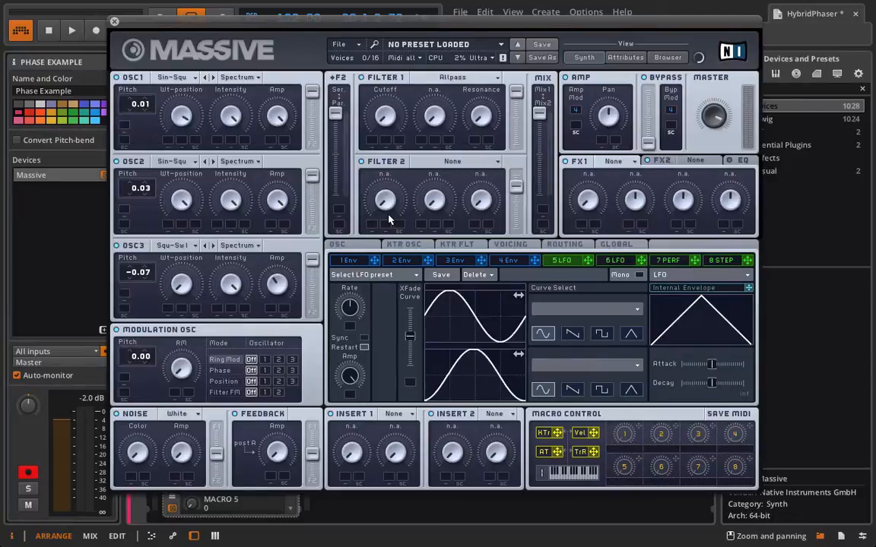
- Delete Massive from the Phase Example track and open the Massive plugin window on the Massive Example track
click(114, 22)
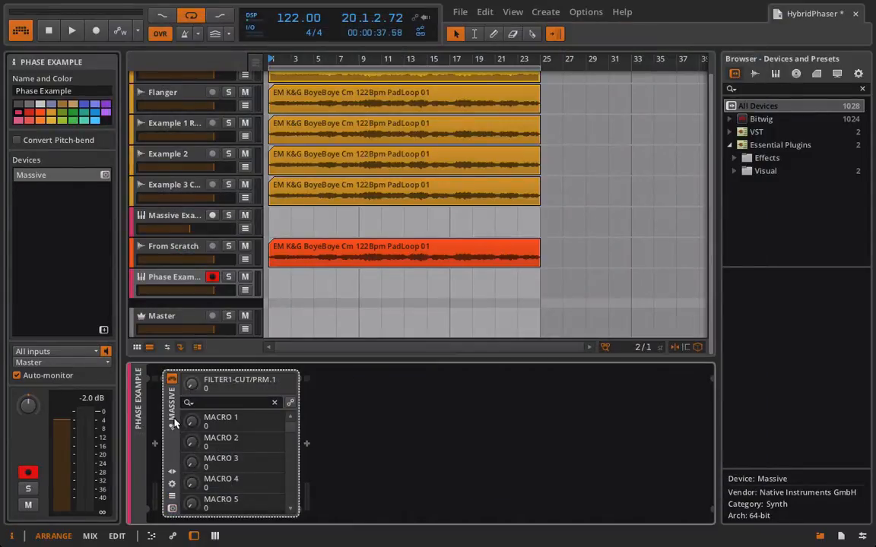
key(Delete)
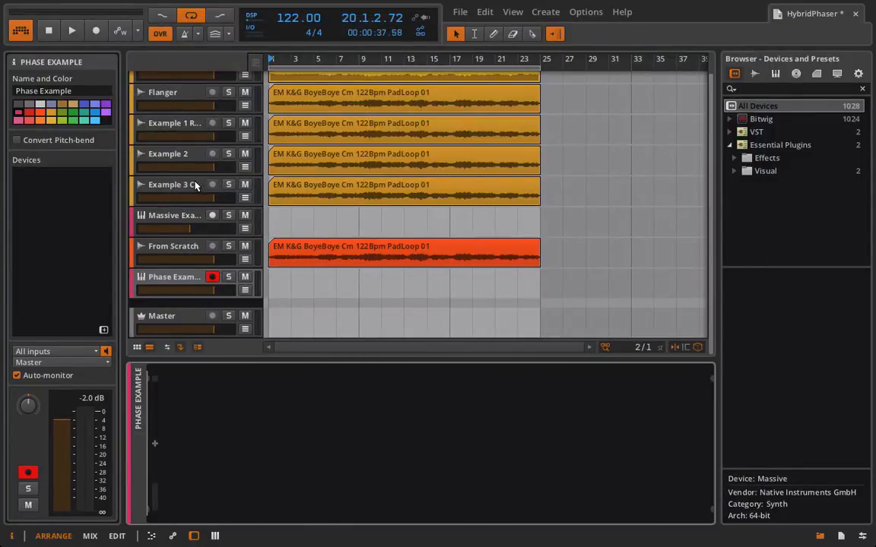
click(174, 218)
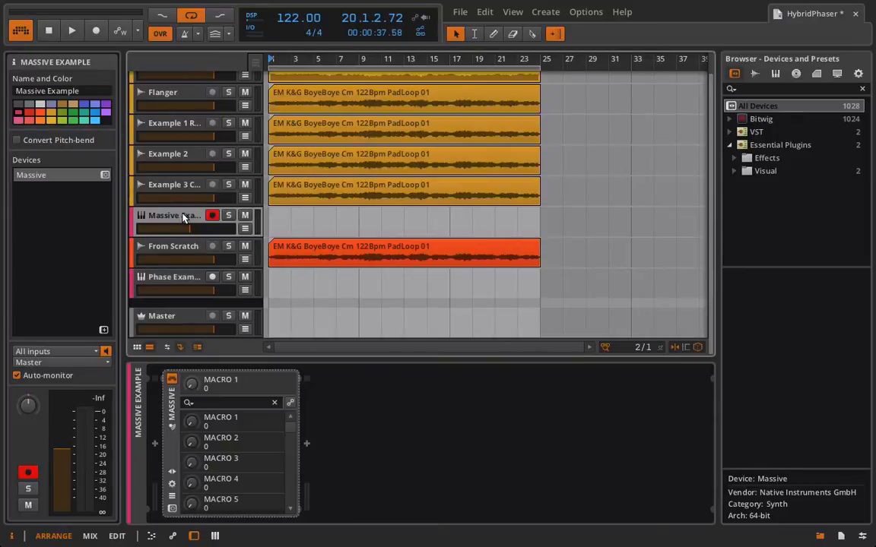
click(172, 509)
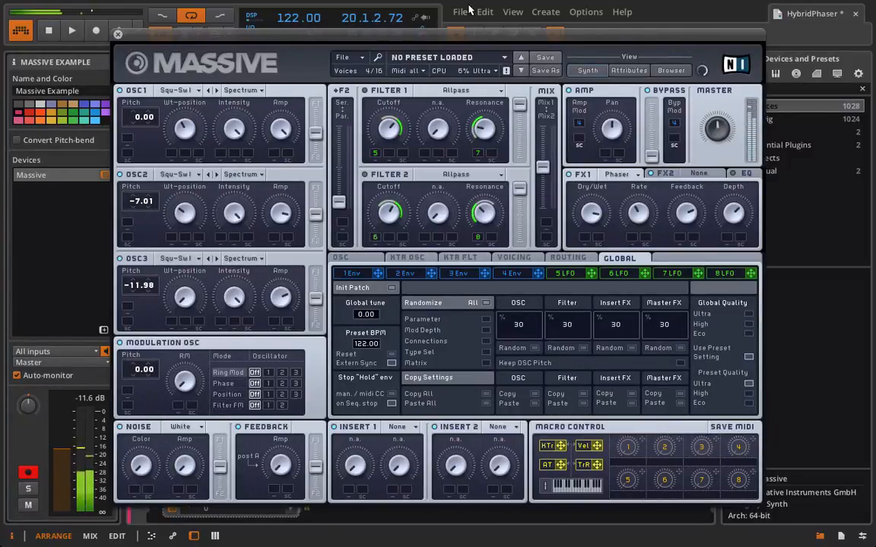
- Raise the Massive Example track's volume, moving the Massive plugin window aside and back
drag(417, 33, 723, 245)
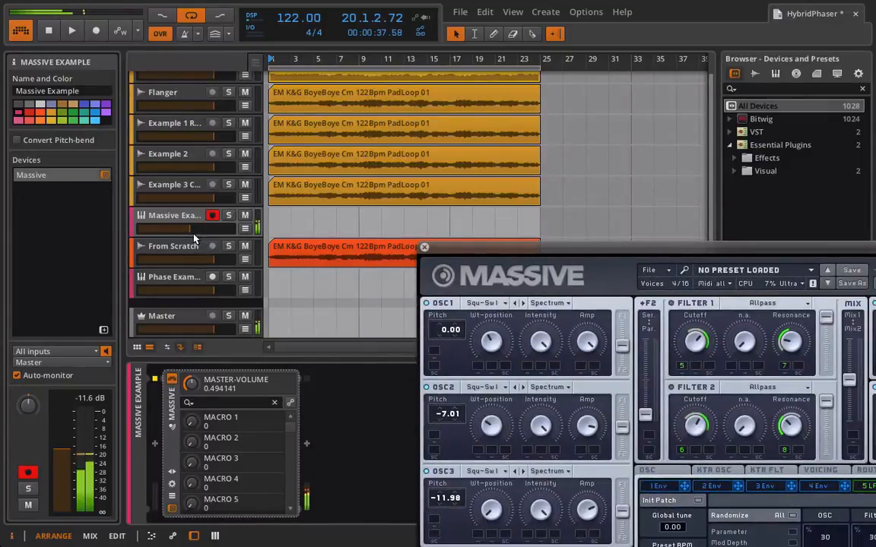
drag(192, 228, 204, 228)
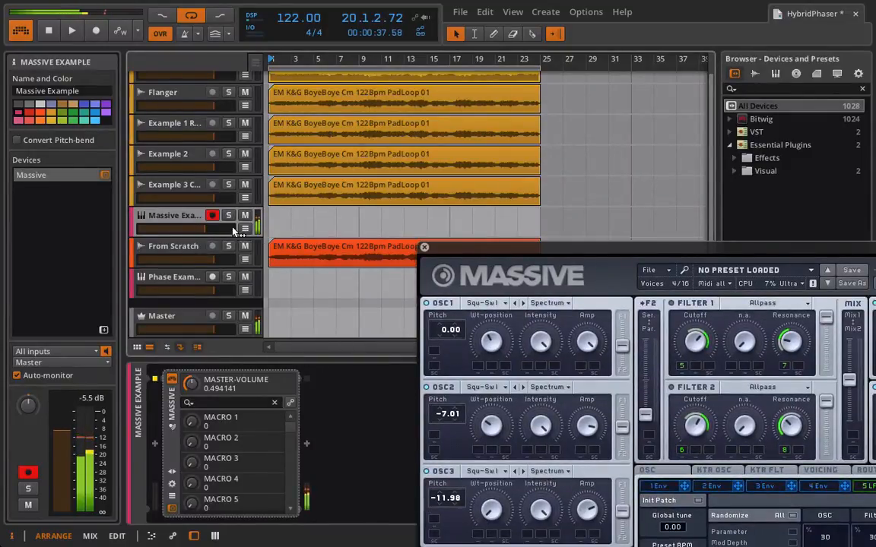
drag(533, 247, 297, 58)
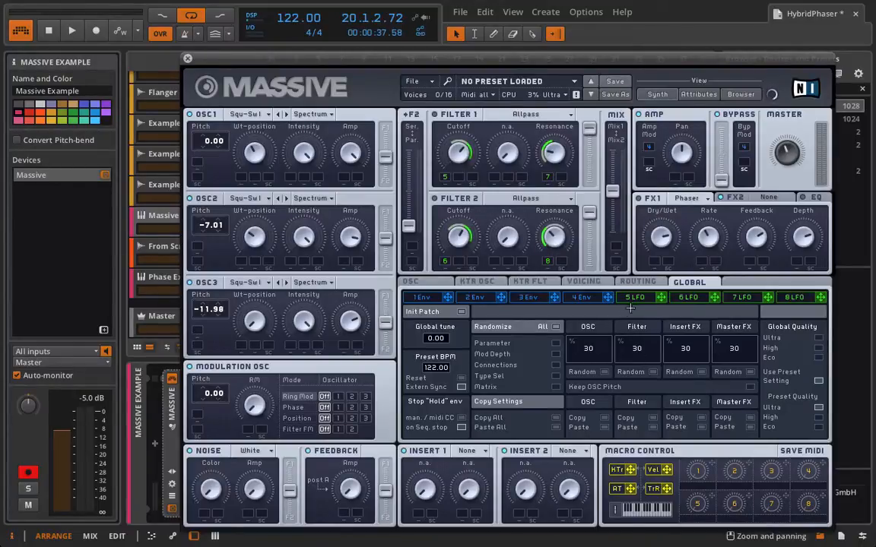
- Examine the curve and rate settings of Massive's LFOs 5 to 8
click(689, 297)
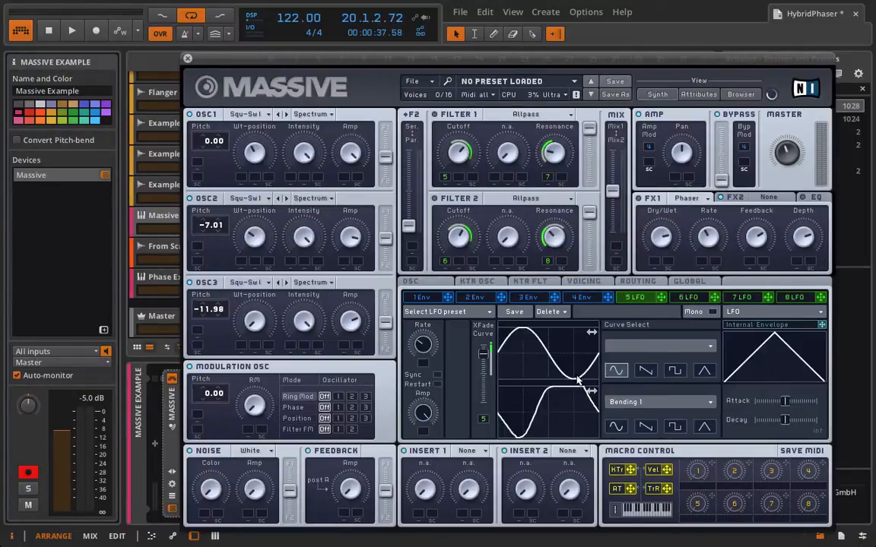
click(688, 299)
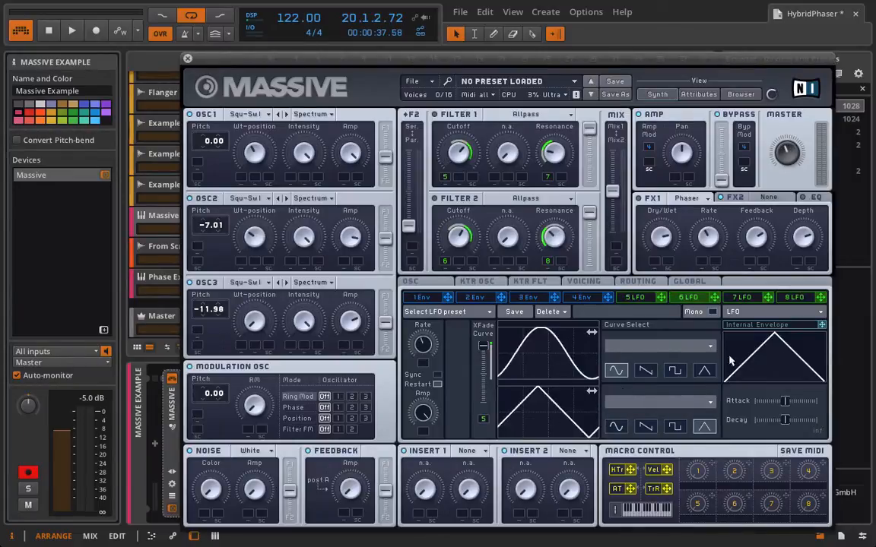
click(794, 299)
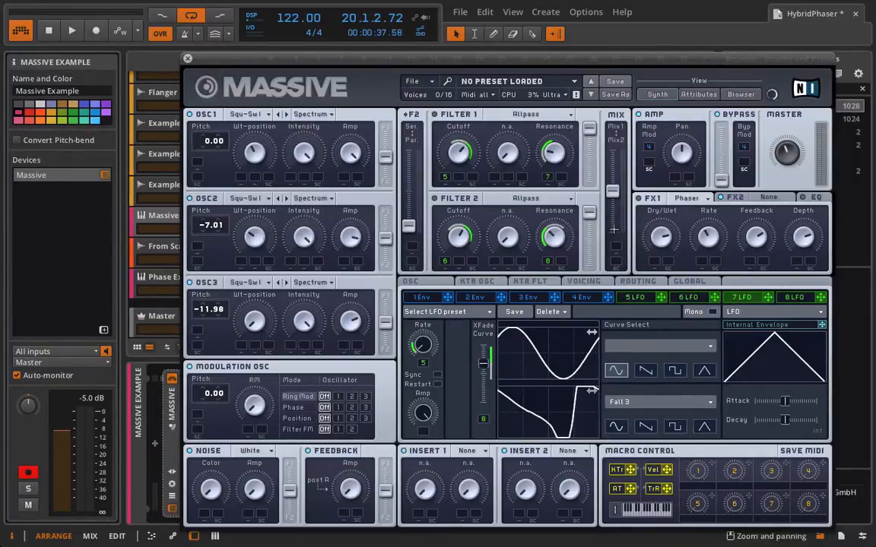
click(794, 299)
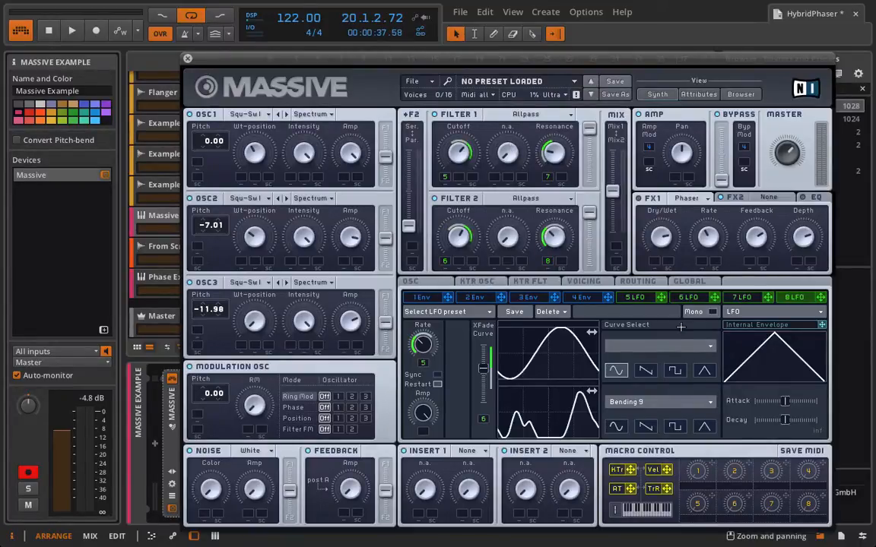
- Close the Massive plugin window and disarm recording on the Massive Example track
click(188, 59)
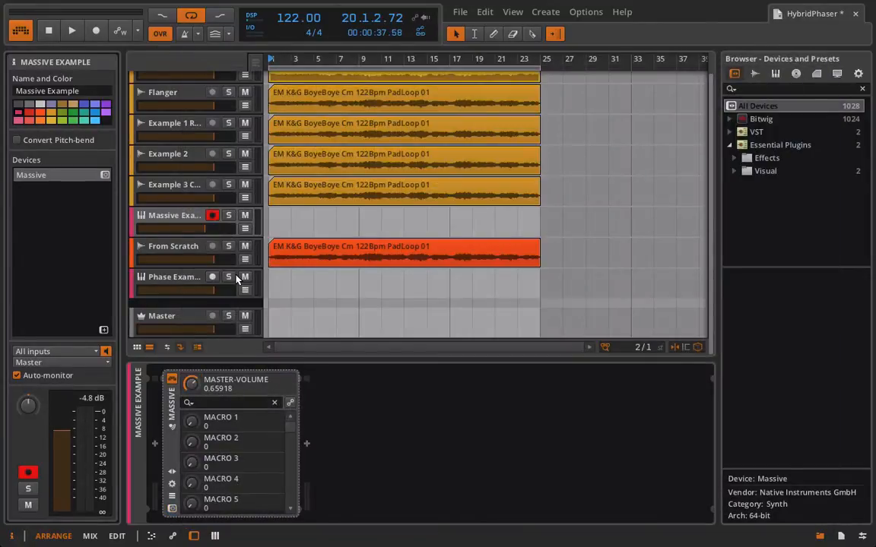
click(212, 215)
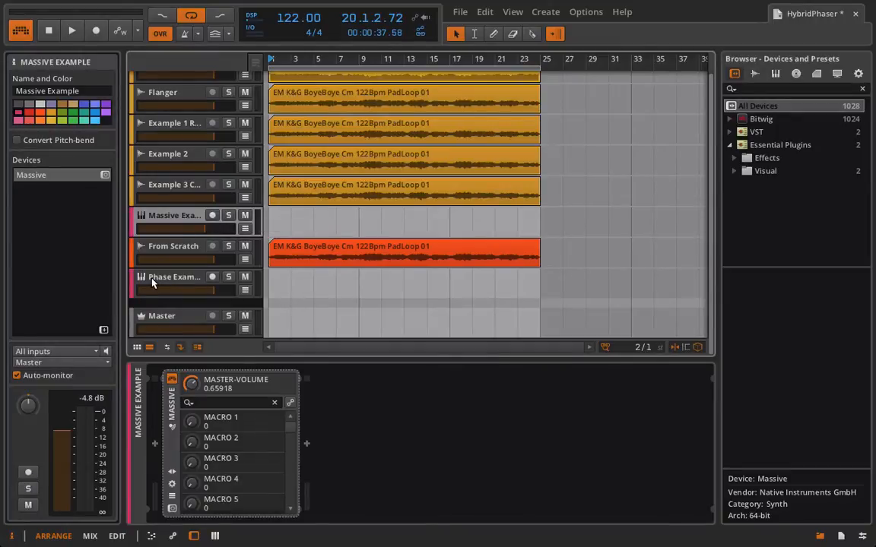
- Enable Absynth 5 on the From Scratch track and open its plugin window
click(162, 255)
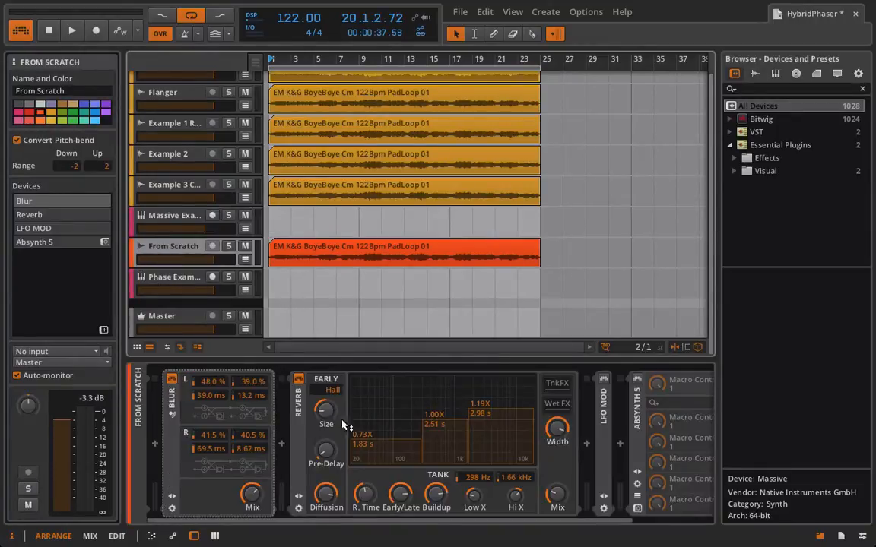
scroll(440, 478, right, 3)
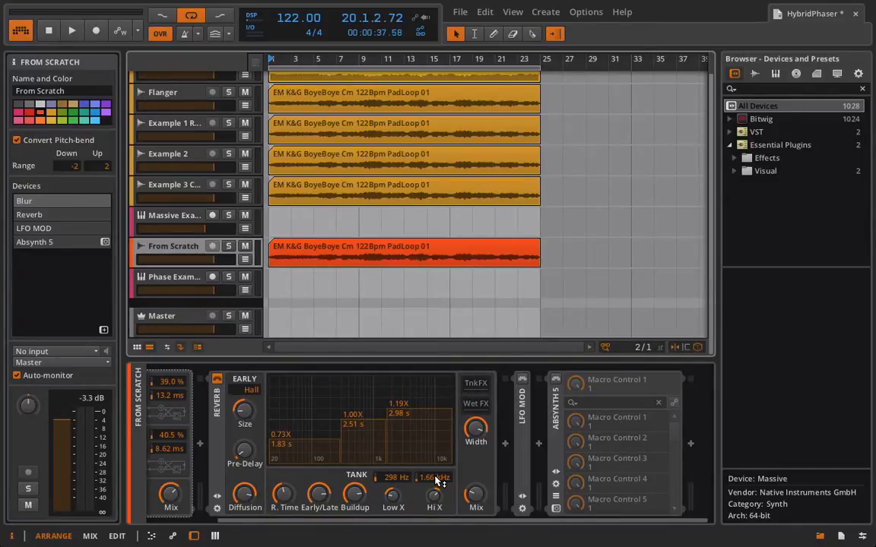
click(557, 380)
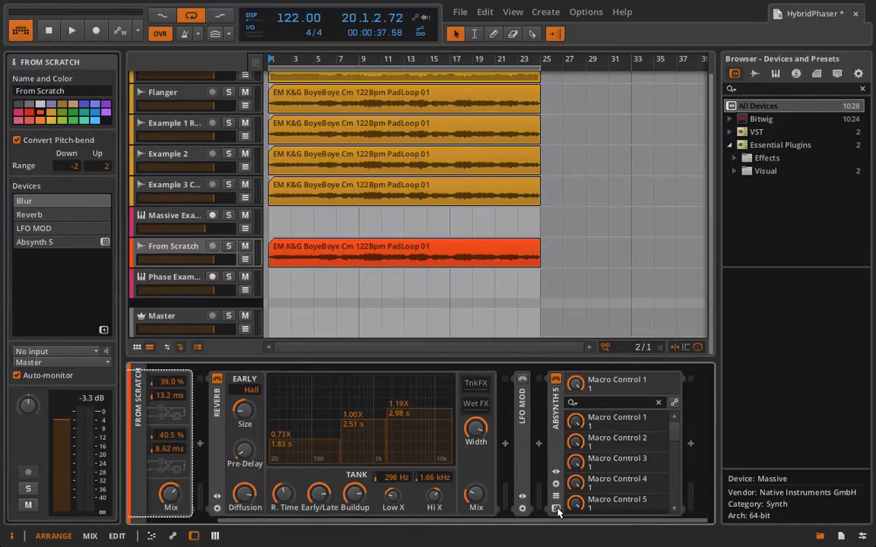
click(557, 510)
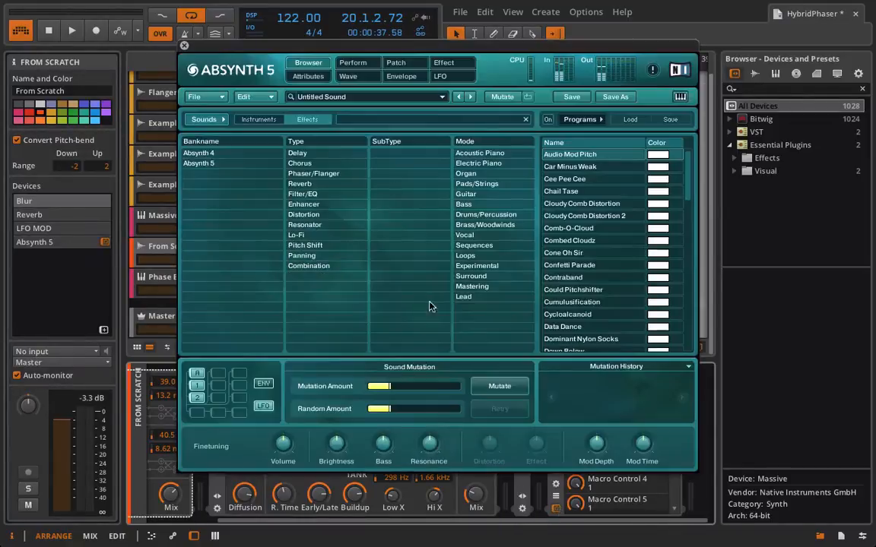
- Examine Absynth 5's patch with its two Allpass 4 filters and the LFO 1 filter frequency modulation
click(395, 65)
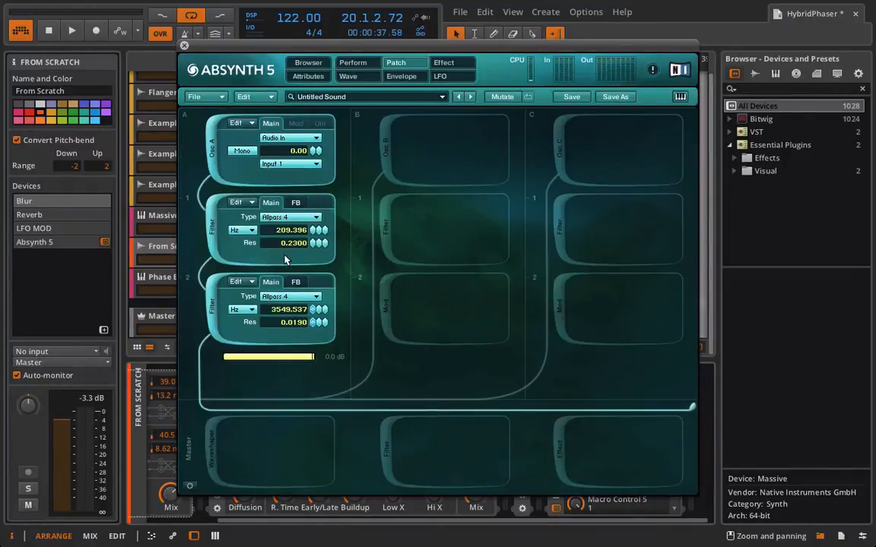
click(440, 76)
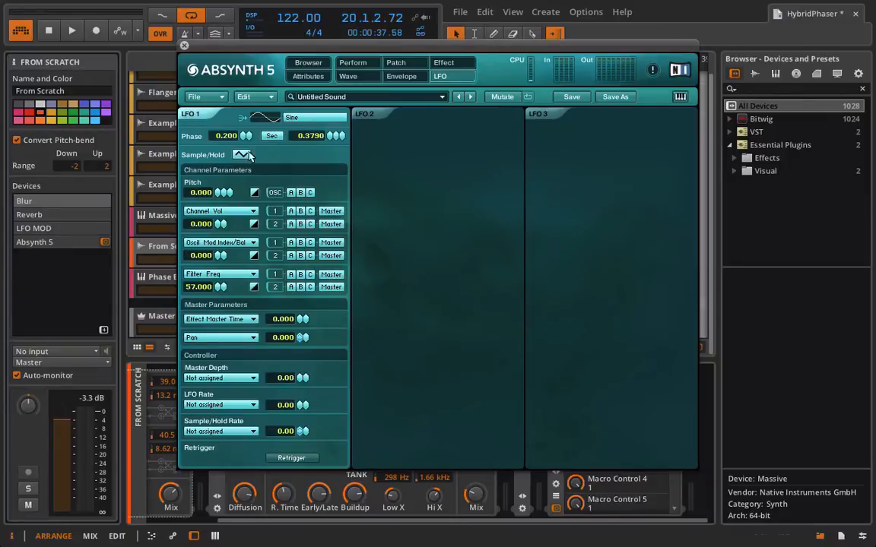
click(393, 63)
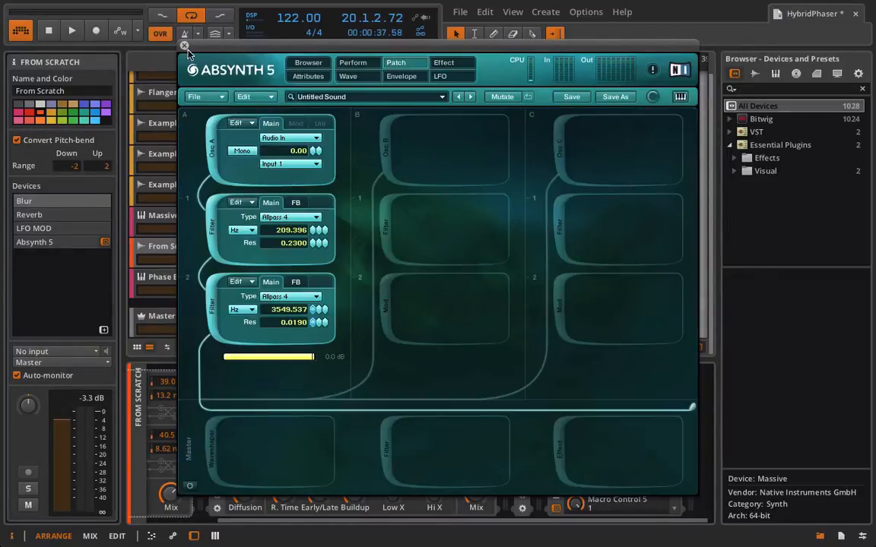
- Close Absynth 5, solo the From Scratch track and compare its playback with Absynth 5 bypassed and enabled
click(183, 44)
click(555, 380)
key(space)
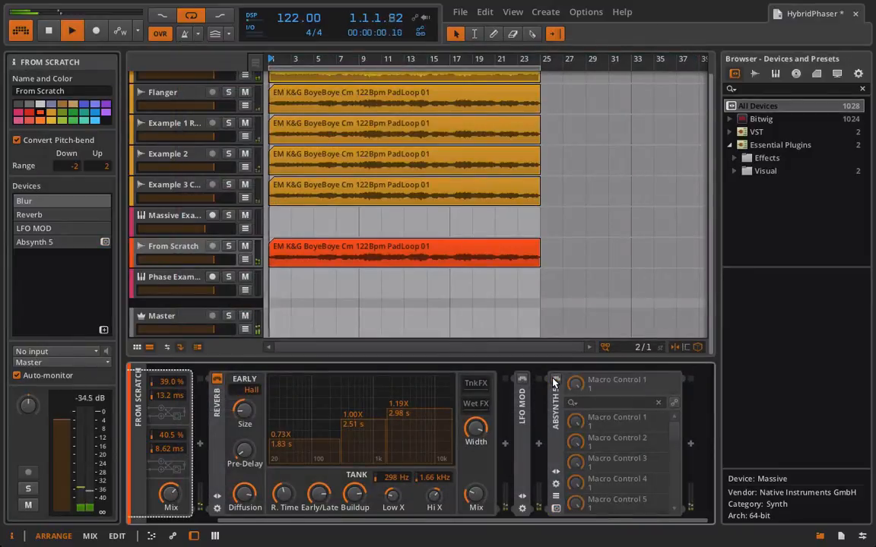
key(space)
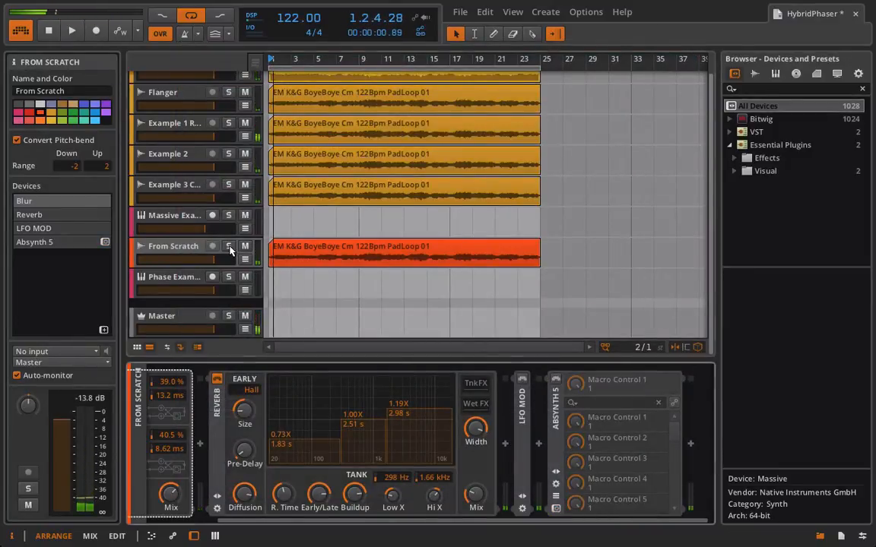
click(229, 248)
key(space)
click(555, 379)
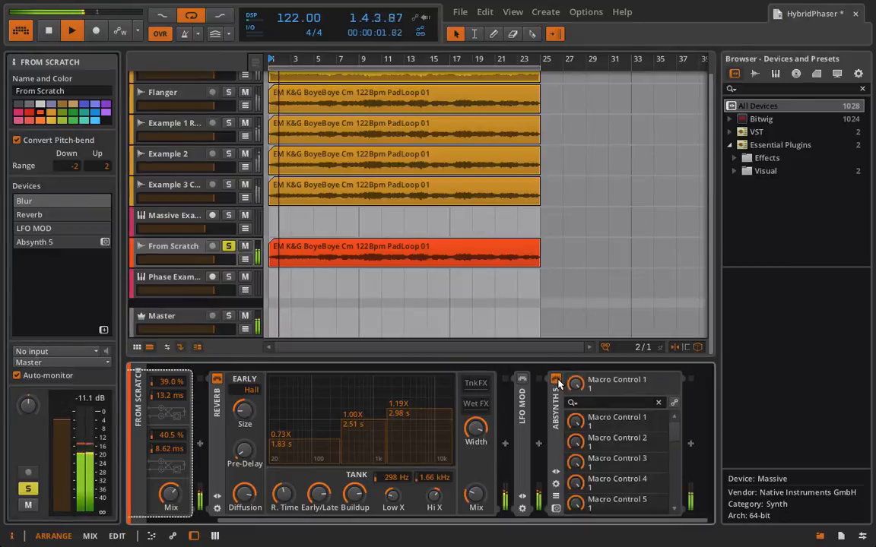
- Reopen Absynth 5, raise LFO 1's rate to 0.6713 during playback and close the plugin window
click(556, 509)
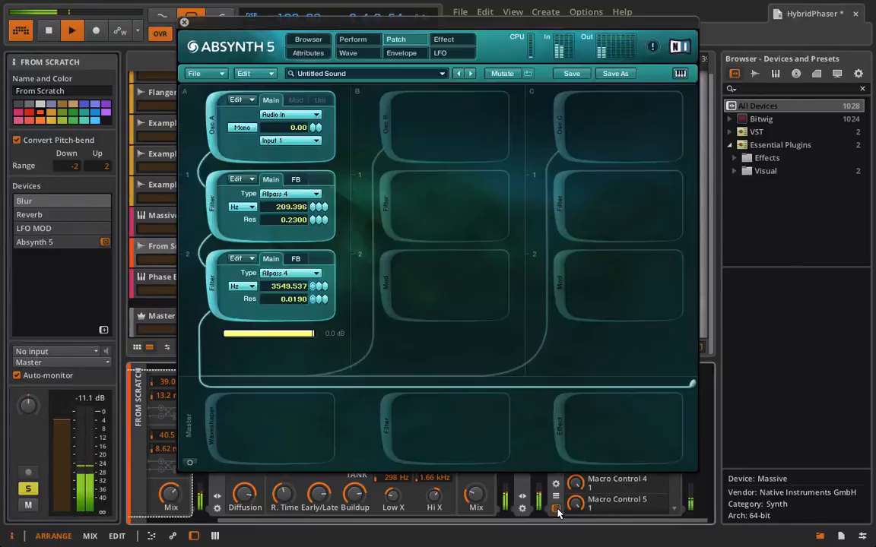
click(437, 43)
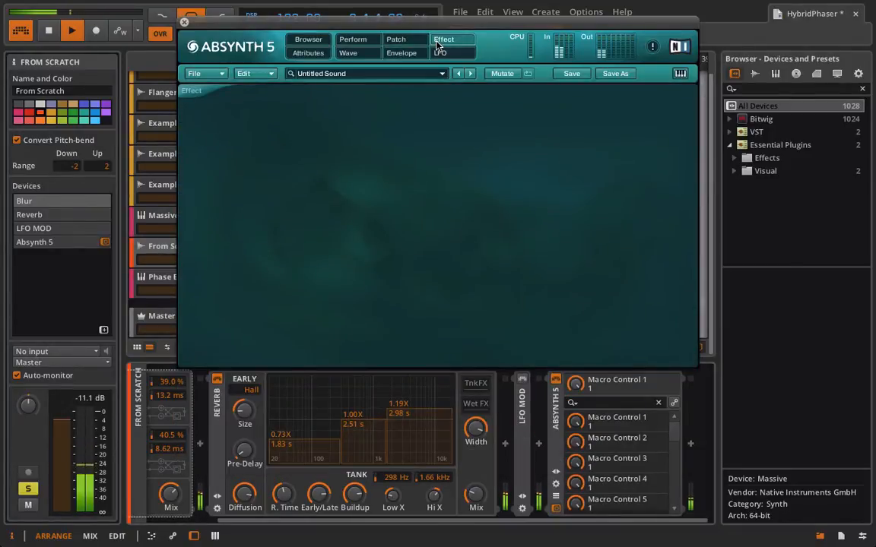
click(440, 53)
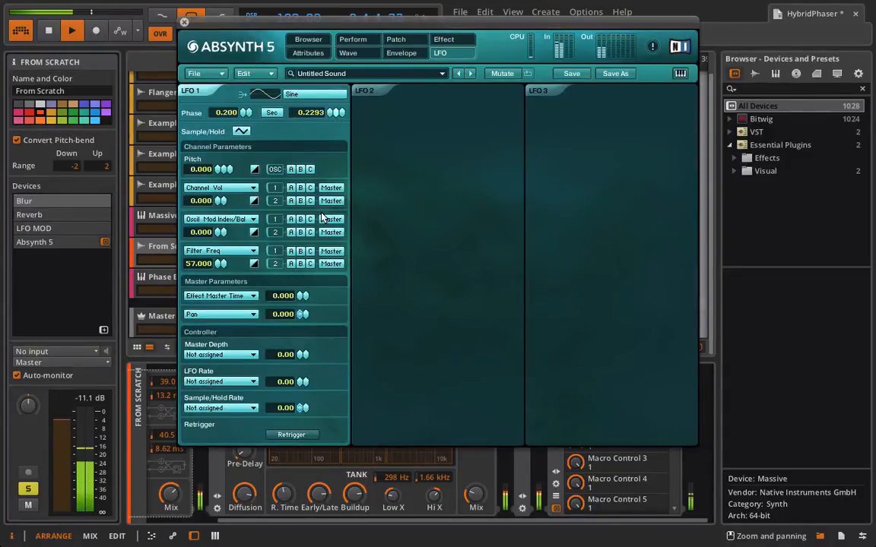
drag(329, 31, 328, 1)
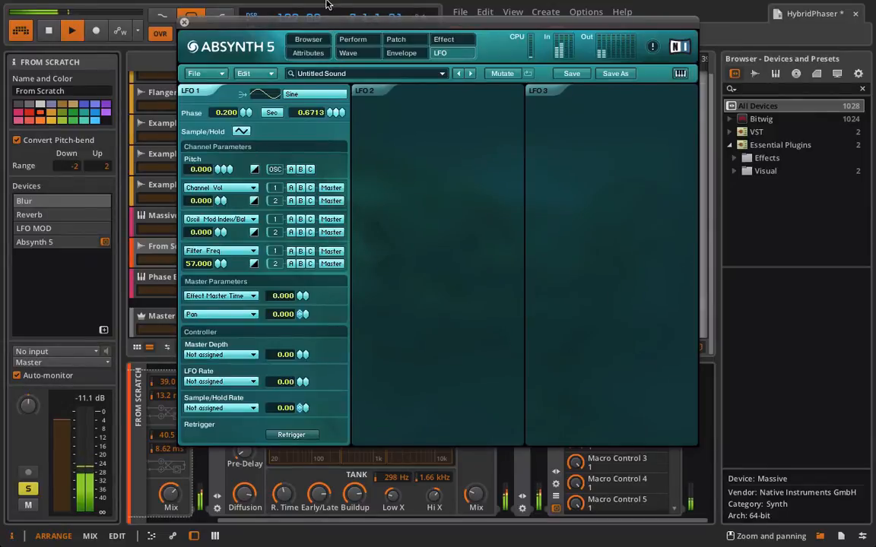
drag(244, 113, 221, 83)
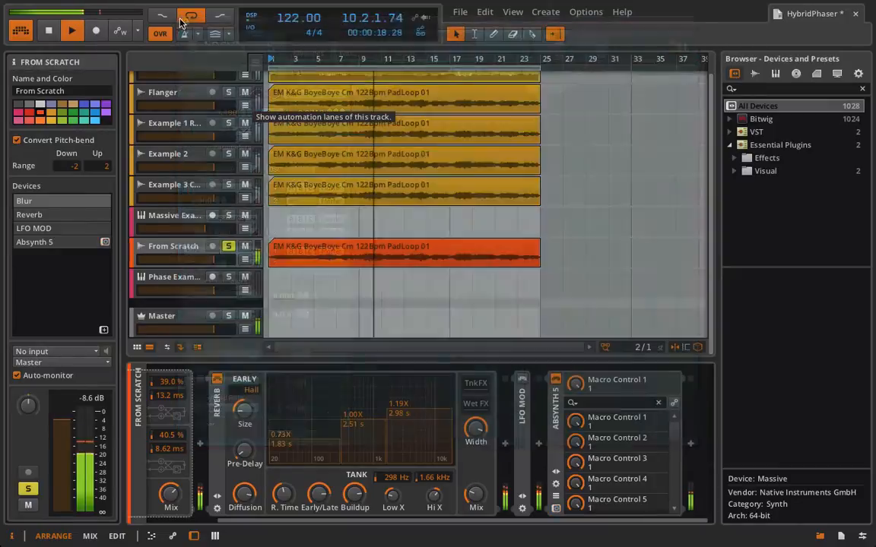
click(183, 25)
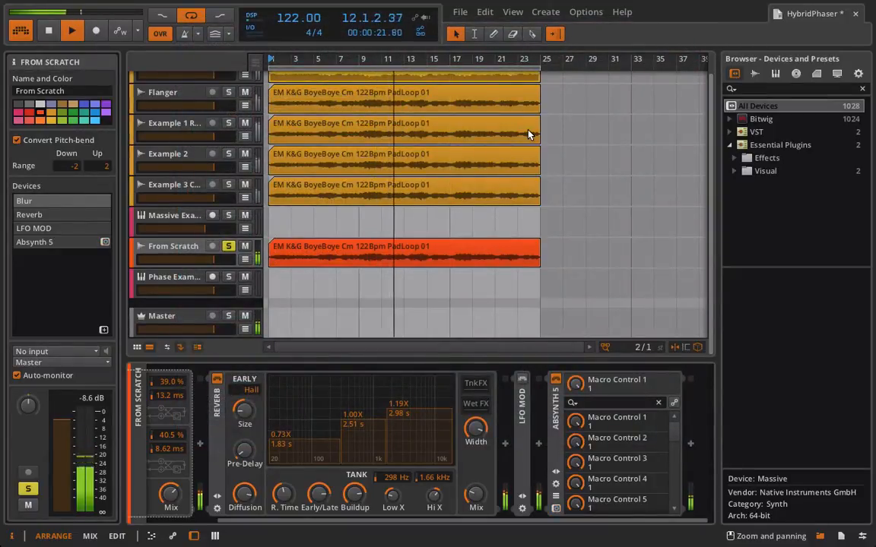
- Stop playback and delete Absynth 5 and the disabled LFO MOD from the From Scratch track
click(475, 116)
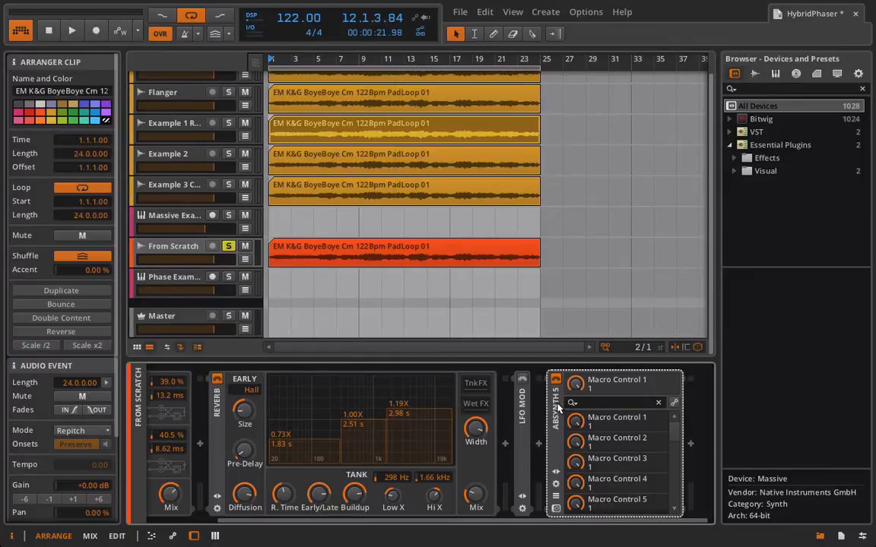
key(Delete)
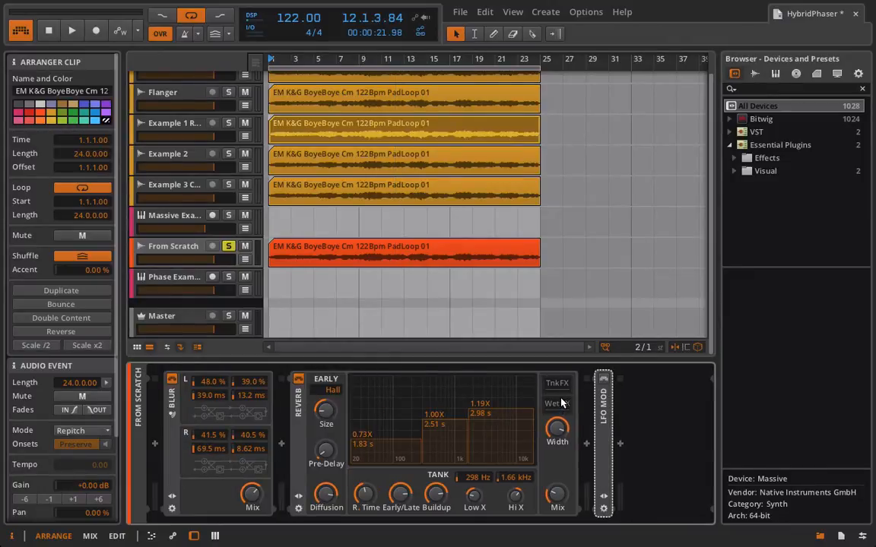
click(604, 426)
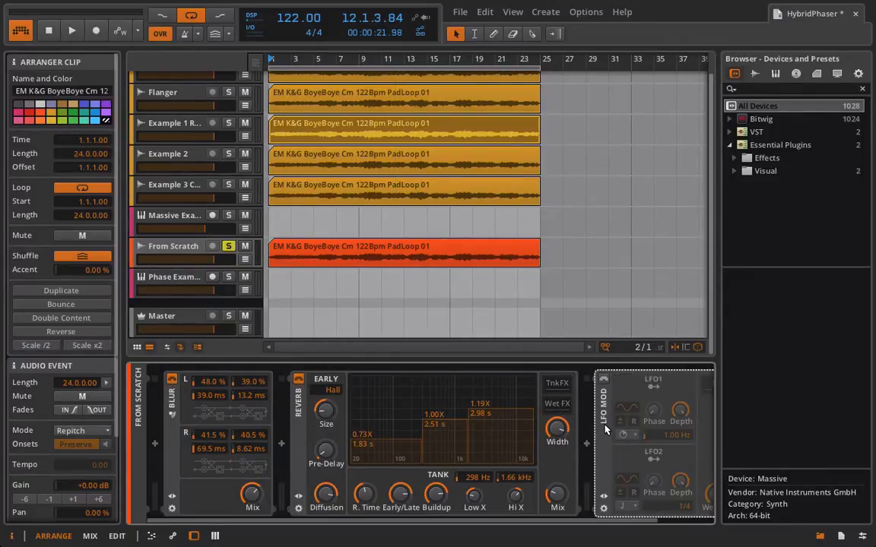
click(663, 389)
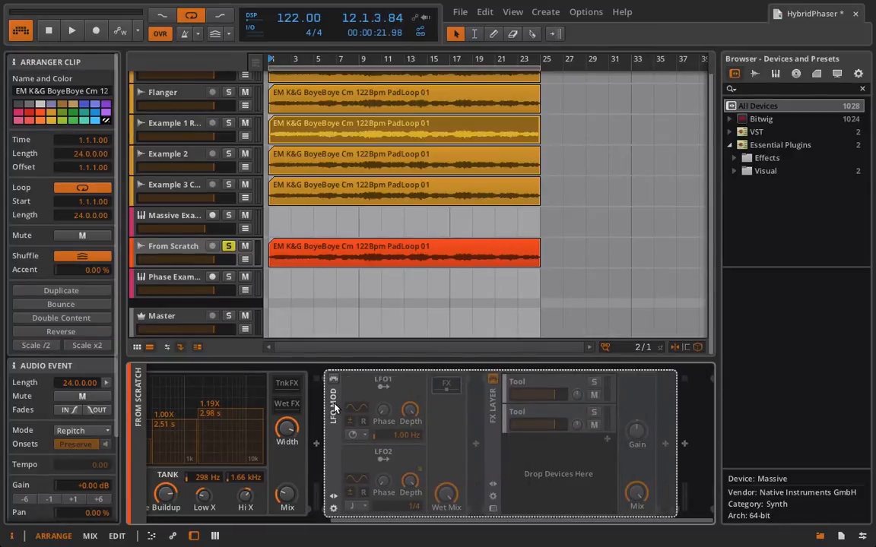
scroll(336, 409, up, 3)
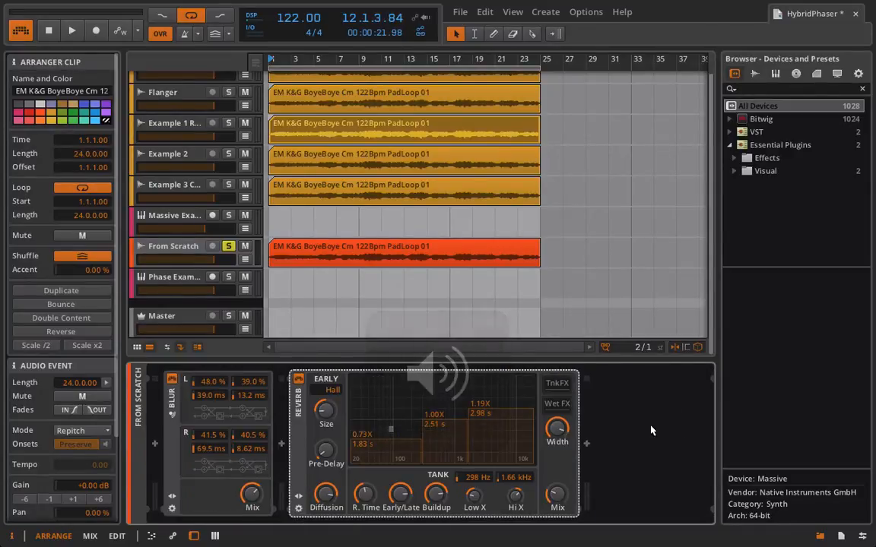
- Insert a new LFO MOD device after the Reverb on the From Scratch track
click(586, 444)
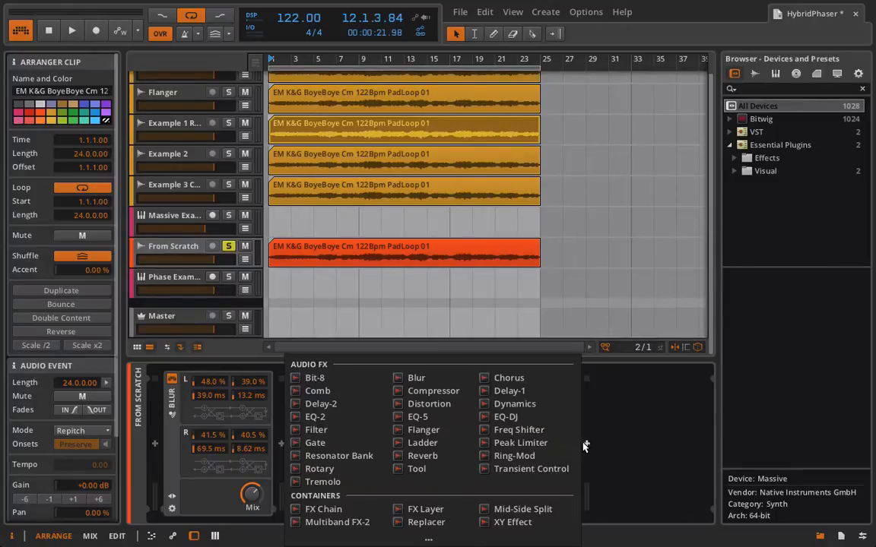
click(429, 538)
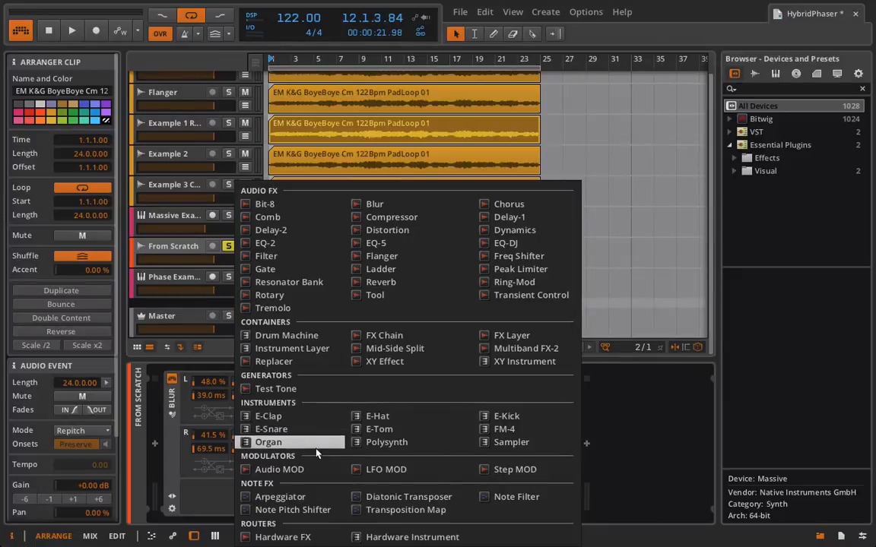
click(369, 472)
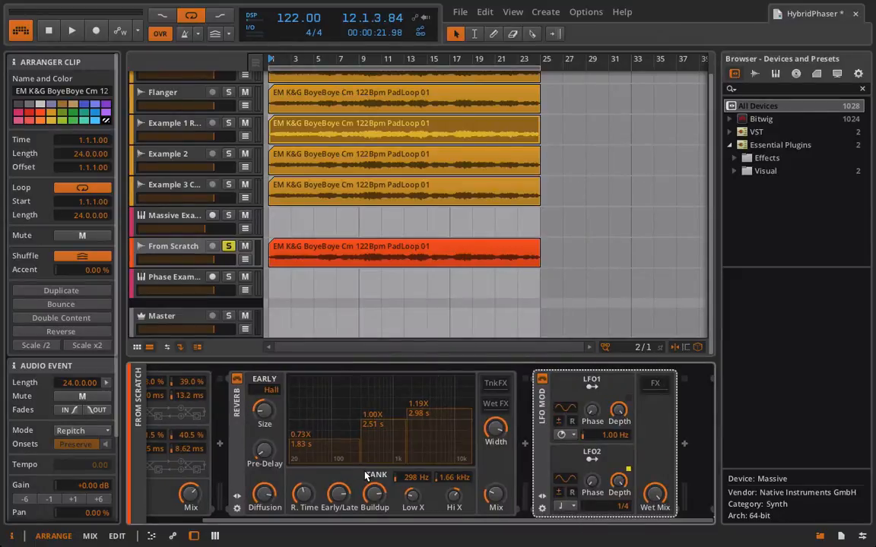
- Nest a second LFO MOD inside the FX chain of the first LFO MOD on the From Scratch track
click(653, 388)
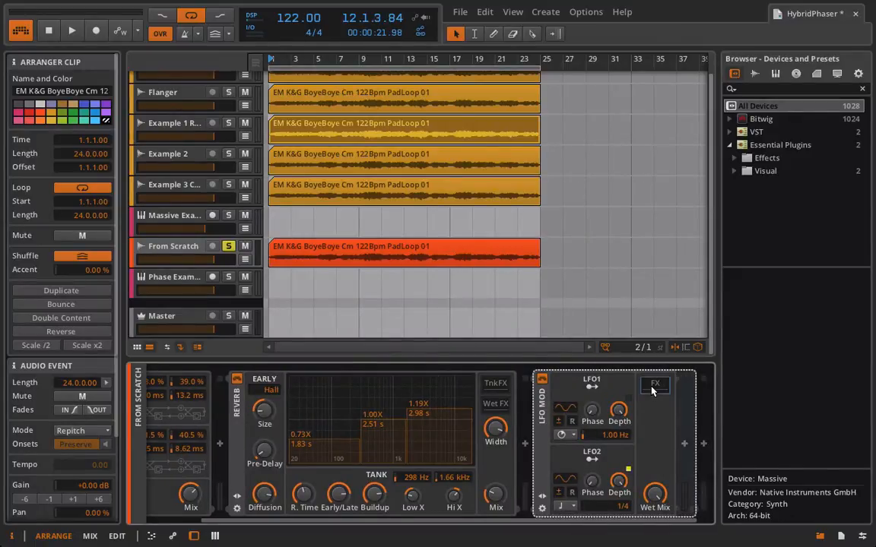
click(665, 444)
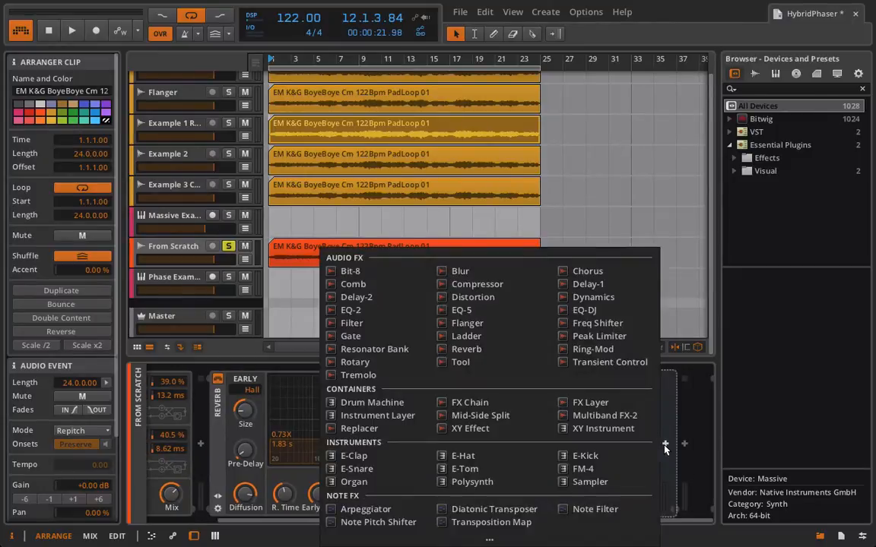
click(498, 540)
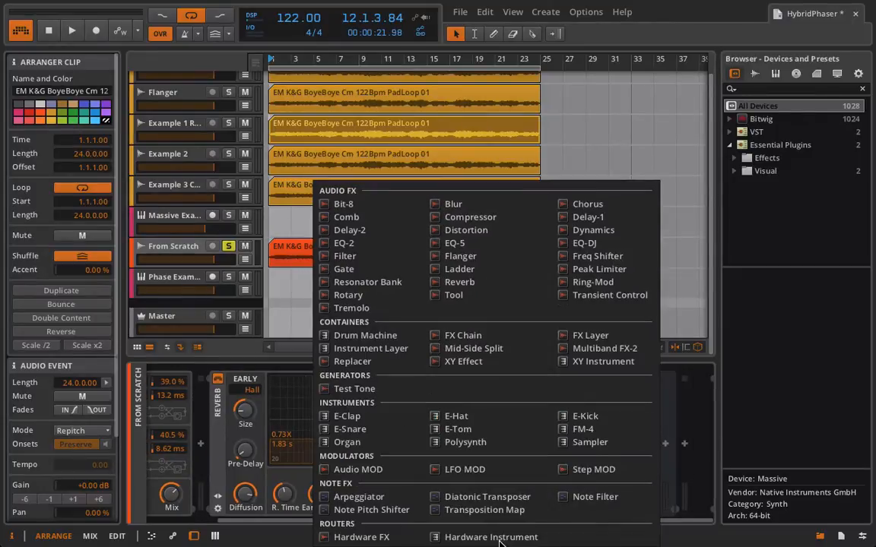
click(464, 469)
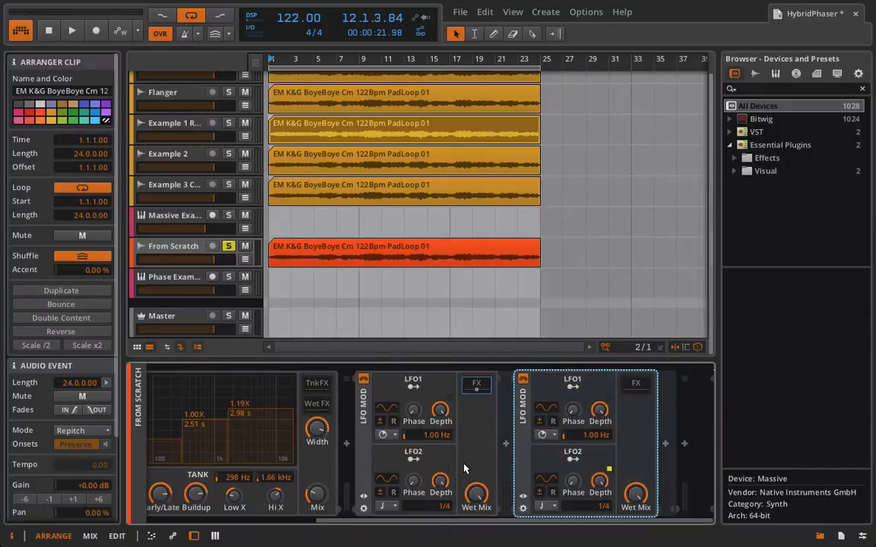
- Try a Chorus in the nested LFO MOD's FX chain and remove it again
click(665, 444)
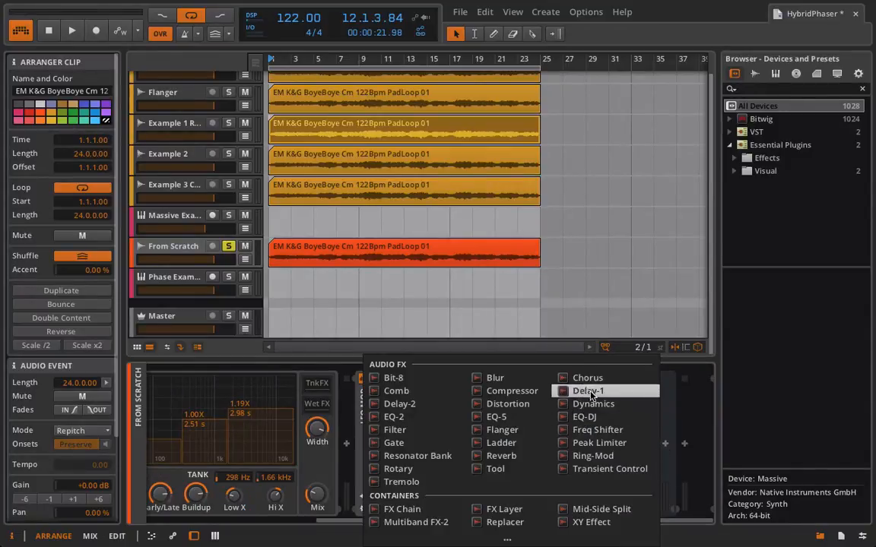
click(583, 322)
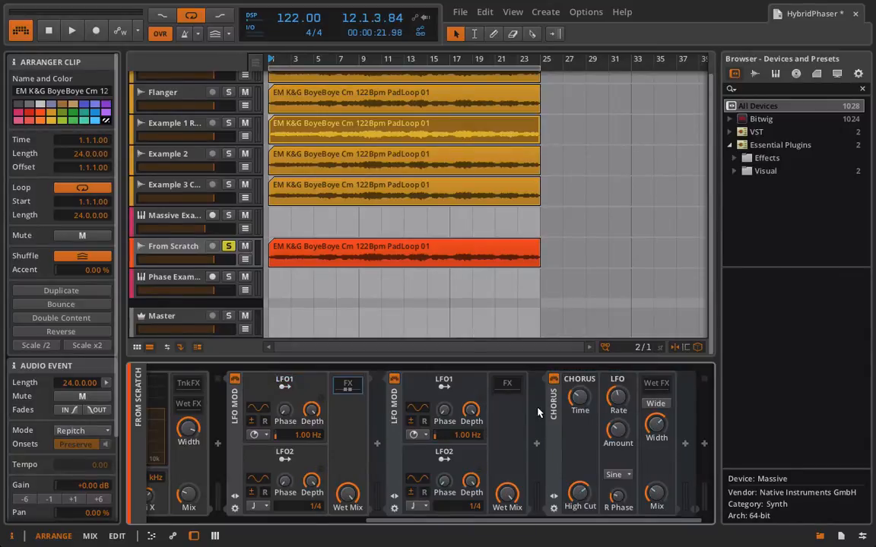
click(468, 387)
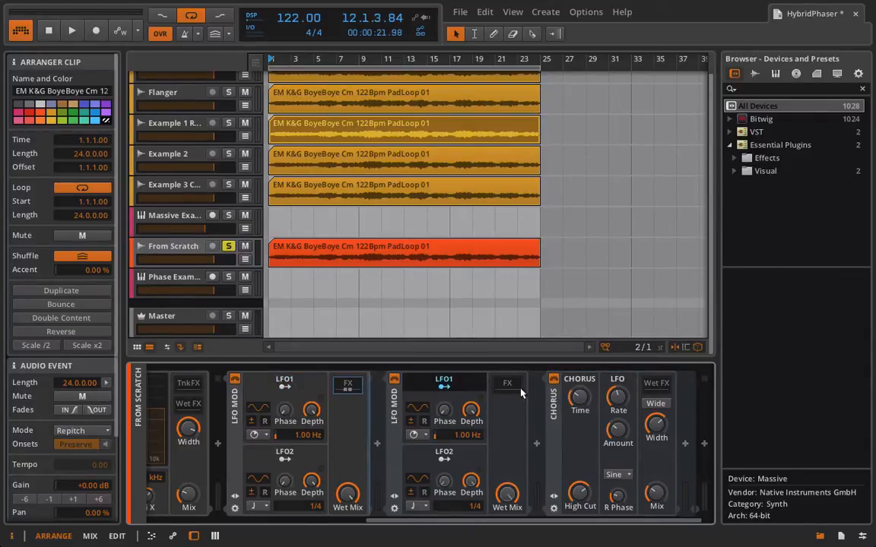
drag(557, 398, 508, 386)
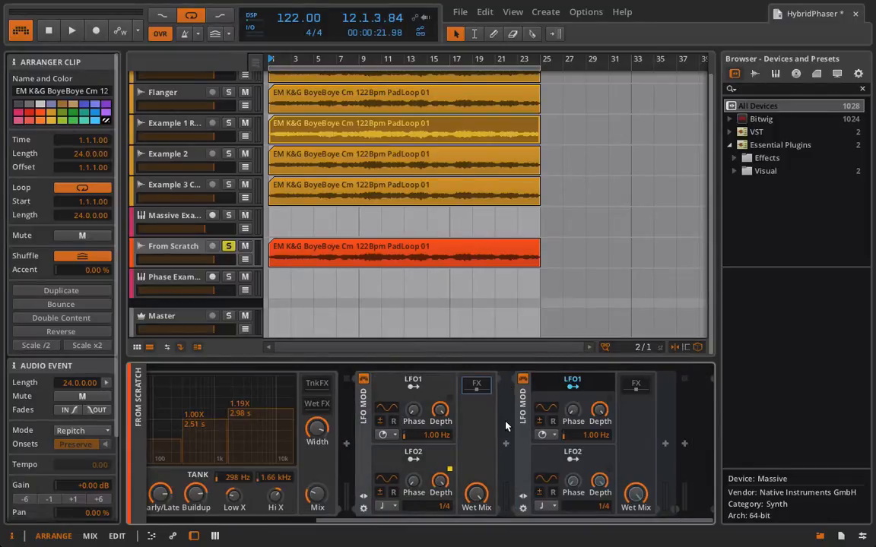
click(636, 386)
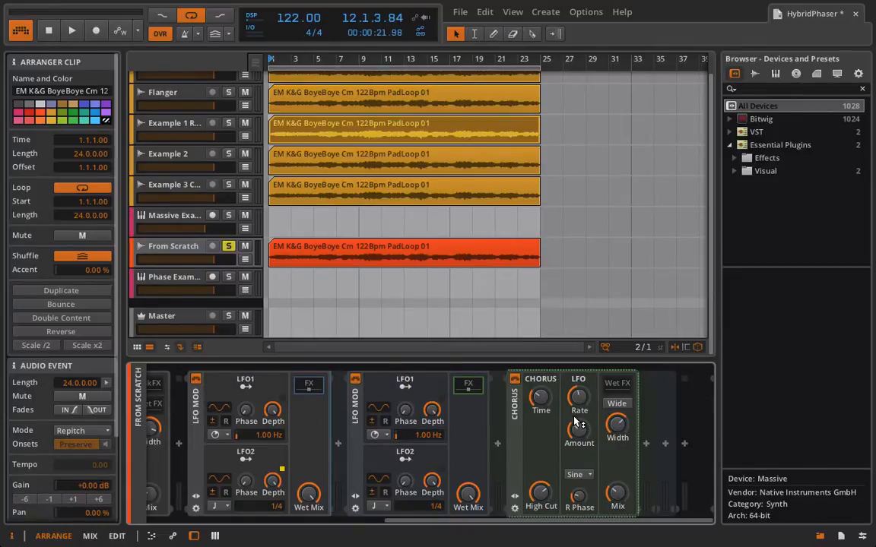
click(512, 406)
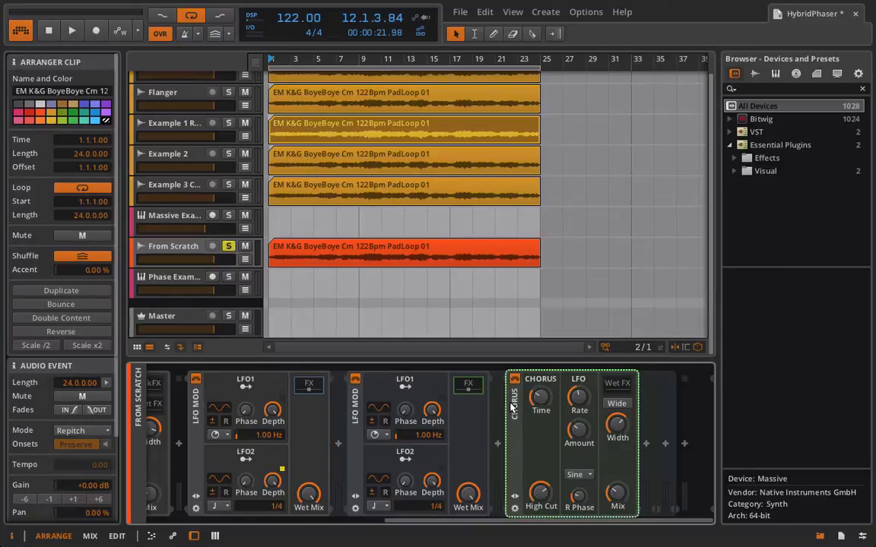
key(Delete)
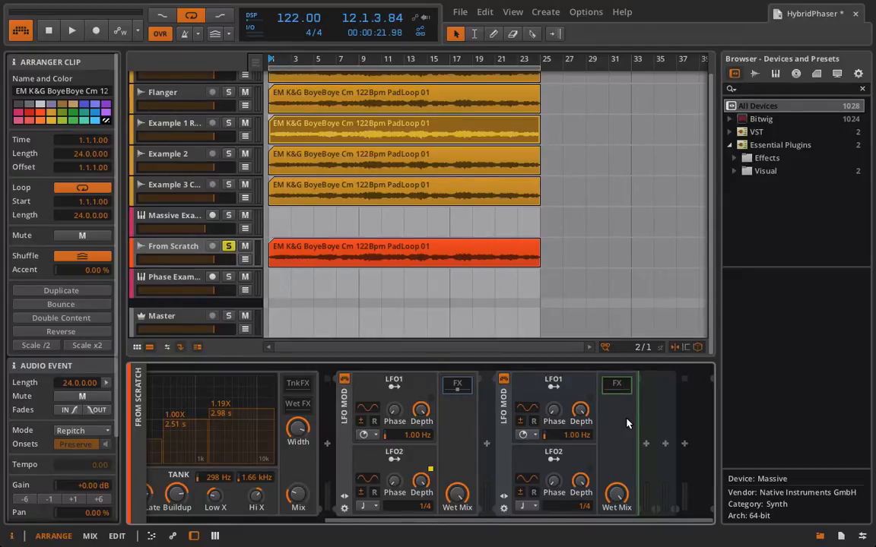
- Insert an FX Layer container in the nested LFO MOD's FX chain
click(621, 392)
click(637, 388)
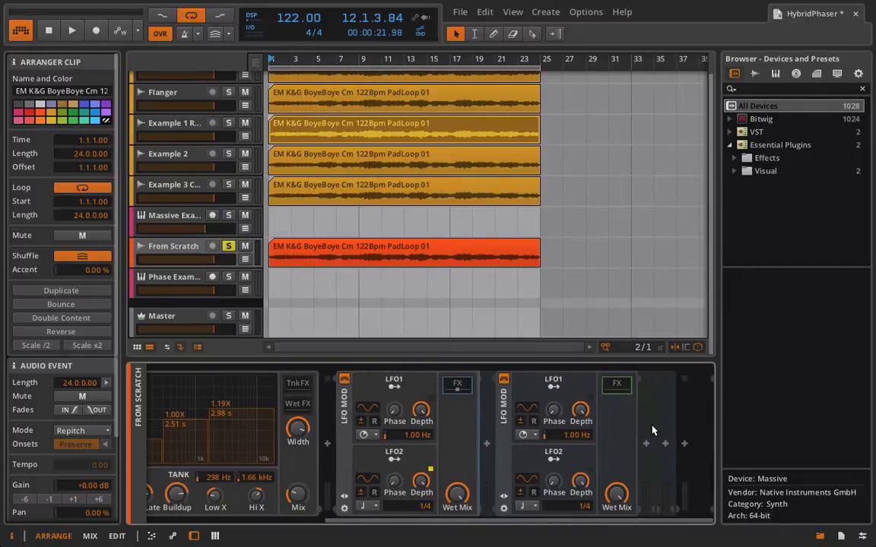
click(647, 446)
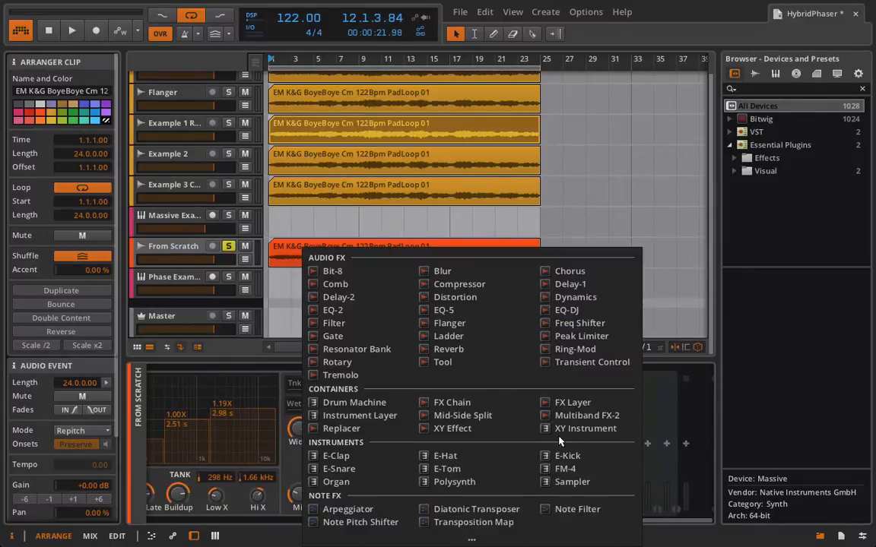
click(588, 402)
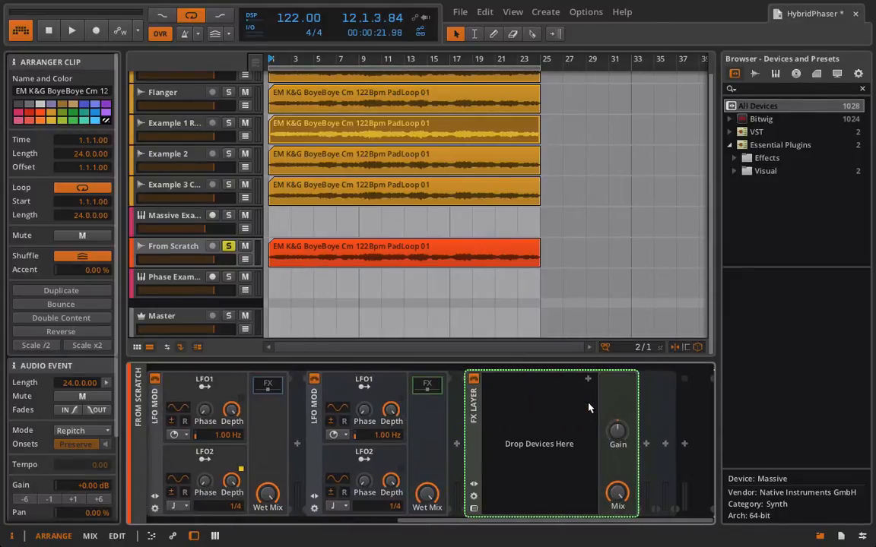
- Add two Tool devices as parallel layers of the FX Layer
click(589, 380)
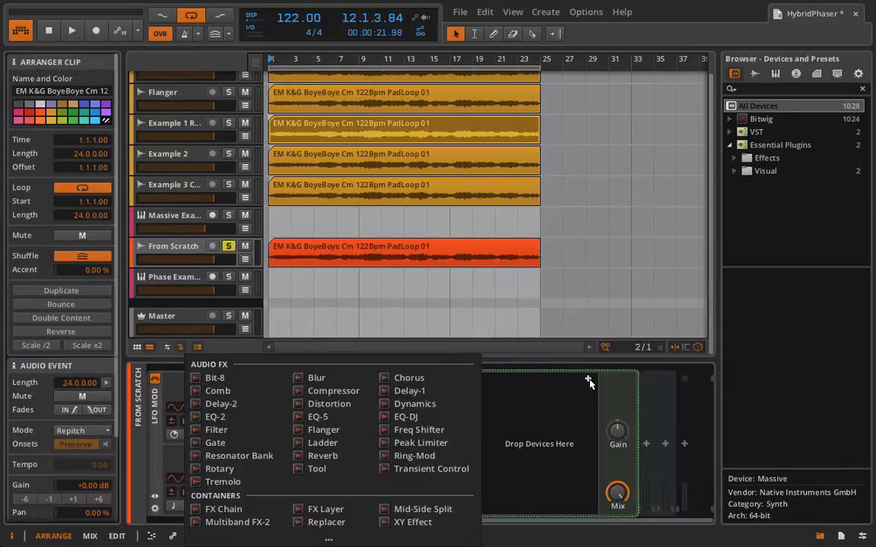
click(316, 469)
click(588, 409)
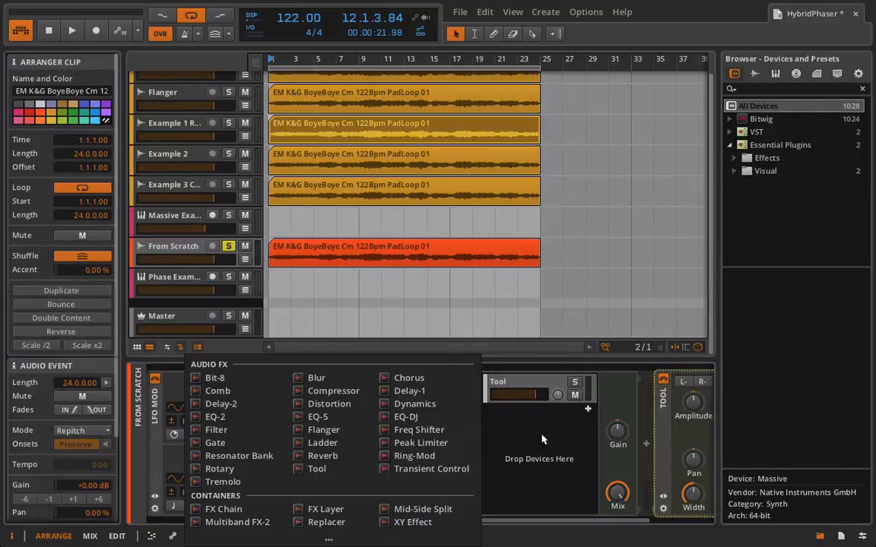
click(314, 469)
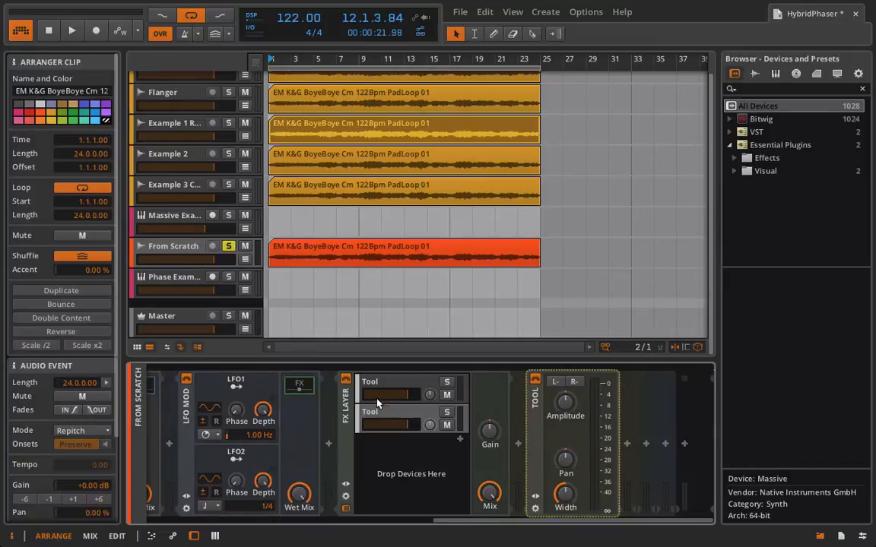
- Invert both channels (L- and R-) on the first layer's Tool and compare it with the second layer's Tool
click(556, 381)
click(573, 381)
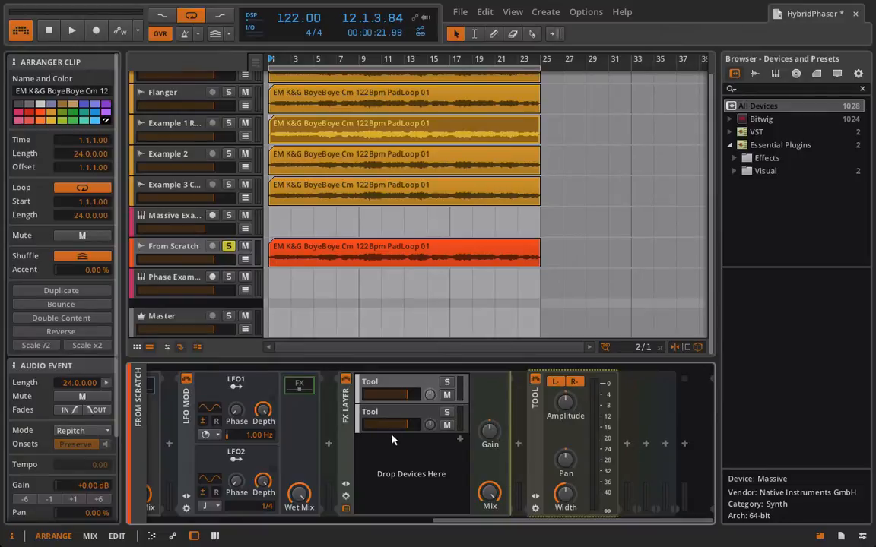
drag(563, 405, 562, 408)
click(394, 412)
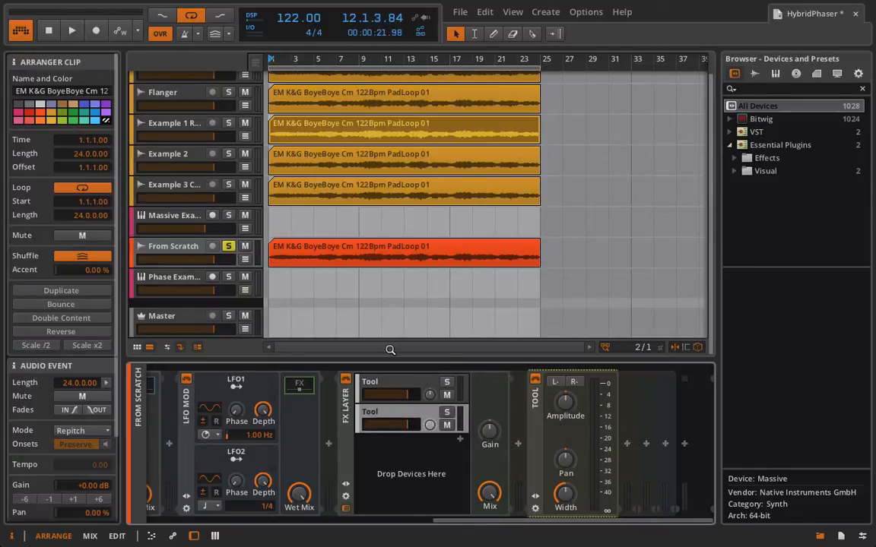
click(412, 384)
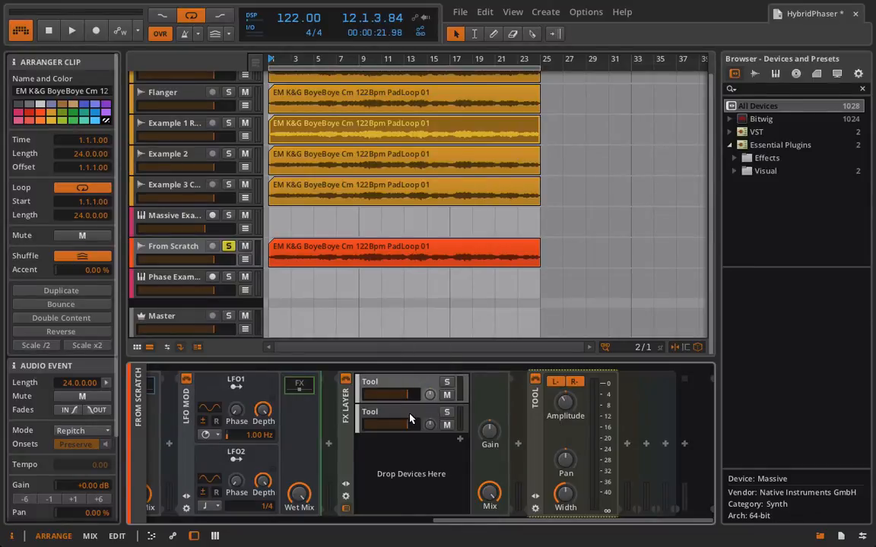
drag(567, 401, 564, 414)
click(414, 408)
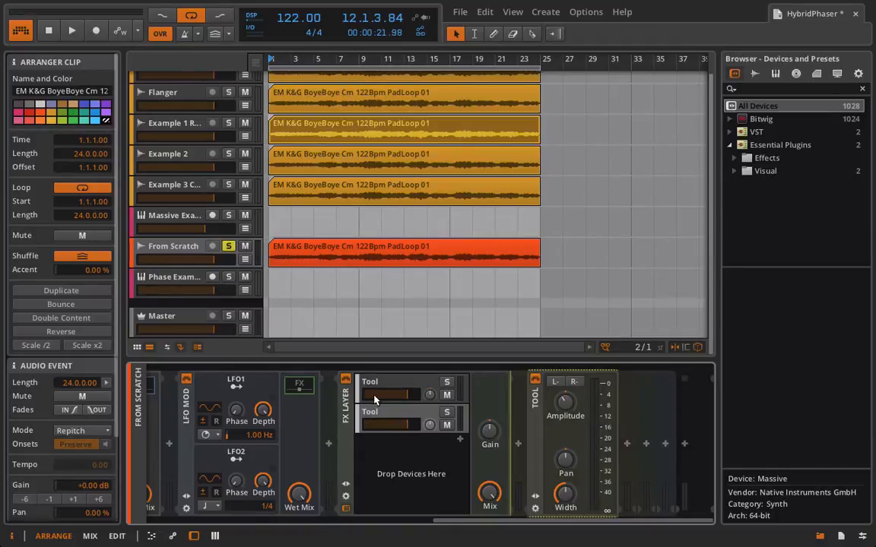
click(397, 385)
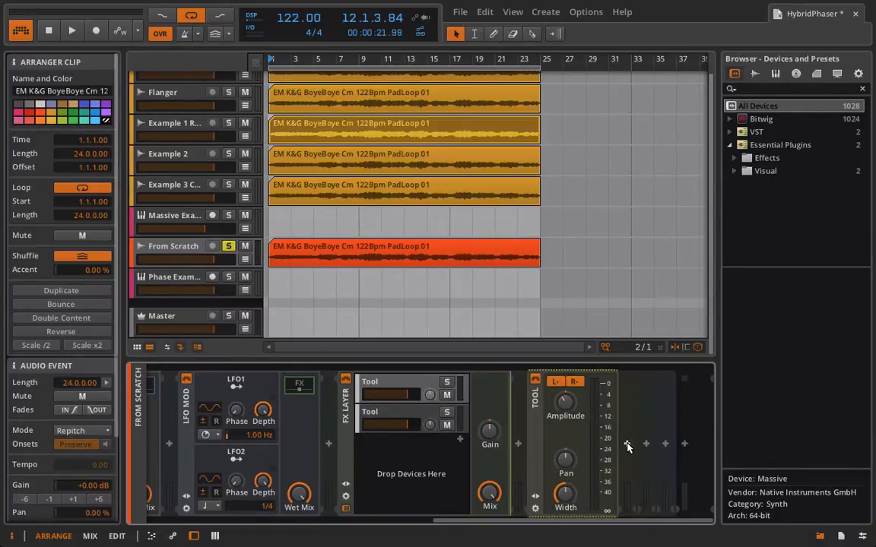
- Insert an EQ-5 after the Tool in each of the two layers
click(627, 445)
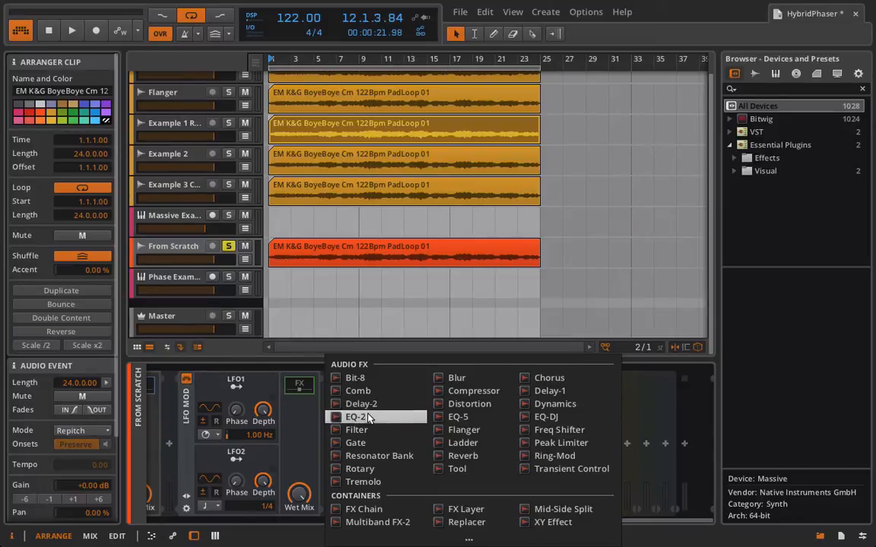
click(453, 419)
scroll(447, 421, right, 5)
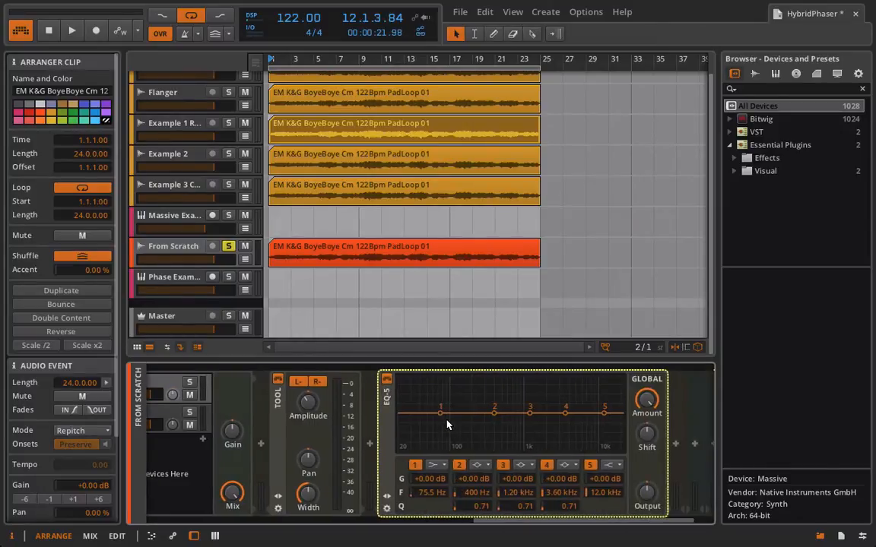
scroll(446, 421, left, 1)
click(205, 416)
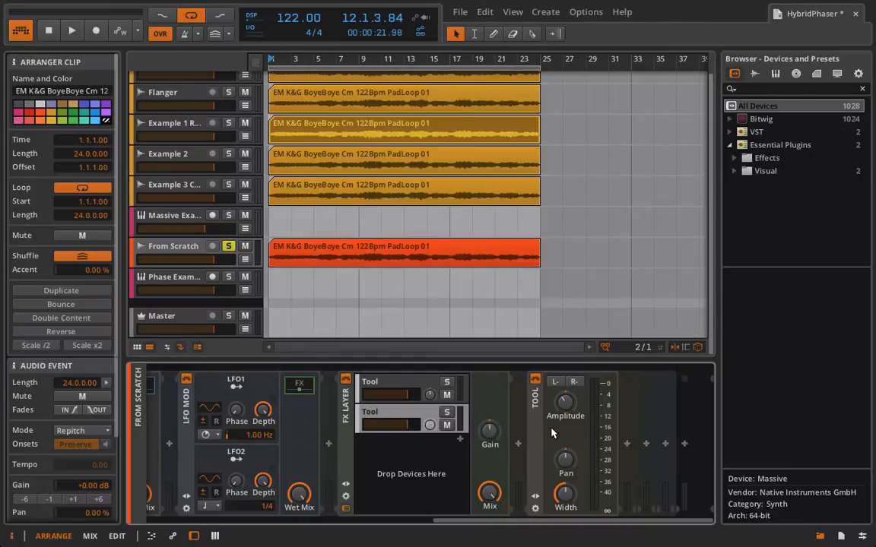
click(626, 444)
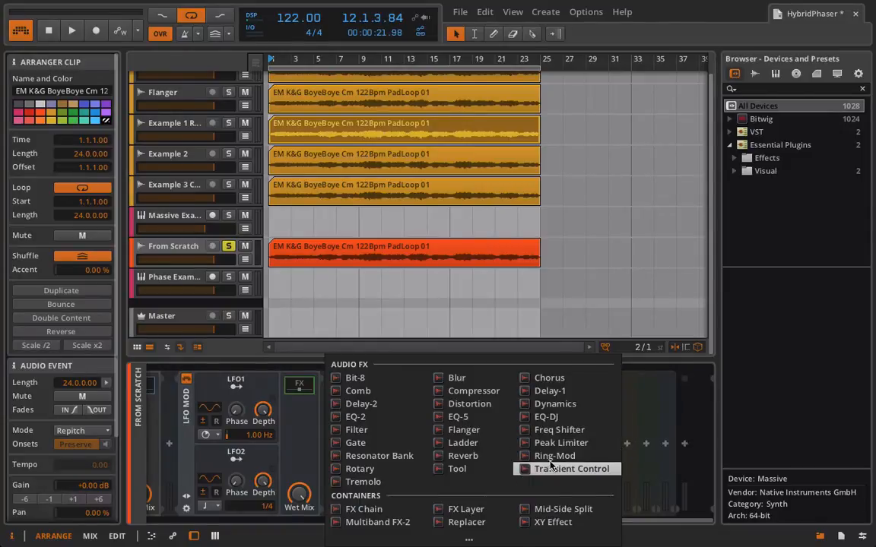
click(456, 418)
scroll(475, 428, right, 5)
scroll(433, 427, left, 2)
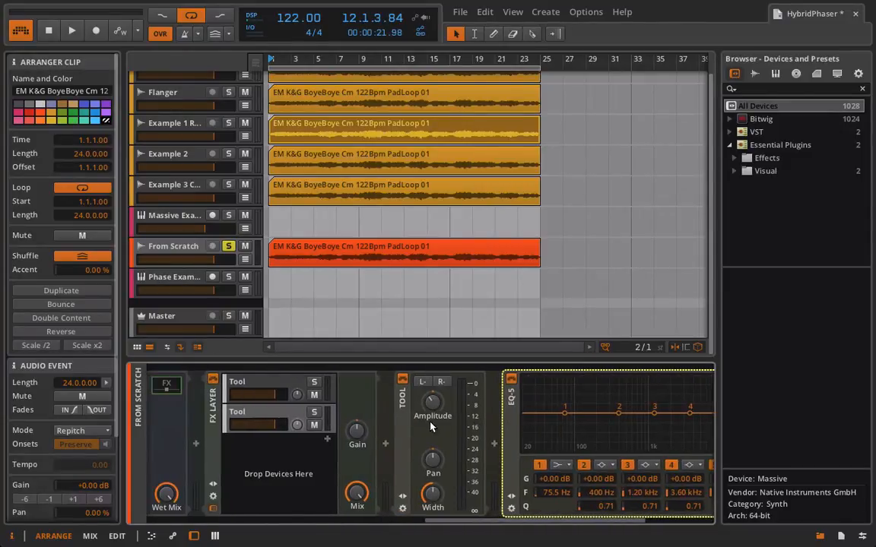
- Rename the first layer as LP PF and the second layer as HP
click(263, 382)
double_click(264, 382)
text(LP)
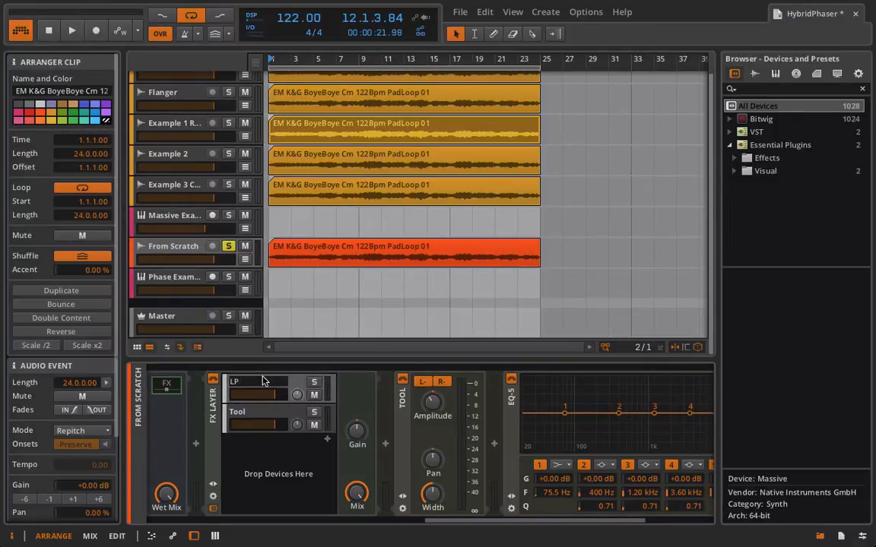
text( PF)
key(Return)
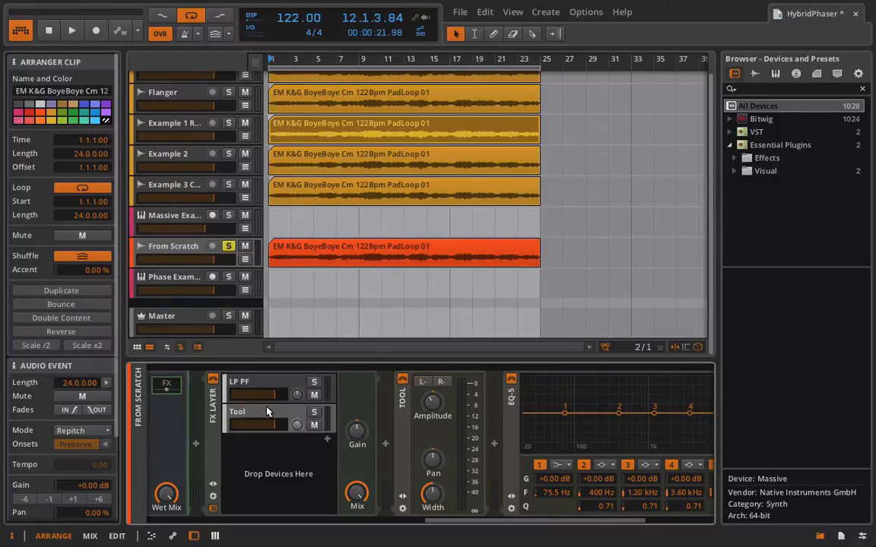
double_click(267, 411)
text(HP)
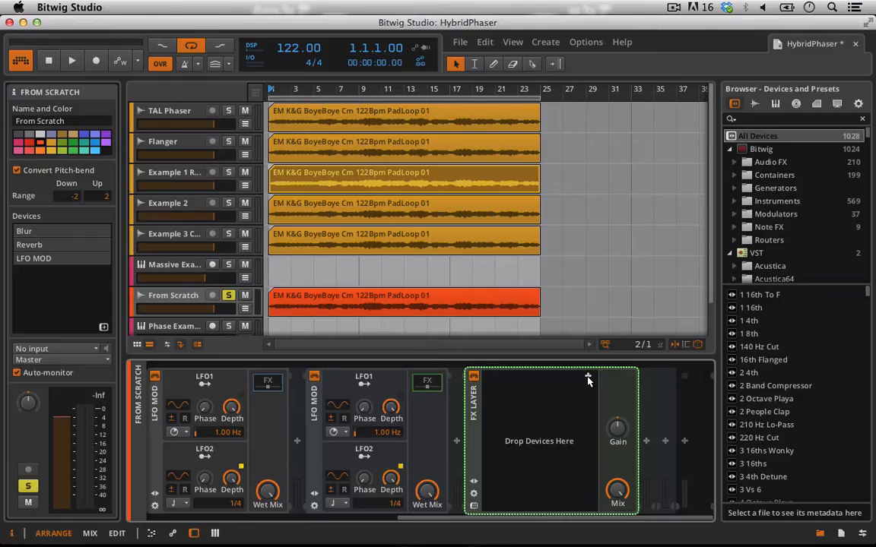
- Fill the empty FX Layer with two parallel layers, each holding a Tool device
click(588, 378)
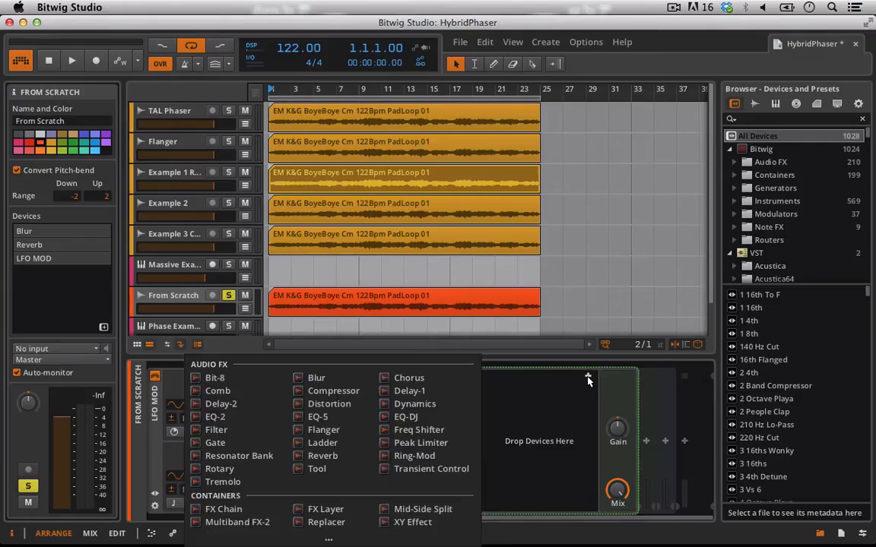
click(587, 379)
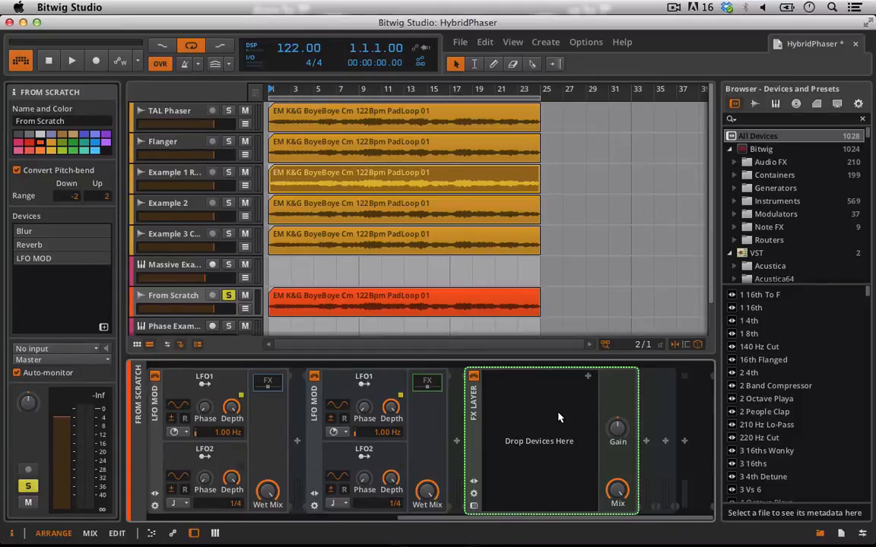
click(588, 376)
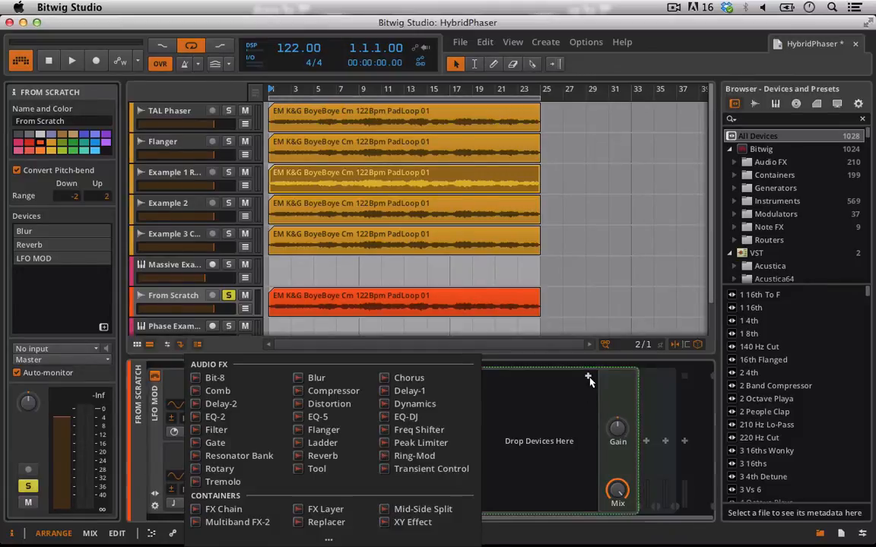
click(316, 469)
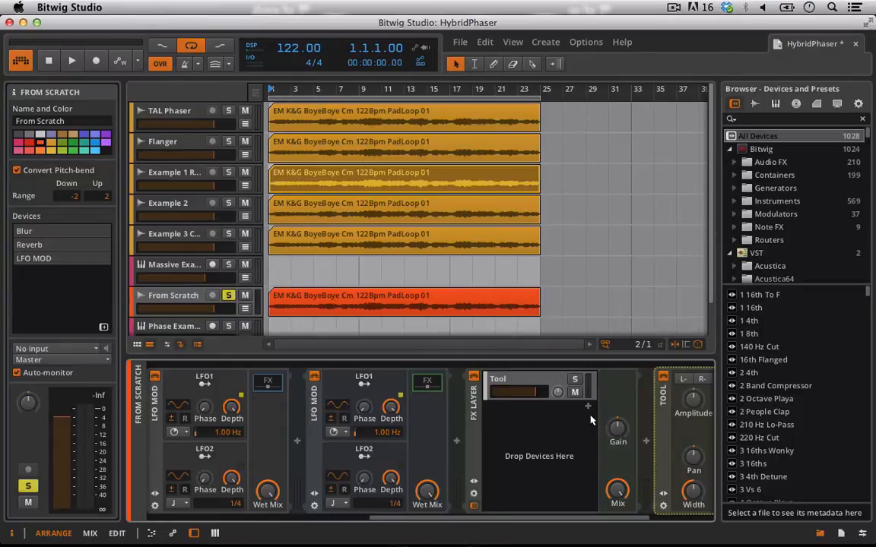
click(587, 407)
click(315, 469)
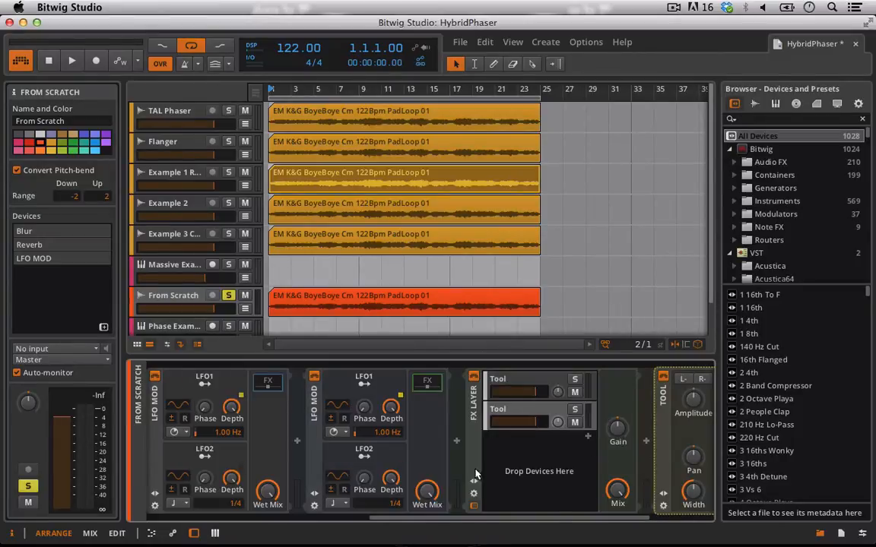
- Lower the Tool's amplitude in both layers of the FX Layer by a matching amount, to about -10 dB
drag(570, 400, 570, 424)
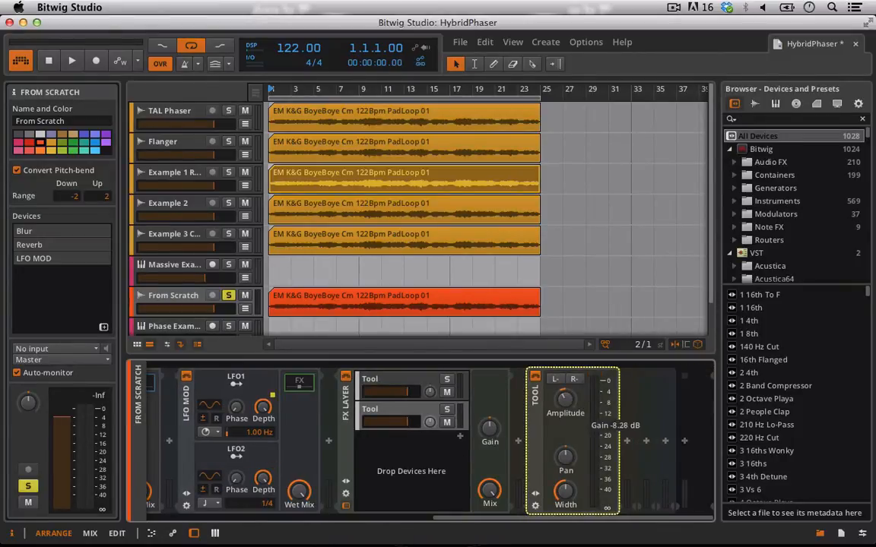
click(409, 382)
drag(565, 399, 565, 397)
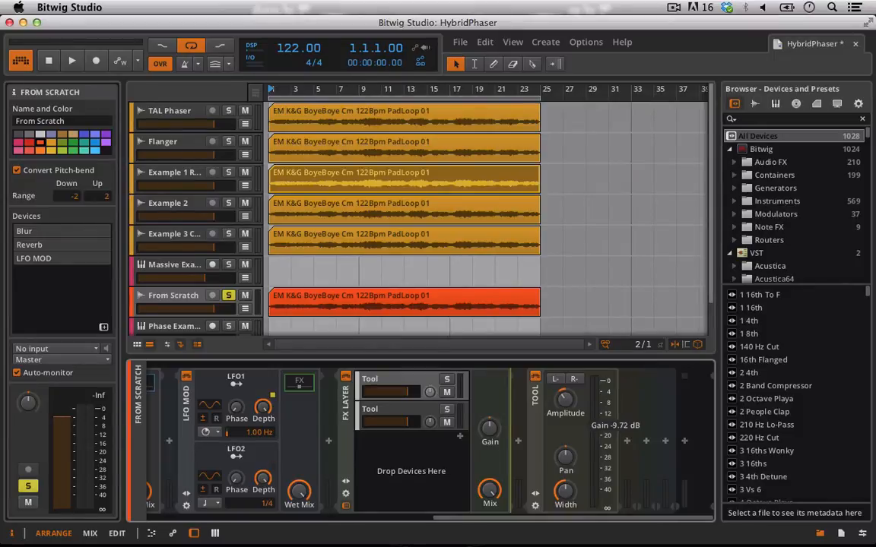
drag(565, 398, 565, 397)
drag(565, 401, 564, 400)
click(397, 416)
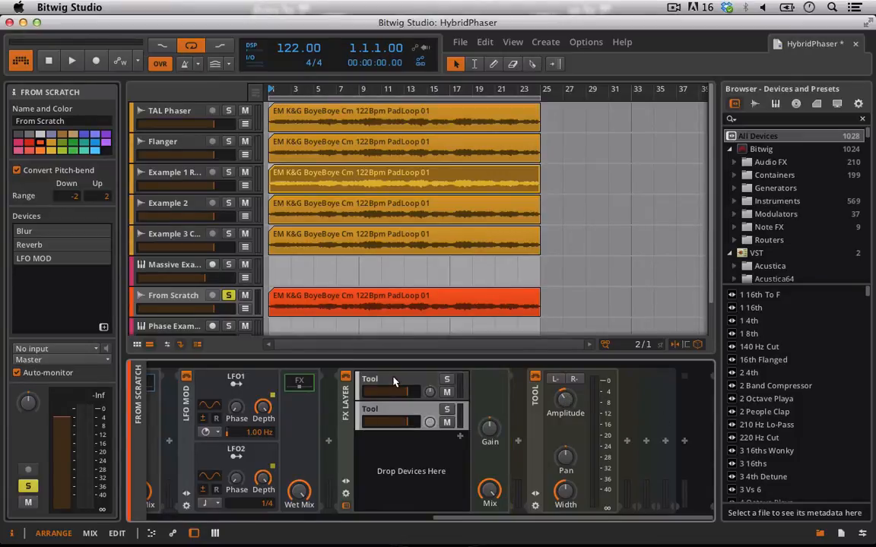
- Insert an EQ-5 after the first layer's Tool and set its band 5 to lowpass24 at 22.0 Hz
click(626, 441)
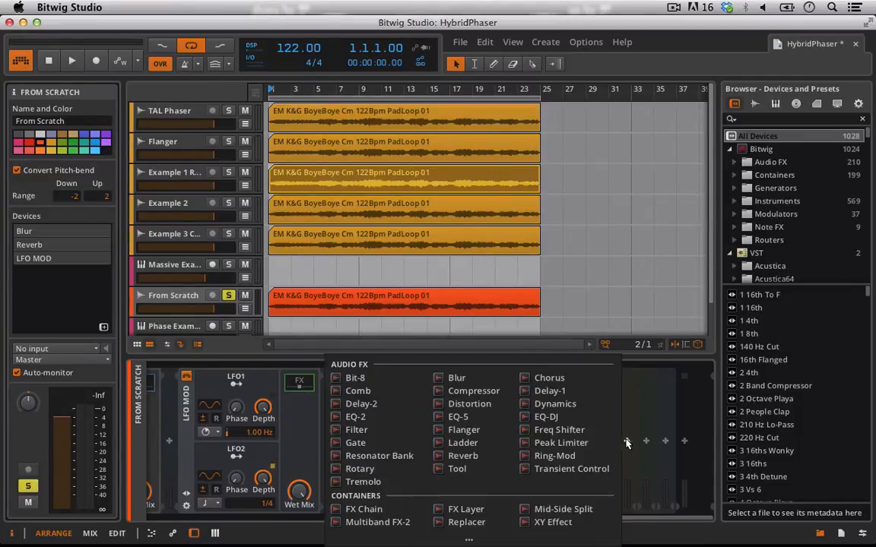
click(501, 419)
click(569, 463)
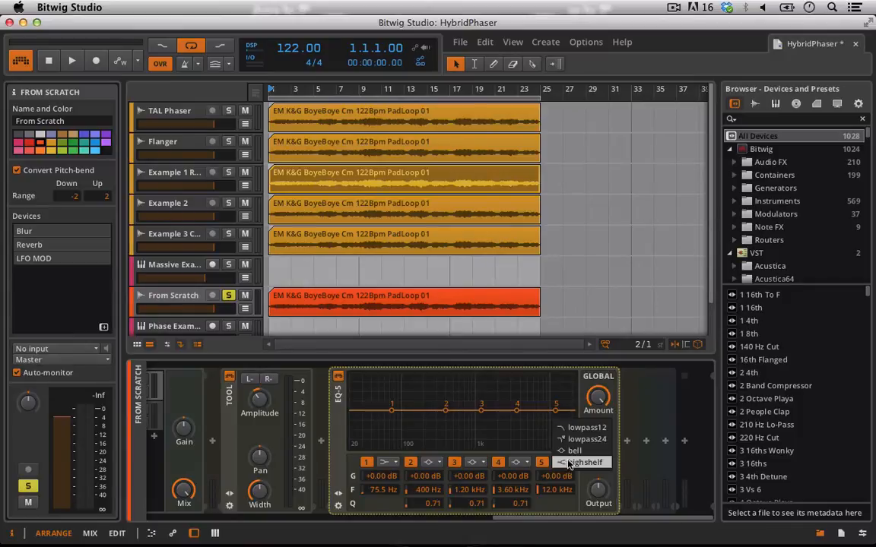
click(585, 439)
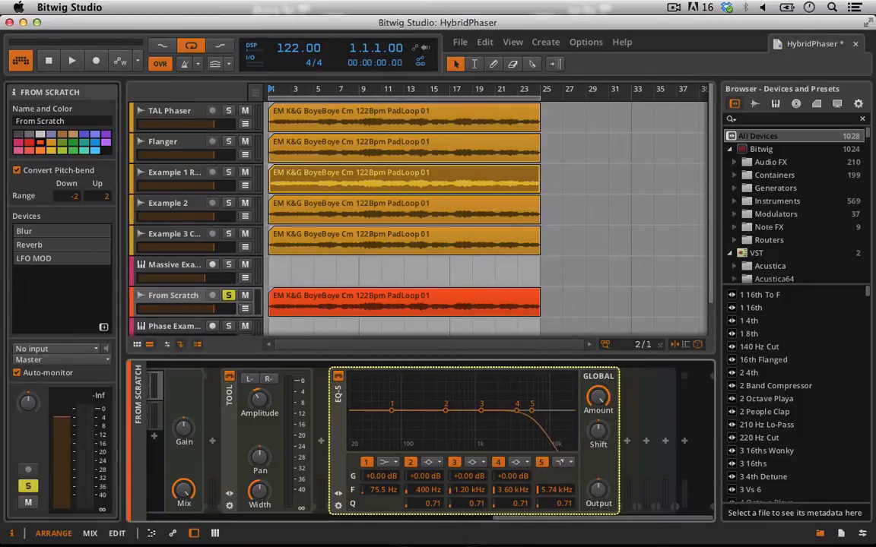
drag(558, 493, 557, 544)
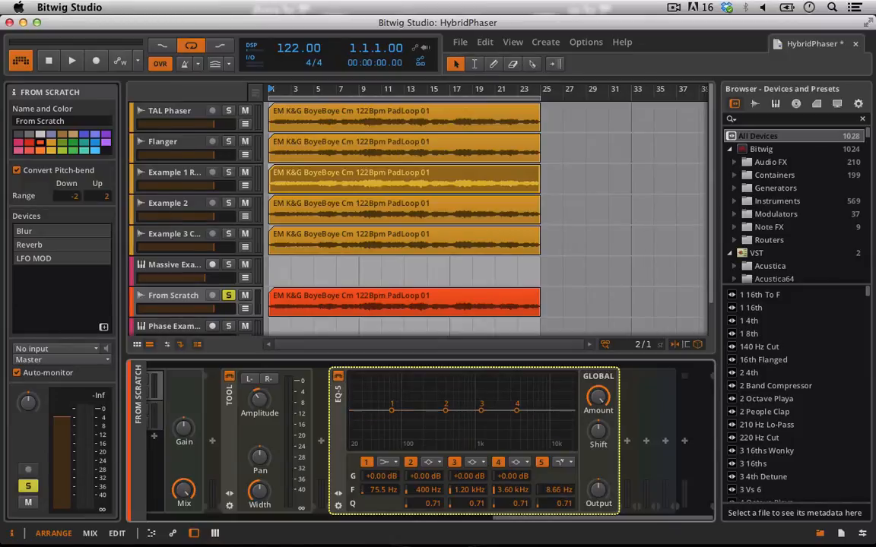
drag(557, 490, 557, 485)
- Rename the first layer as LP PF and invert both channels (L- and R-) on its Tool
scroll(662, 492, left, 4)
scroll(662, 491, right, 4)
scroll(662, 492, left, 3)
scroll(662, 492, left, 1)
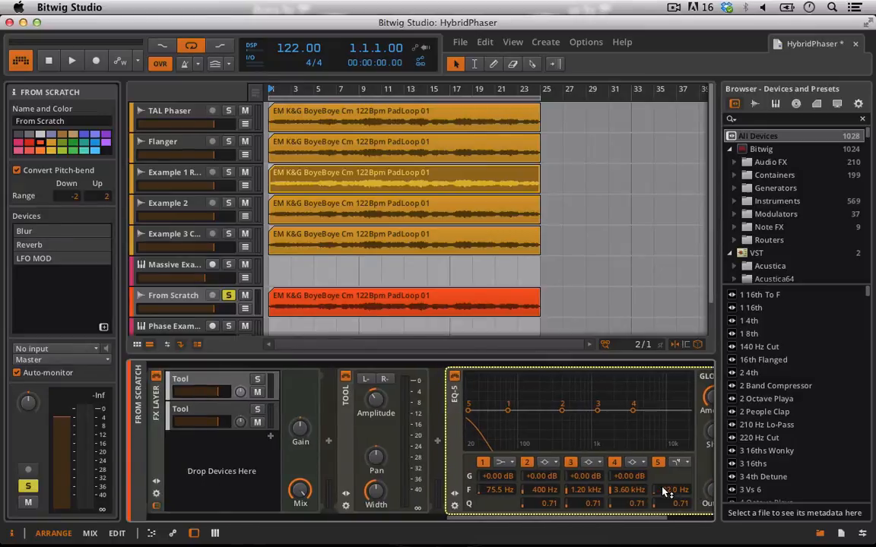
double_click(211, 379)
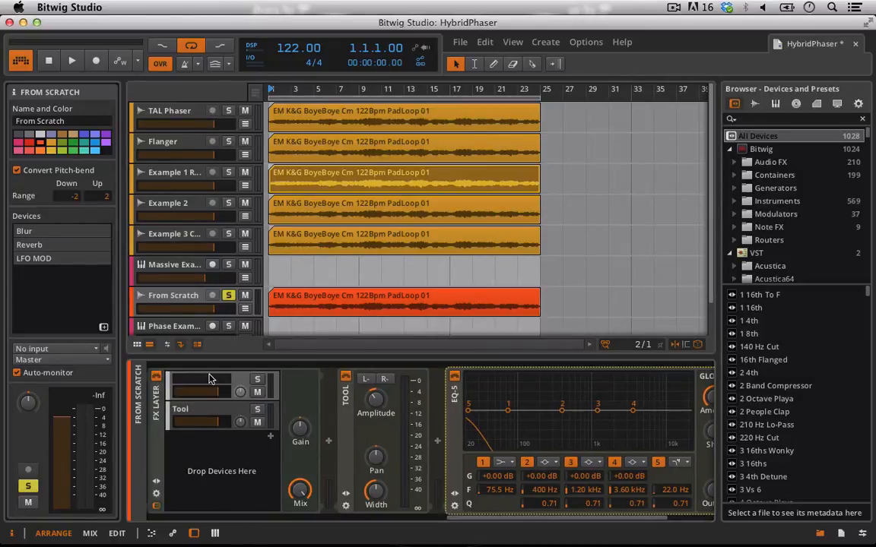
text(LP PF)
click(368, 378)
click(391, 378)
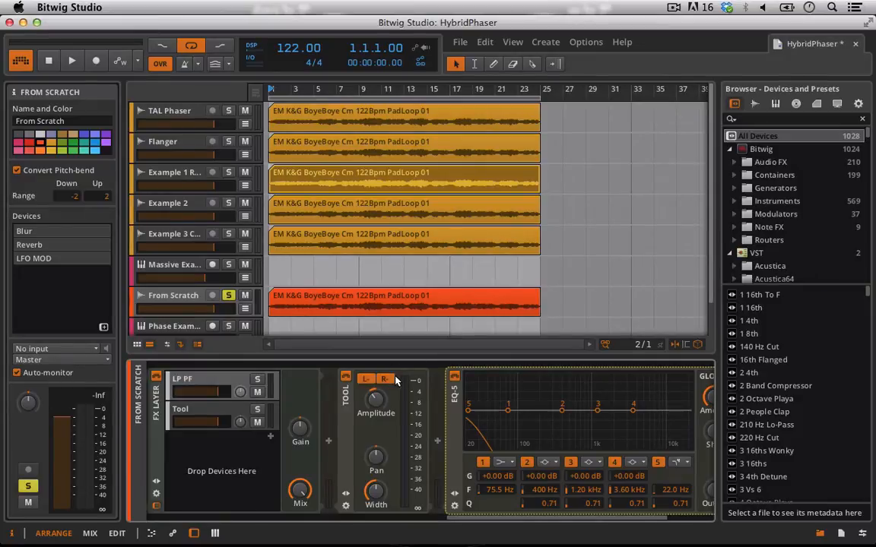
- Insert an EQ-5 after the second layer's Tool and change its band 1 to highpass24
scroll(225, 415, left, 3)
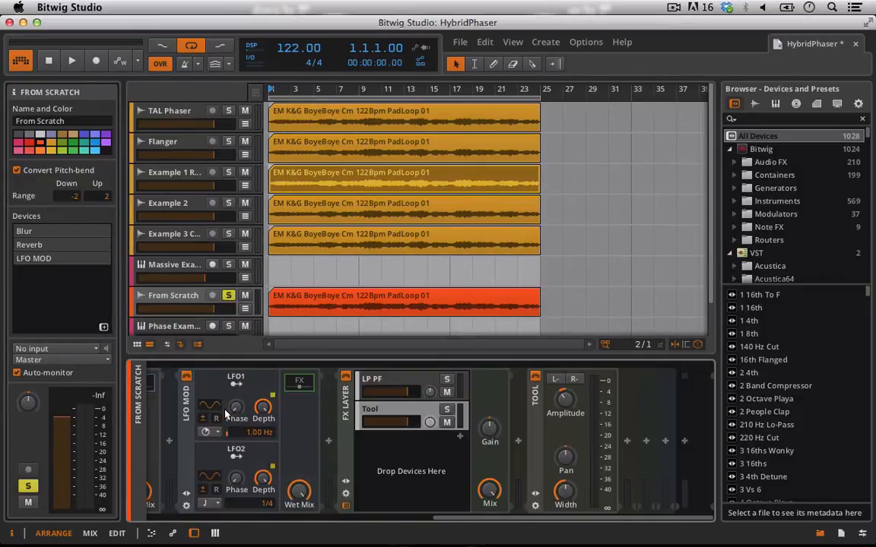
click(627, 440)
key(Escape)
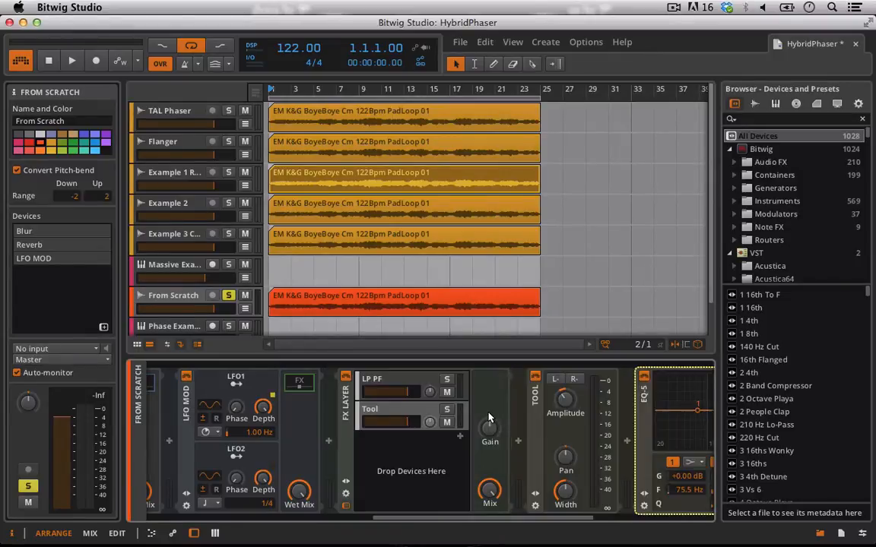
scroll(489, 414, right, 5)
click(490, 470)
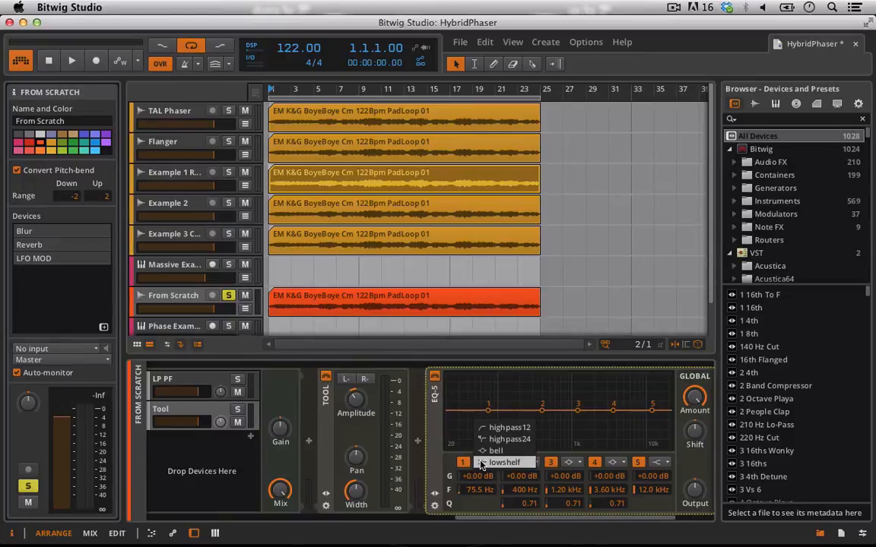
click(489, 486)
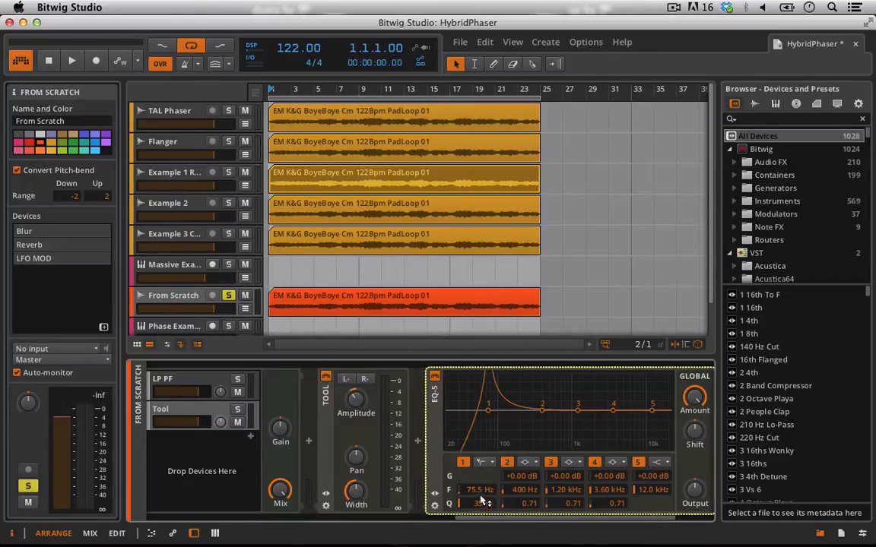
- Set the high-pass band's Q to 0.71 and its frequency to 22.0 Hz, and compare it with the LP PF layer's EQ-5
double_click(478, 505)
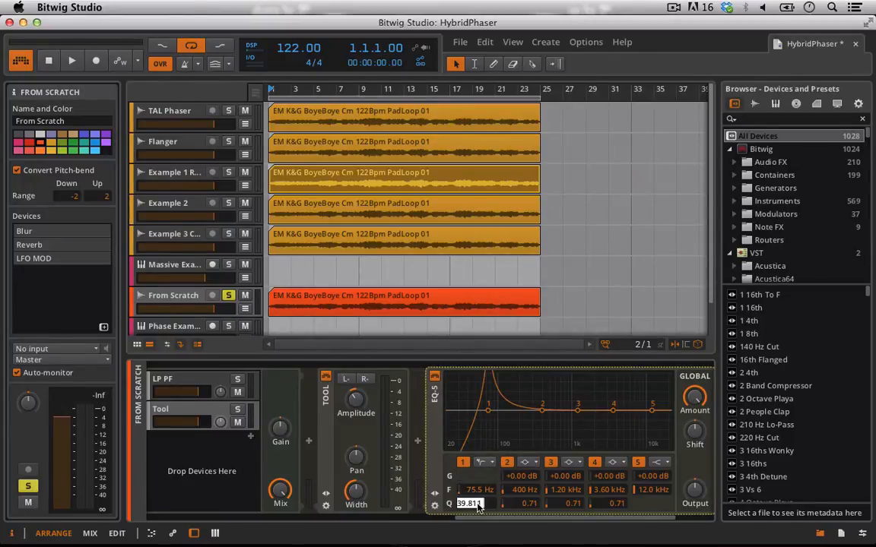
key(BackSpace)
text(.71)
key(Return)
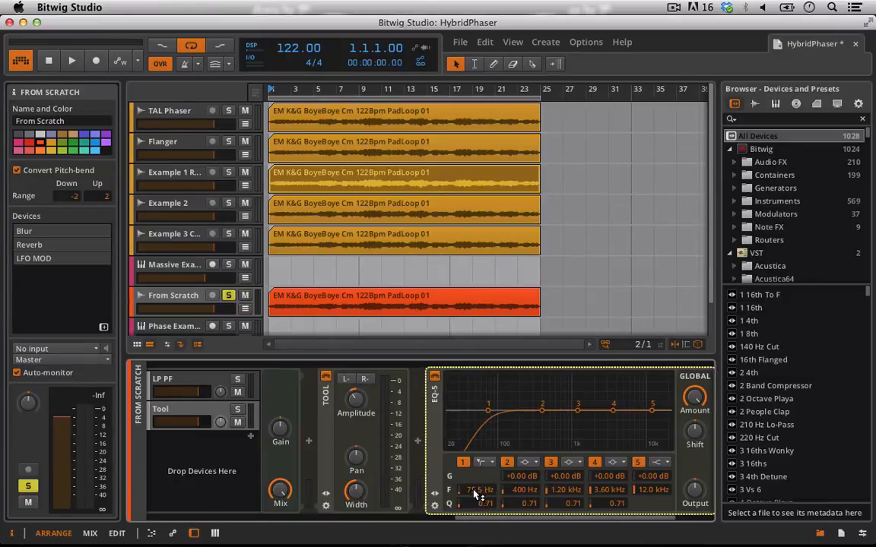
drag(476, 491, 476, 526)
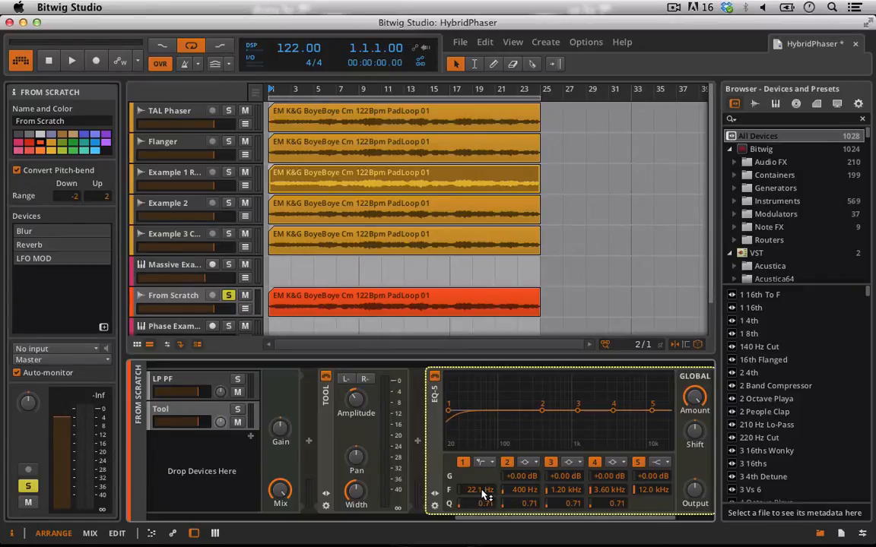
drag(475, 495, 478, 495)
click(183, 386)
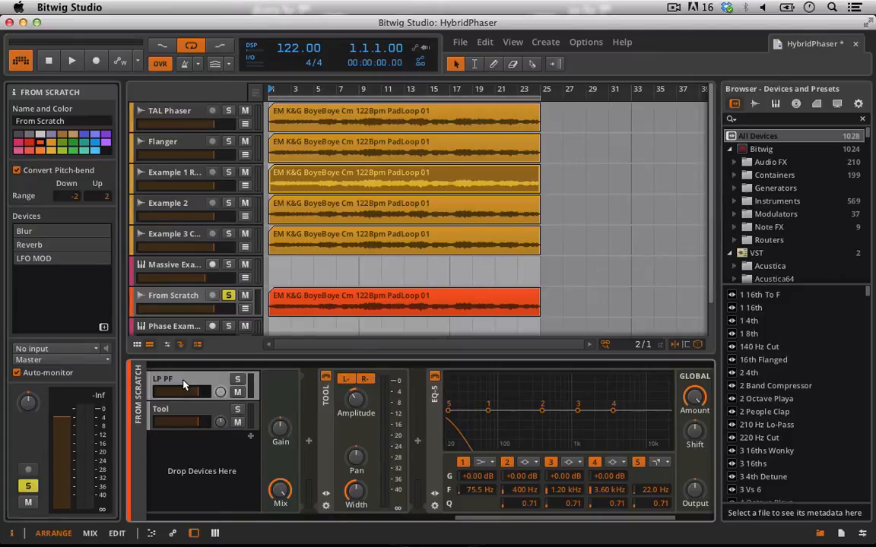
- Show the FX Layer's macros and map the first one to the second layer's high-pass frequency with an amount of +100
scroll(278, 458, left, 5)
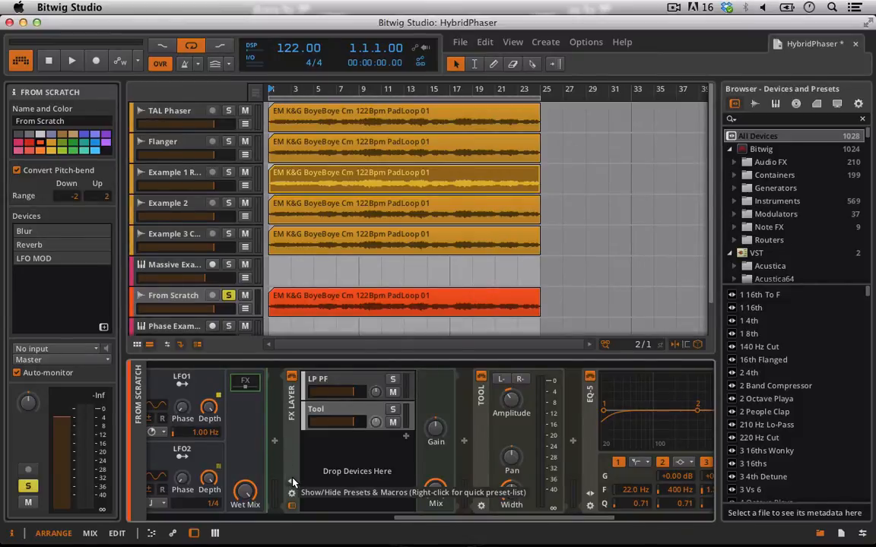
click(292, 482)
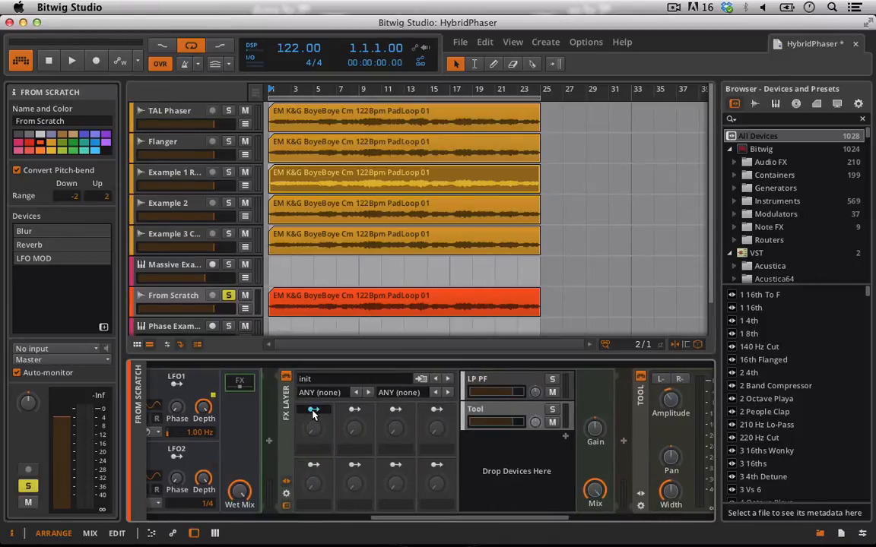
scroll(440, 418, right, 5)
click(544, 492)
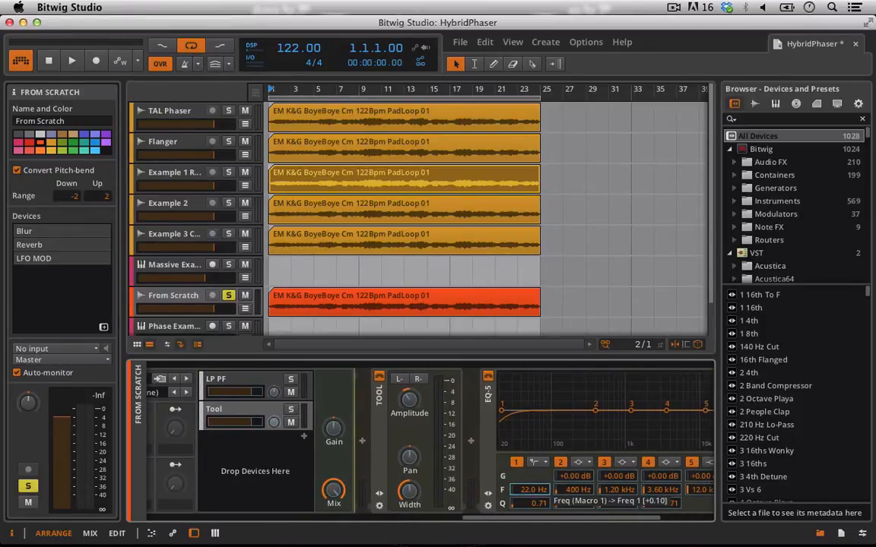
drag(544, 493, 544, 440)
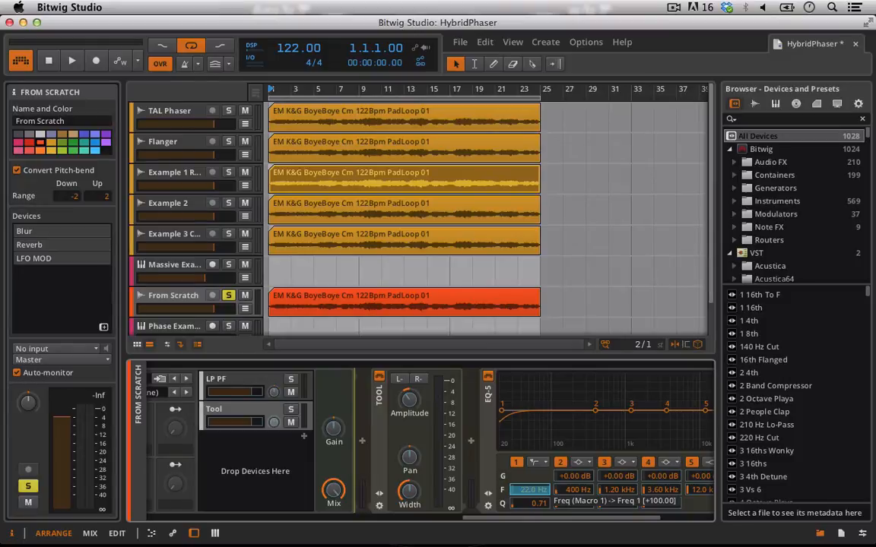
drag(544, 440, 544, 441)
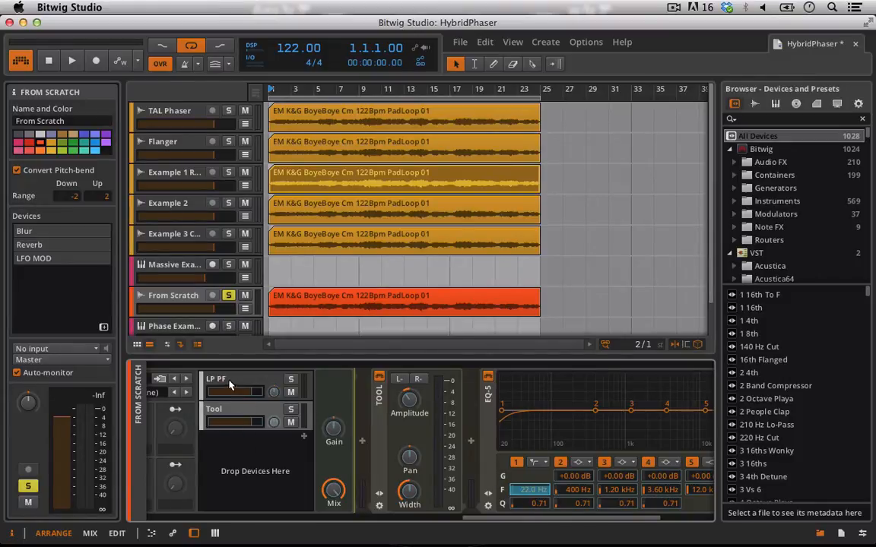
- Map the same macro to the band 5 low-pass frequency of the LP PF layer's EQ-5
click(229, 382)
scroll(377, 440, right, 4)
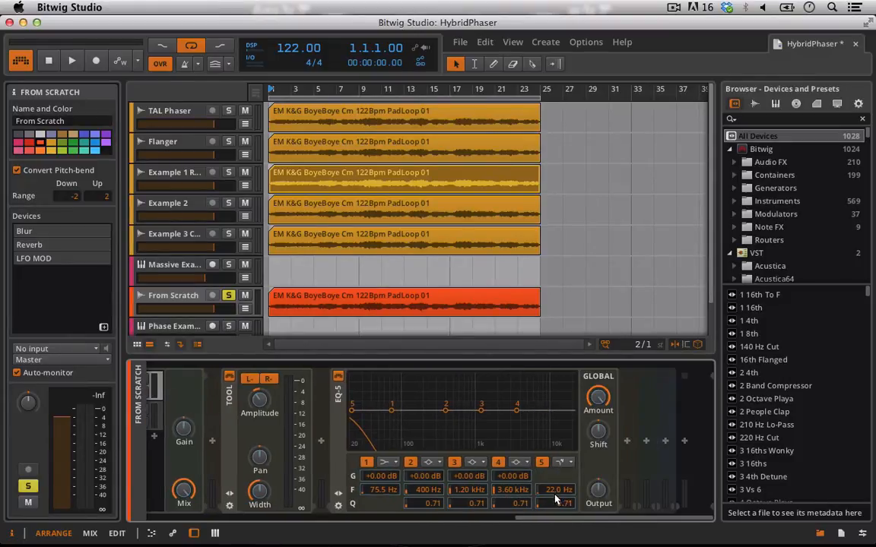
drag(553, 494, 554, 493)
scroll(556, 490, left, 8)
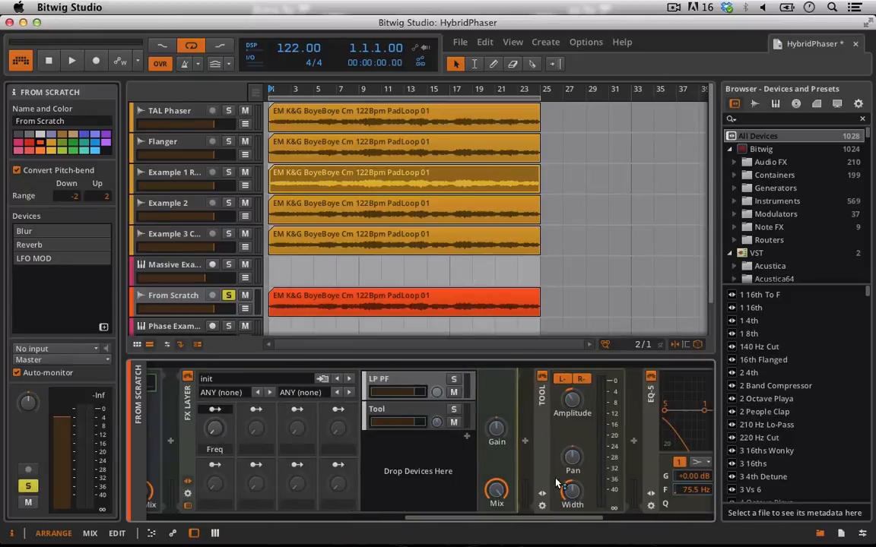
- Hide the browser and collapse the LP PF layer's Tool so the Freq macro and the whole EQ-5 fit in view
scroll(228, 426, right, 3)
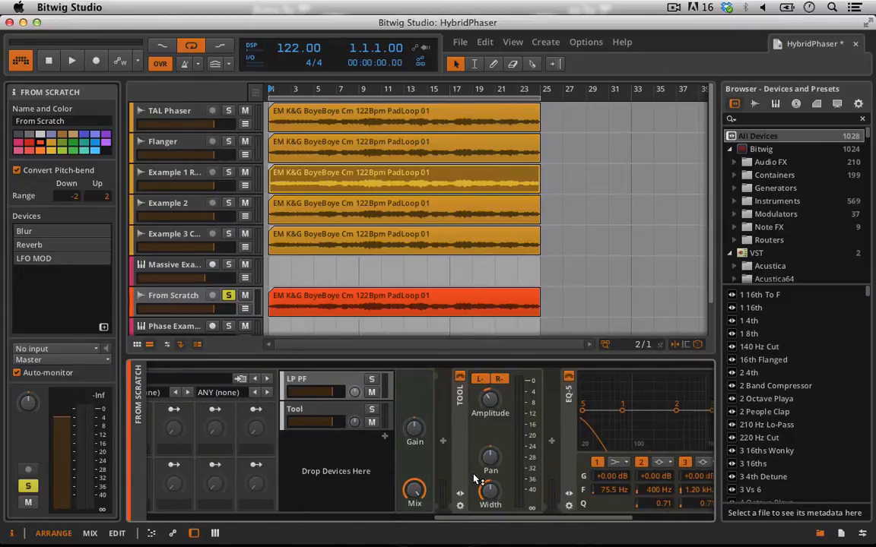
scroll(190, 454, left, 5)
scroll(190, 454, right, 5)
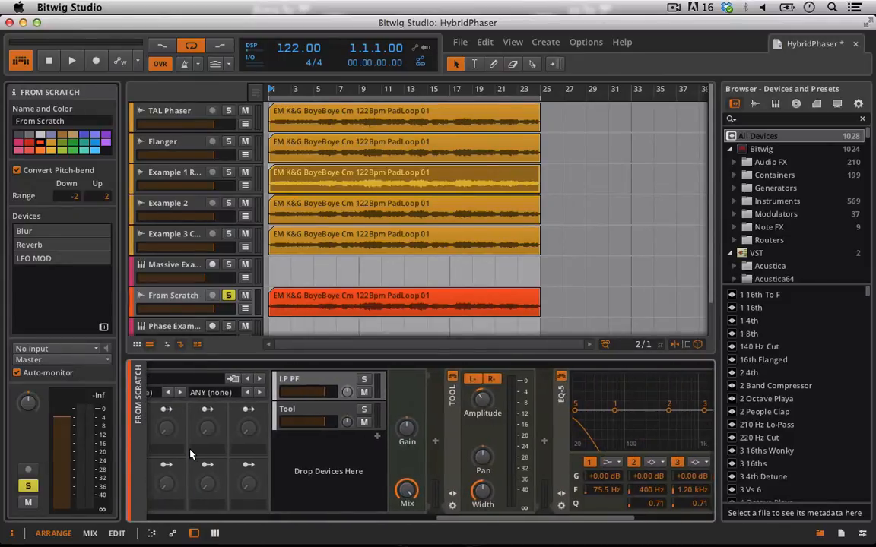
scroll(190, 454, left, 3)
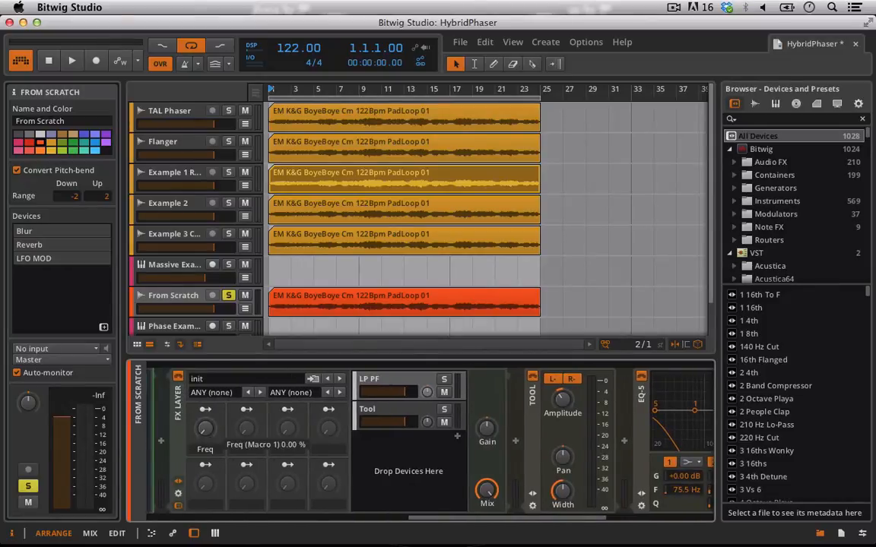
mouse_move(205, 432)
mouse_down()
mouse_move(205, 486)
mouse_move(206, 433)
mouse_up()
key(b)
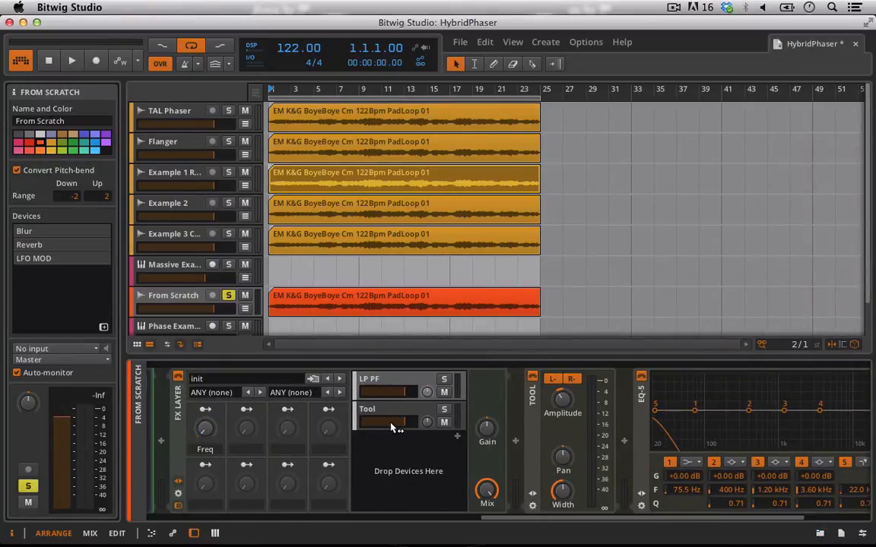
double_click(536, 426)
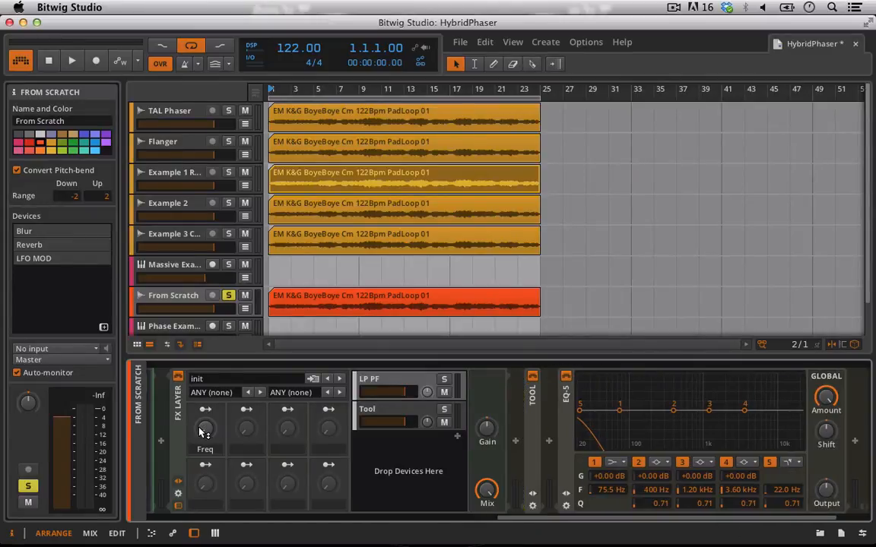
- Sweep the Freq macro for each layer in turn to check the movement of the low-pass and high-pass curves
drag(202, 431, 204, 377)
click(369, 410)
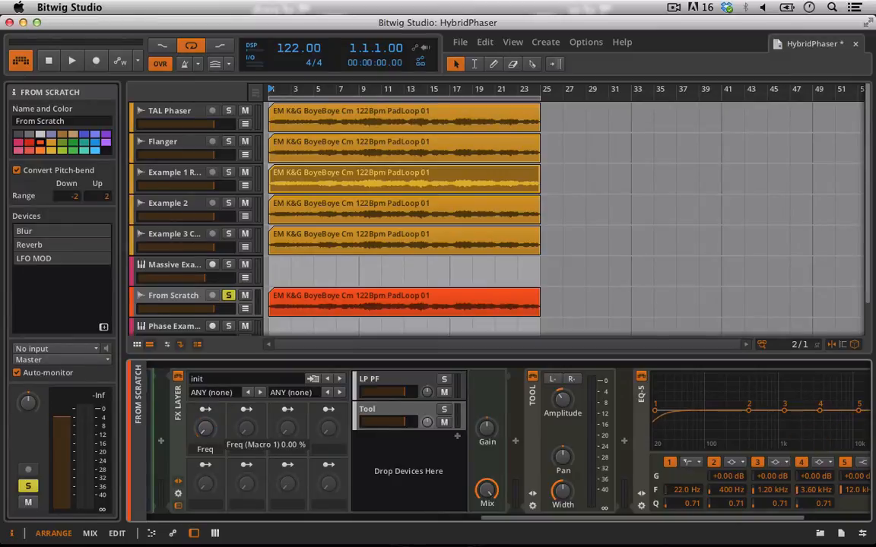
drag(205, 428, 205, 486)
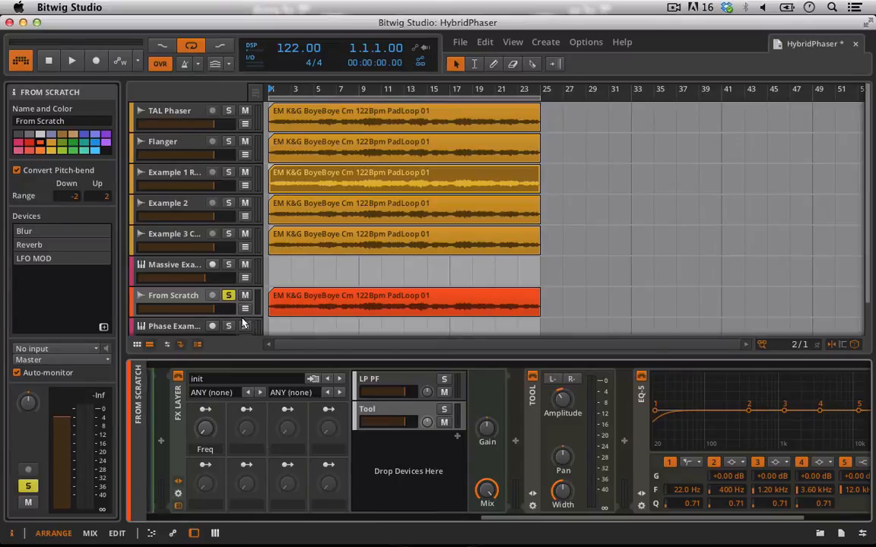
- Play the From Scratch track while raising the Freq macro to hear both filters sweep, and stop playback
key(space)
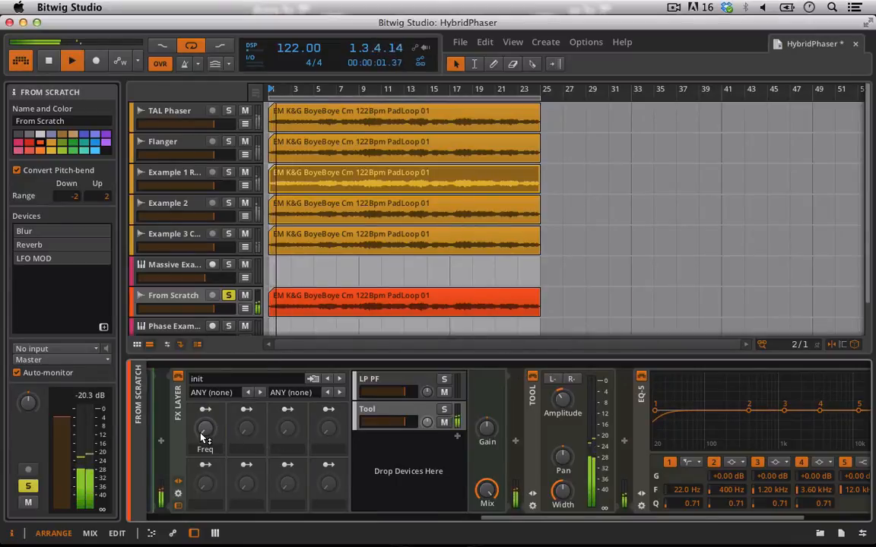
drag(205, 487, 205, 447)
key(space)
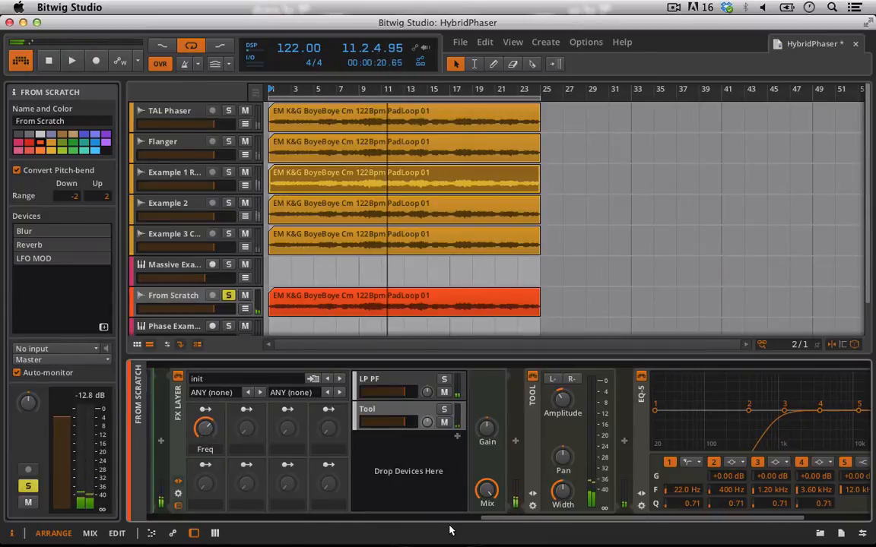
scroll(487, 502, right, 2)
scroll(485, 503, right, 2)
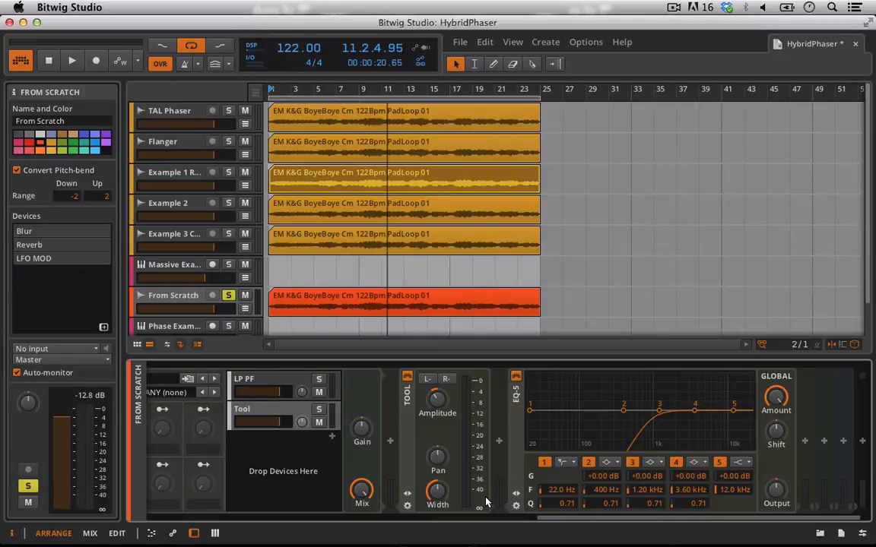
- Add another layer containing a Tool device to the FX Layer, below the existing Tool layer
scroll(376, 447, left, 3)
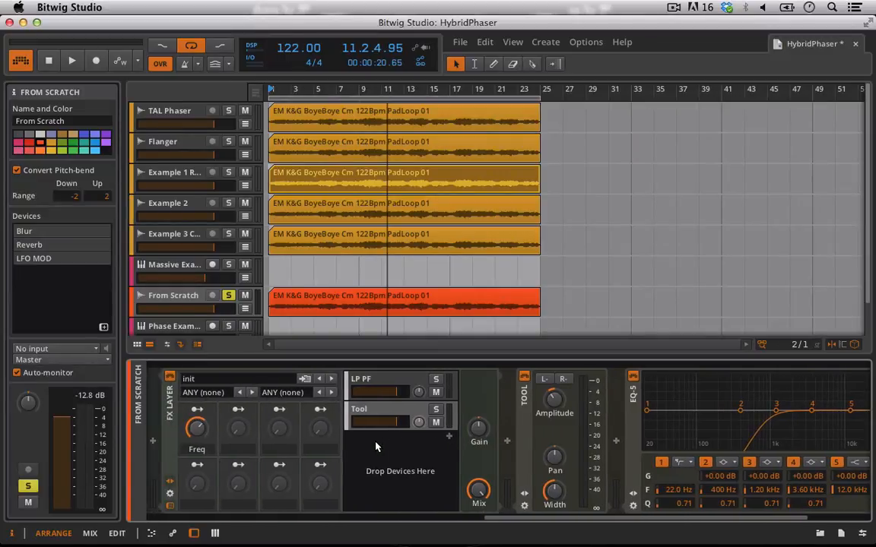
scroll(375, 447, left, 2)
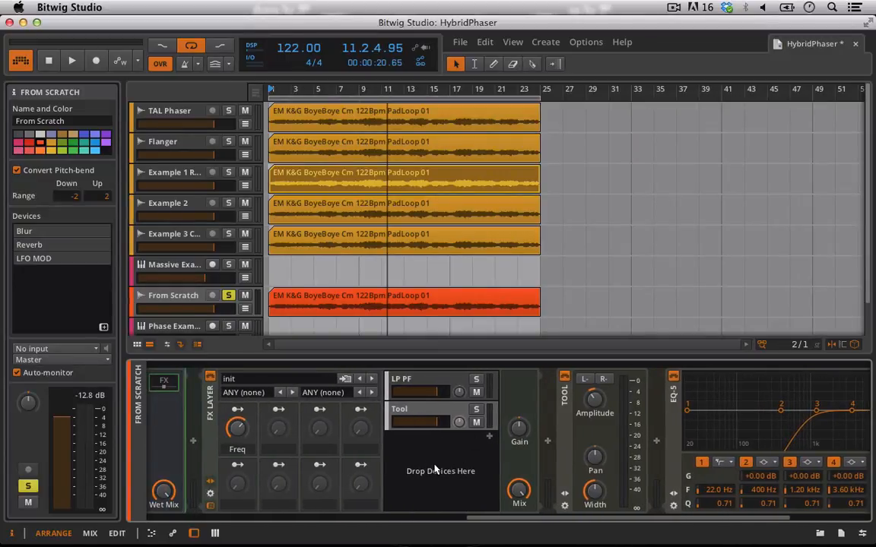
click(489, 439)
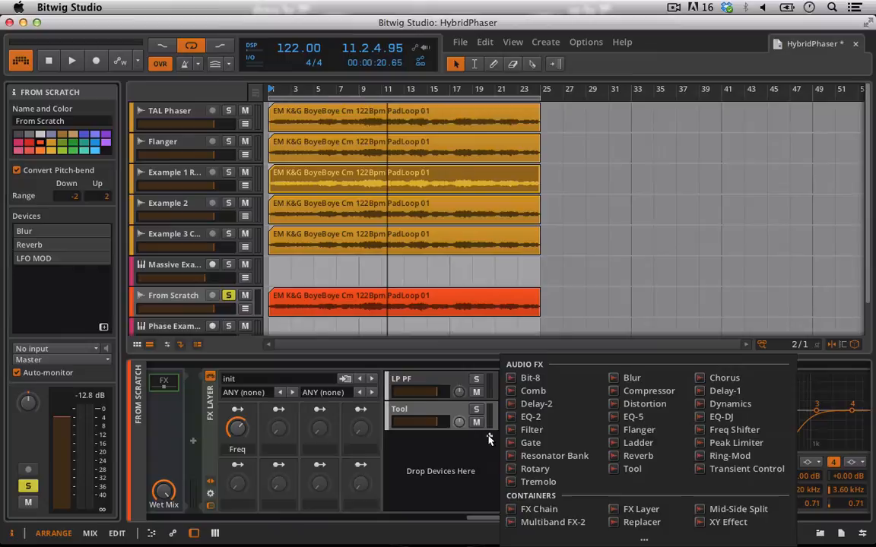
click(617, 469)
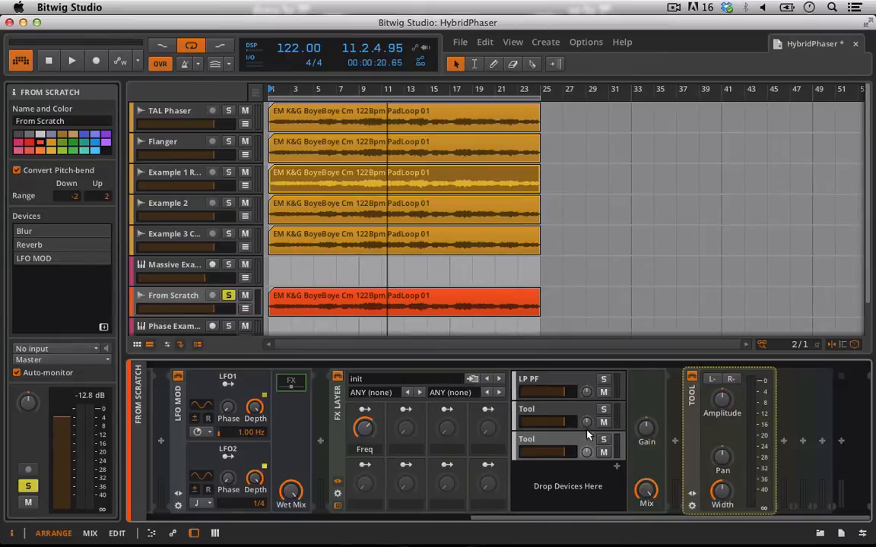
- Rename the FX Layer's second layer, the Tool directly below LP PF, as HP
click(544, 409)
double_click(545, 410)
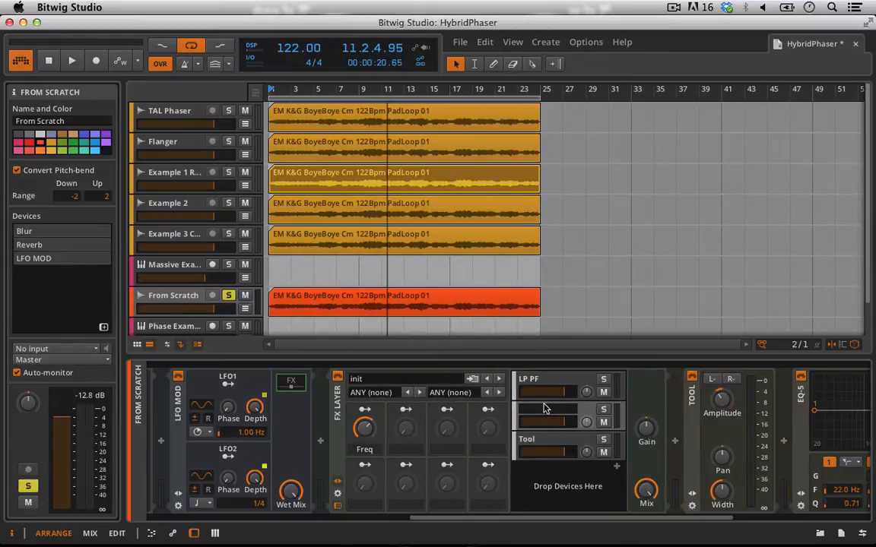
text(HP)
key(Return)
- Rename the FX Layer's Freq macro as FREQUENCY 1
scroll(567, 476, right, 3)
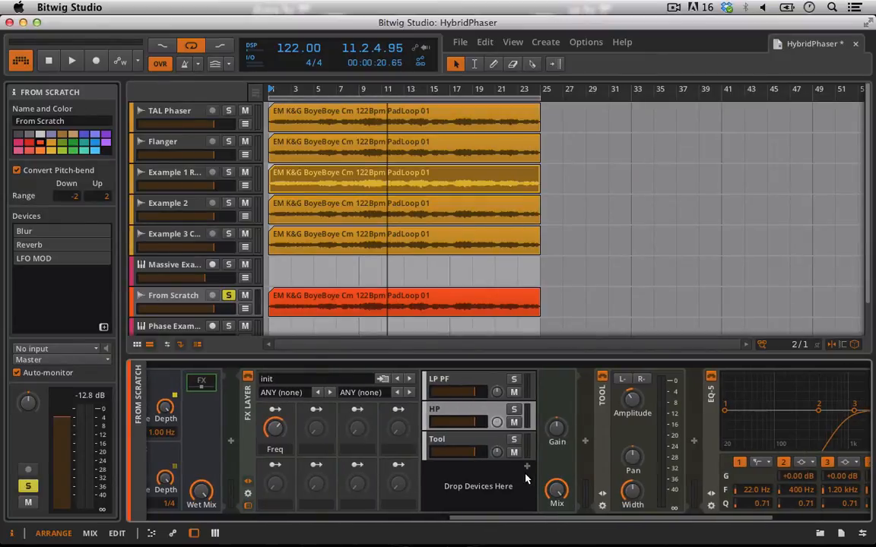
double_click(274, 449)
text(F)
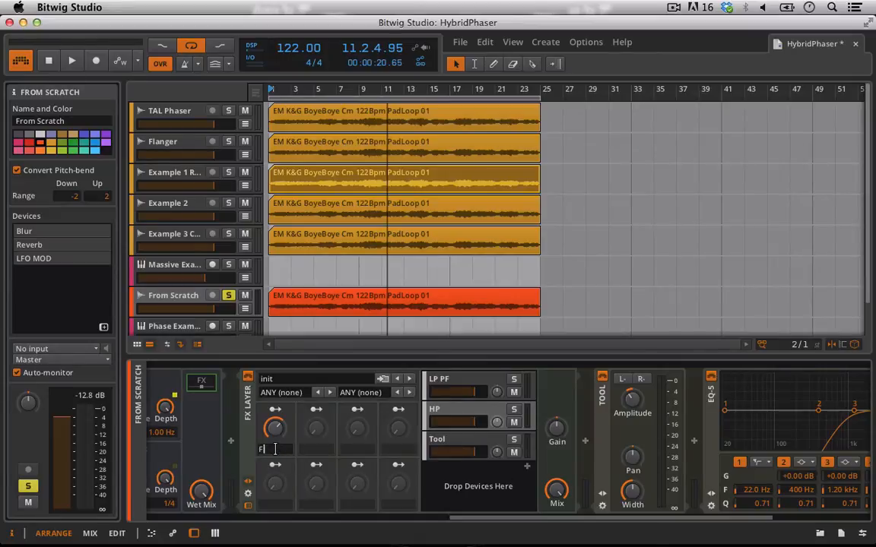
text(REQUENC)
text(Y)
key(Return)
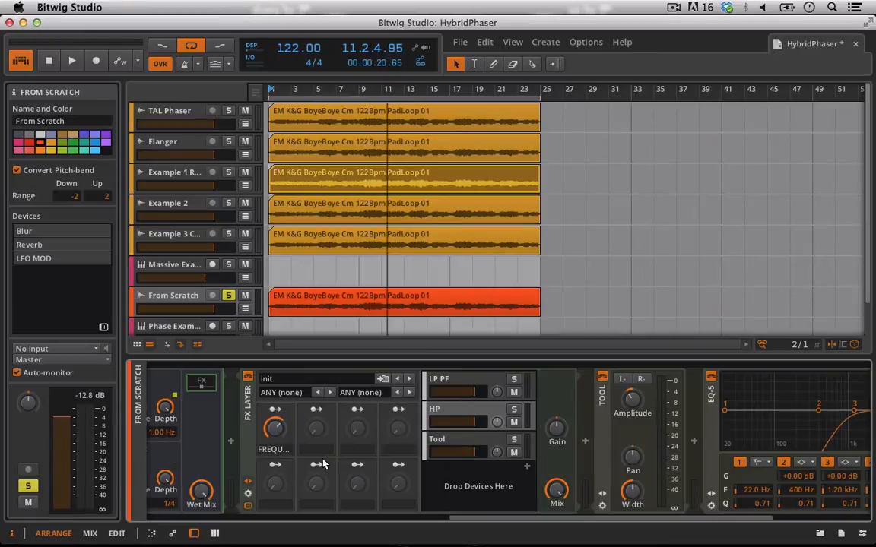
- Shorten the name of the FX Layer's first macro to FREQ1
double_click(289, 449)
text(F)
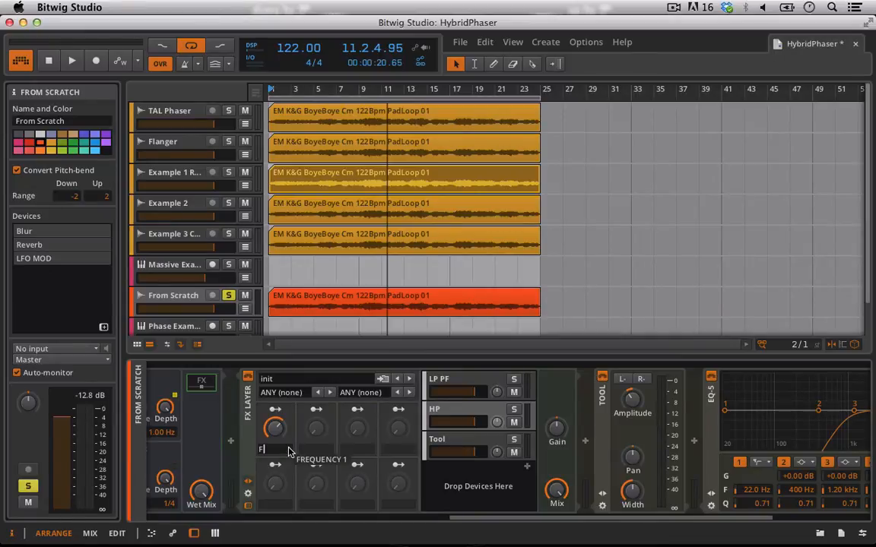
text(REQ1)
key(Return)
- Name the next three macros in the FX Layer's upper row FREQ2, FREQ3 and FREQ4
double_click(316, 450)
text(FREQ)
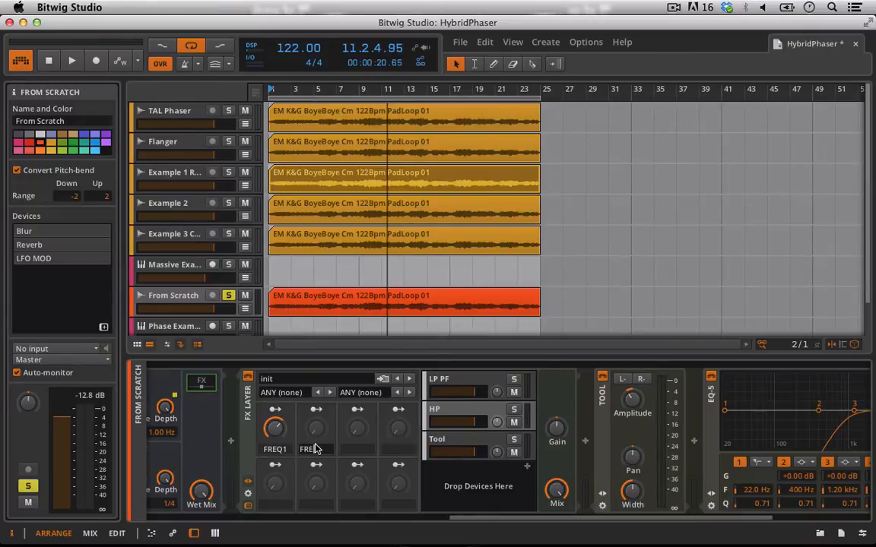
key(Return)
text(2)
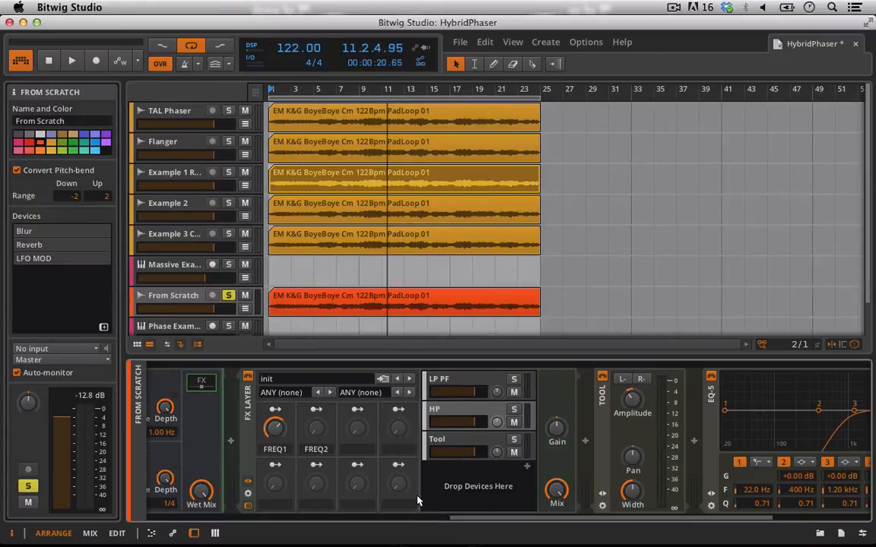
double_click(357, 450)
text(FREQ)
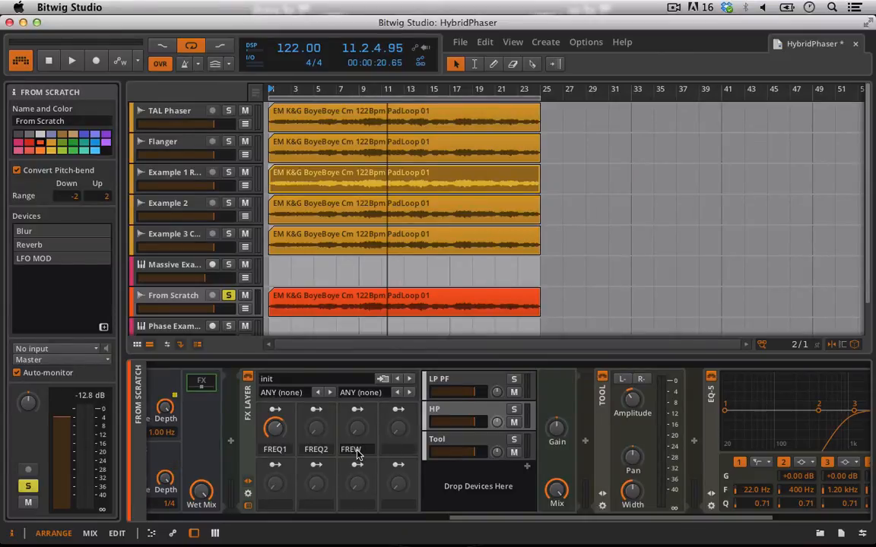
text(3)
key(Return)
double_click(395, 451)
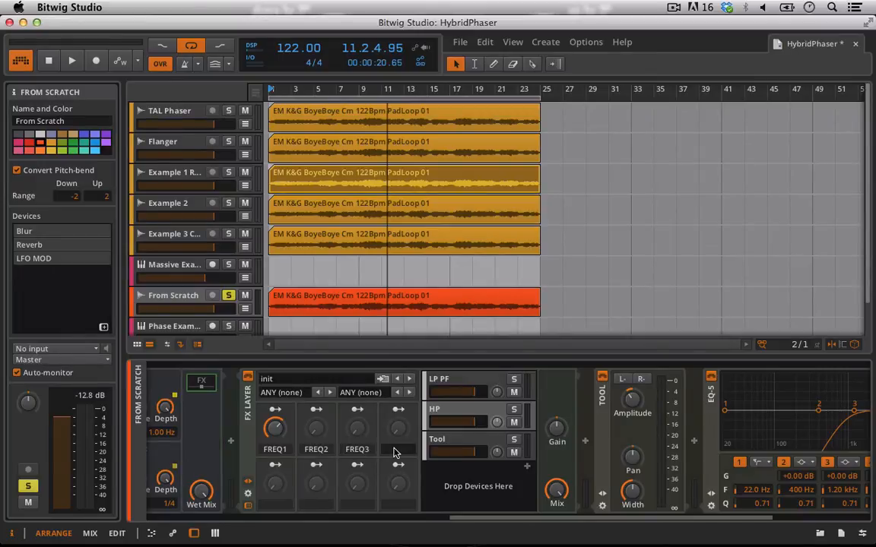
text(FREQ4)
key(Return)
- Add a fourth layer containing a Tool device to the FX Layer
scroll(547, 449, right, 5)
scroll(548, 449, right, 2)
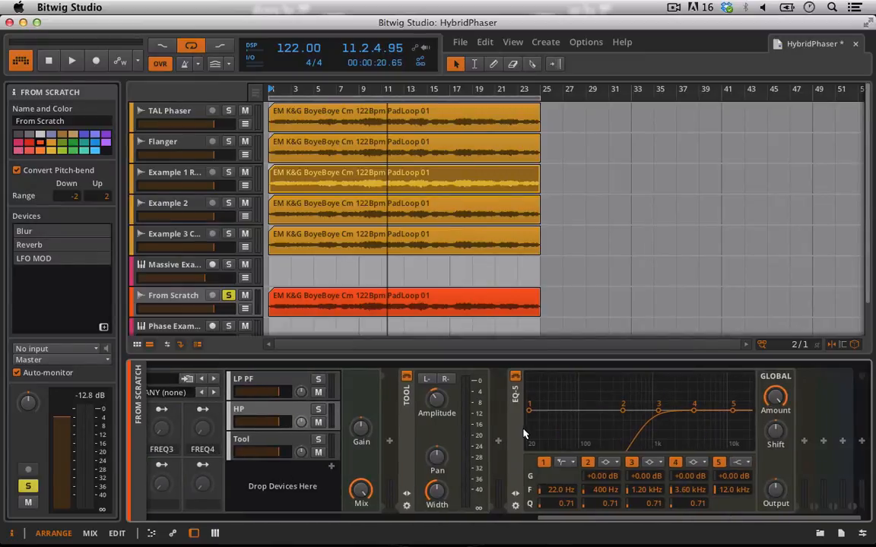
scroll(327, 435, left, 3)
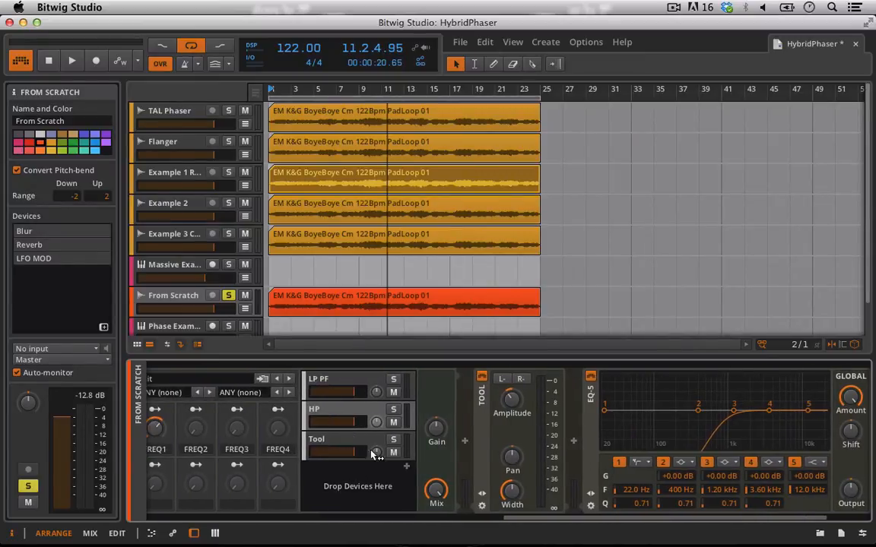
scroll(374, 454, left, 9)
click(617, 466)
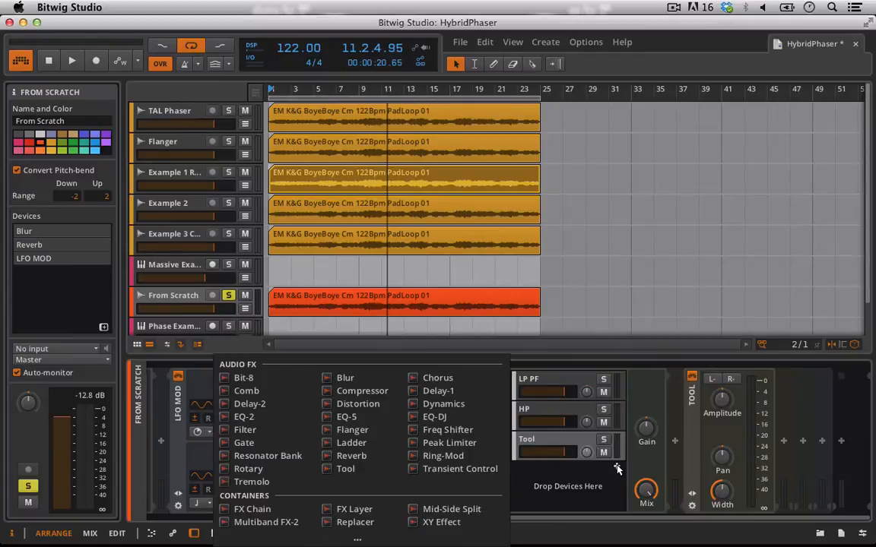
click(345, 469)
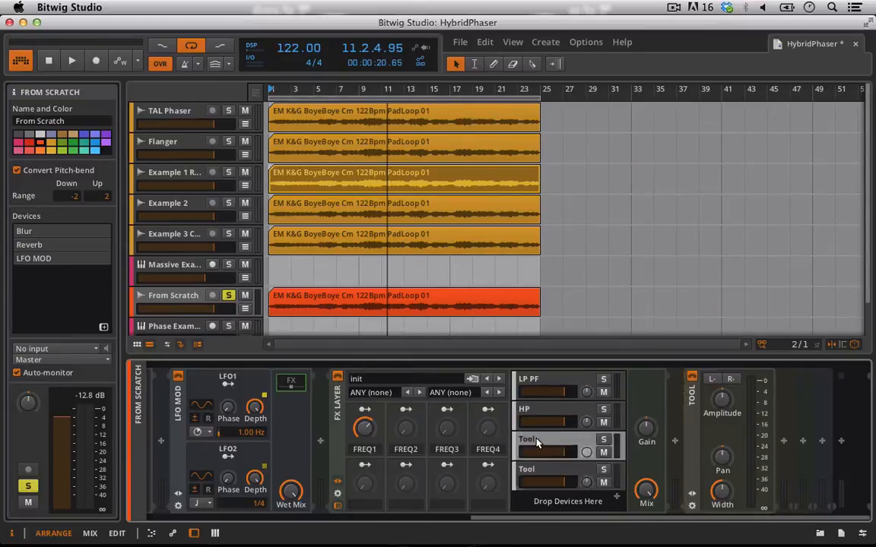
- Rename the FX Layer's third layer, the Tool directly below HP, as HP PF
scroll(535, 443, left, 5)
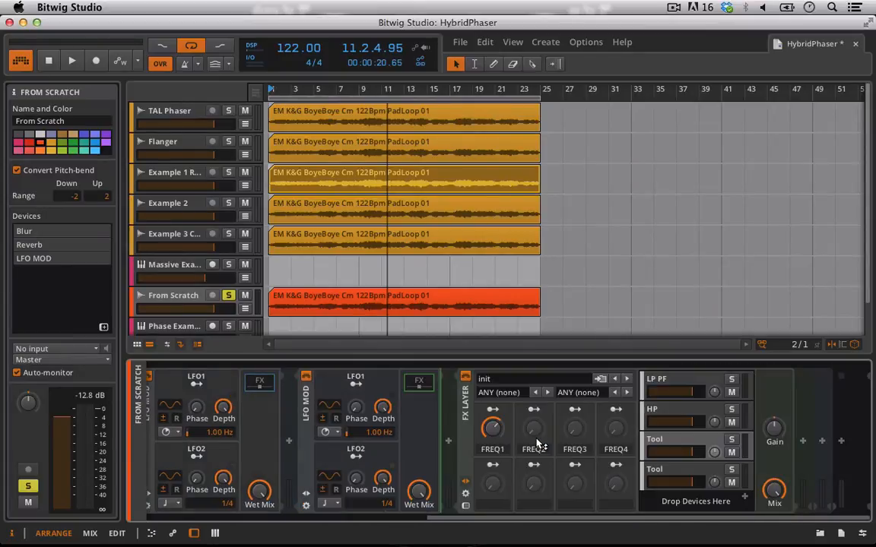
double_click(655, 440)
text(H)
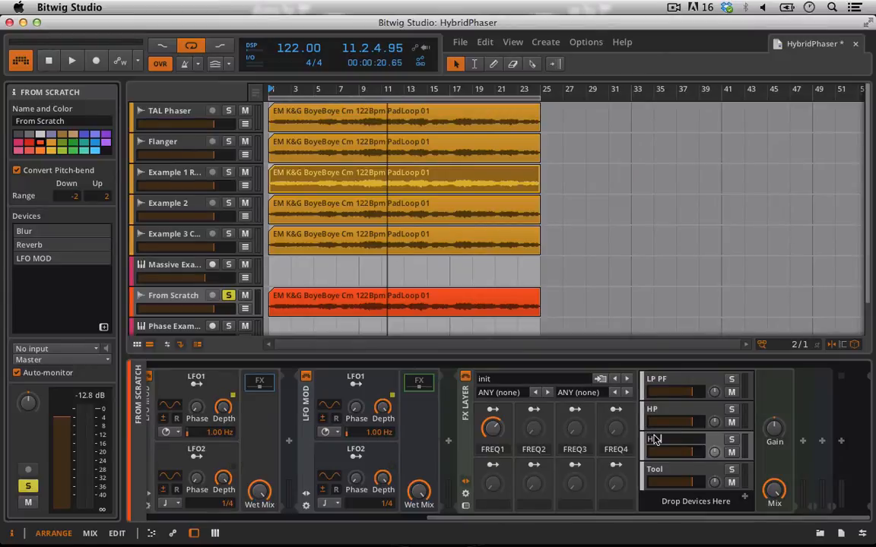
text(P PF)
key(Return)
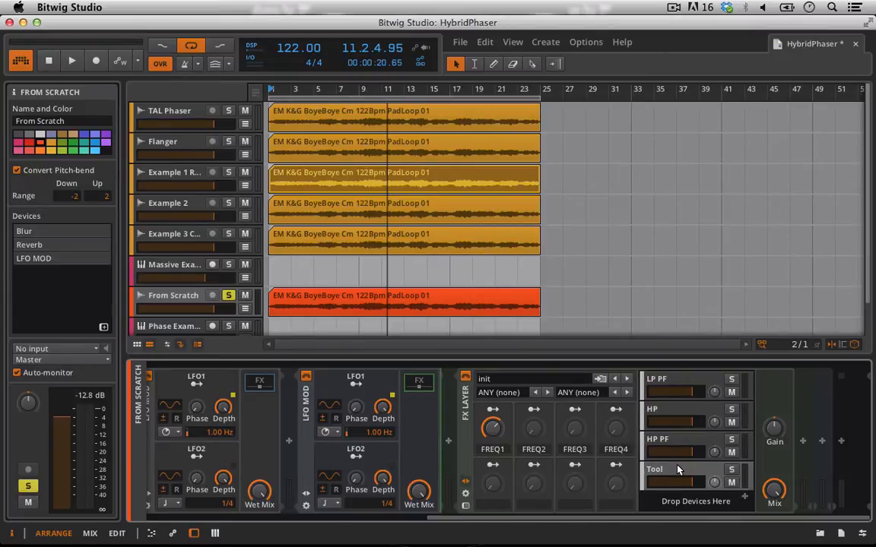
- Delete the fourth Tool layer from the FX Layer and add a new Tool layer in its place
right_click(670, 471)
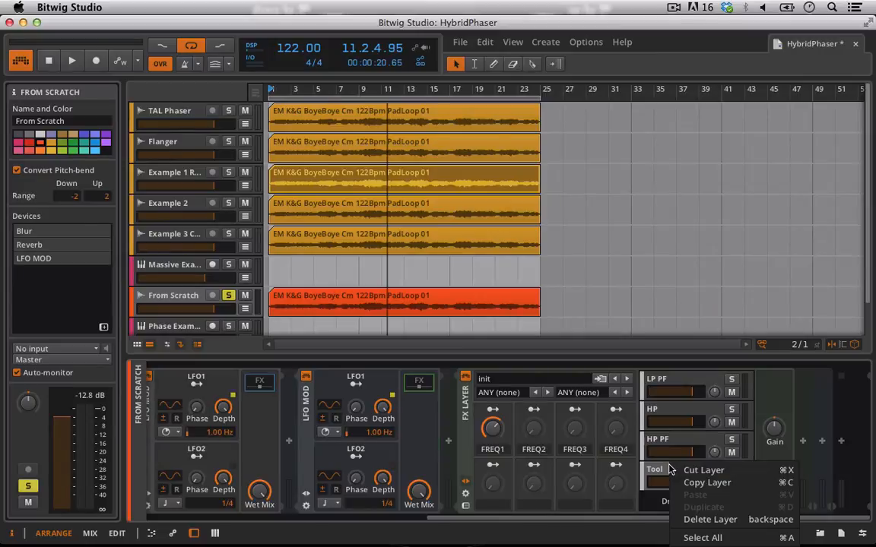
click(659, 473)
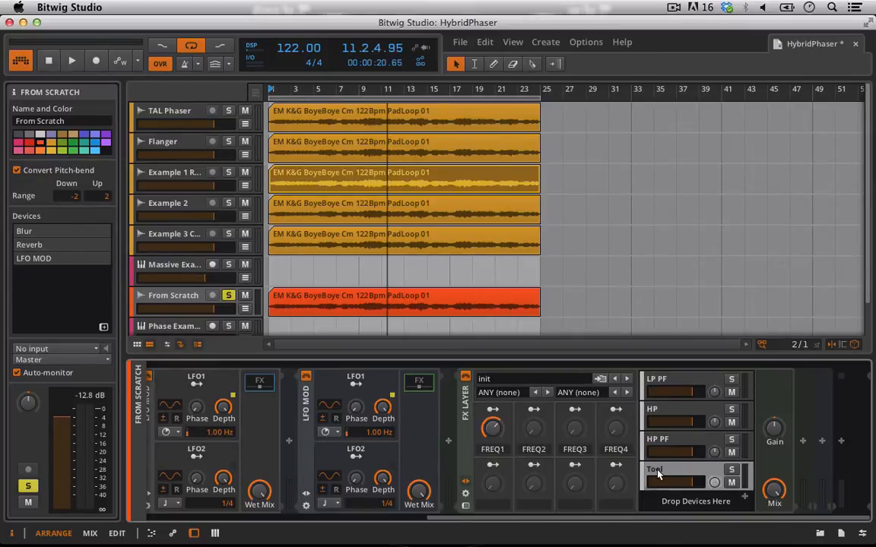
click(659, 473)
right_click(658, 472)
click(659, 472)
key(BackSpace)
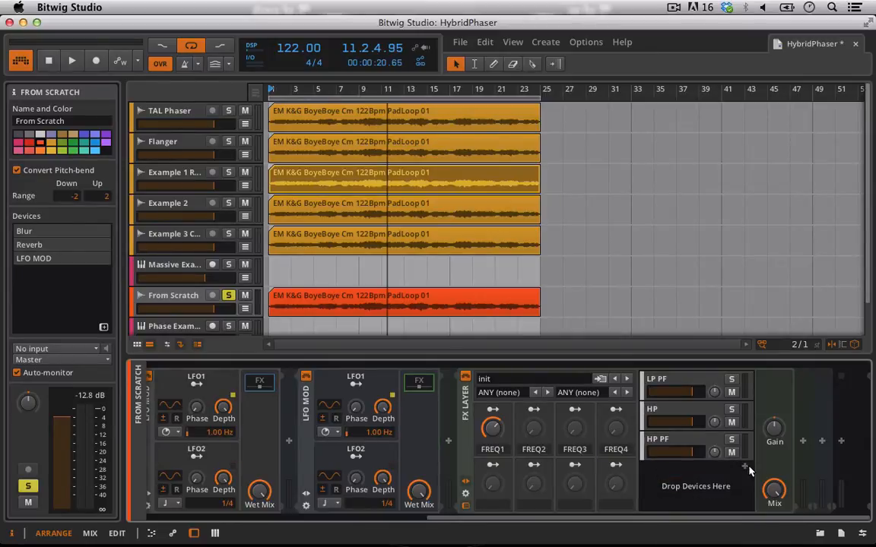
click(745, 469)
click(504, 472)
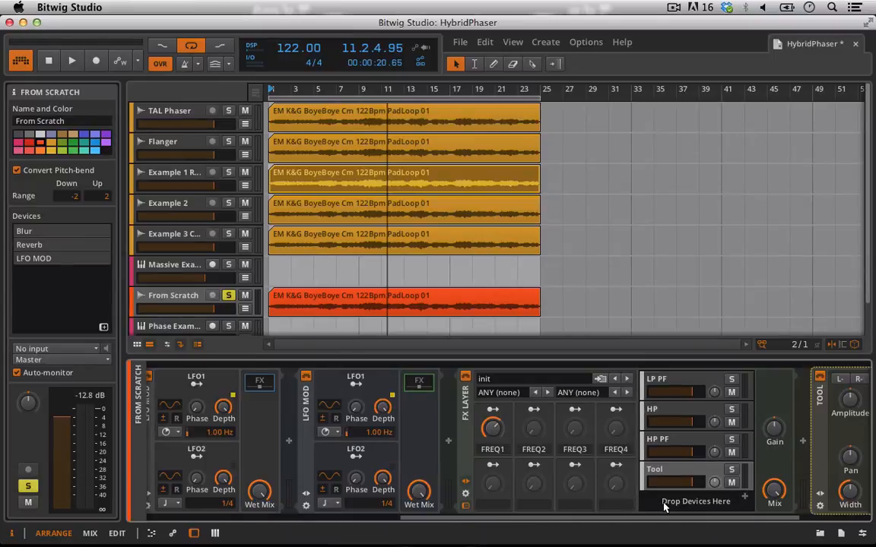
- Rename the fourth Tool layer as LP
text(LP)
key(Return)
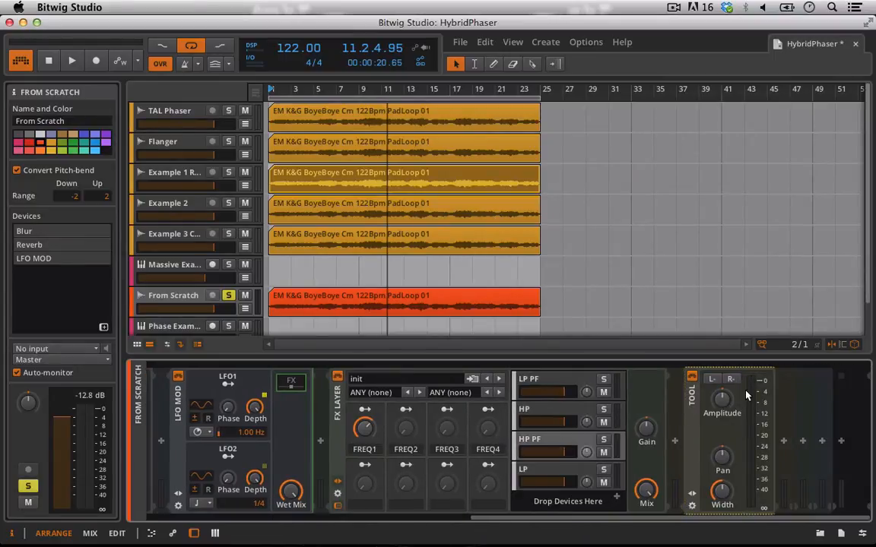
- Invert the left and right phase on the HP PF layer's Tool and add an EQ-5 after it
click(713, 380)
click(727, 381)
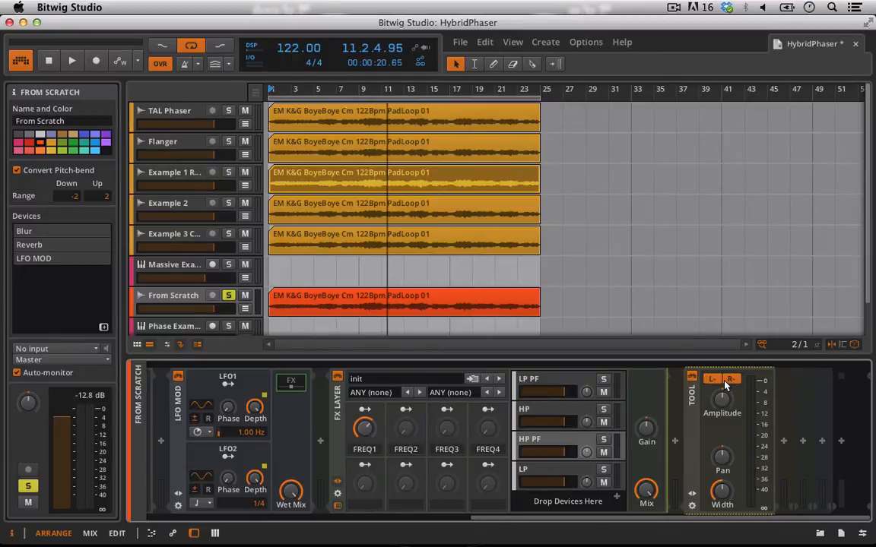
click(785, 442)
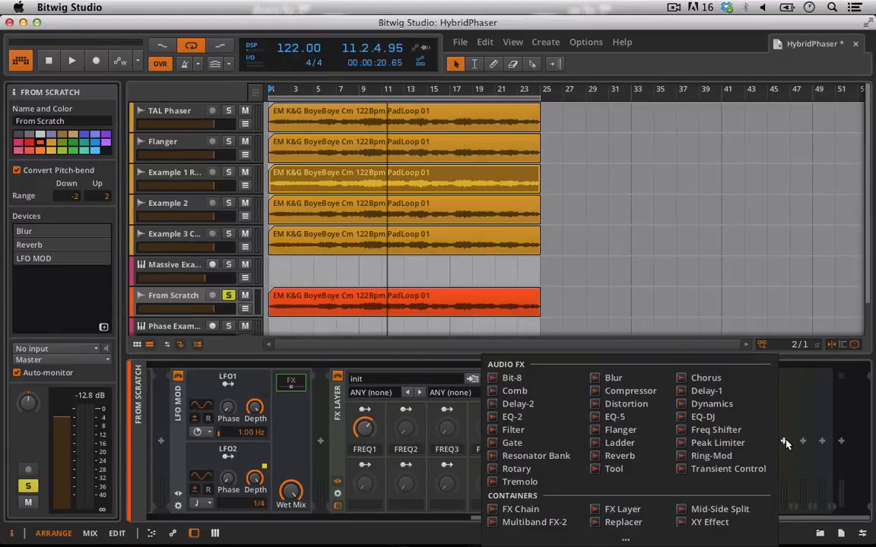
click(637, 417)
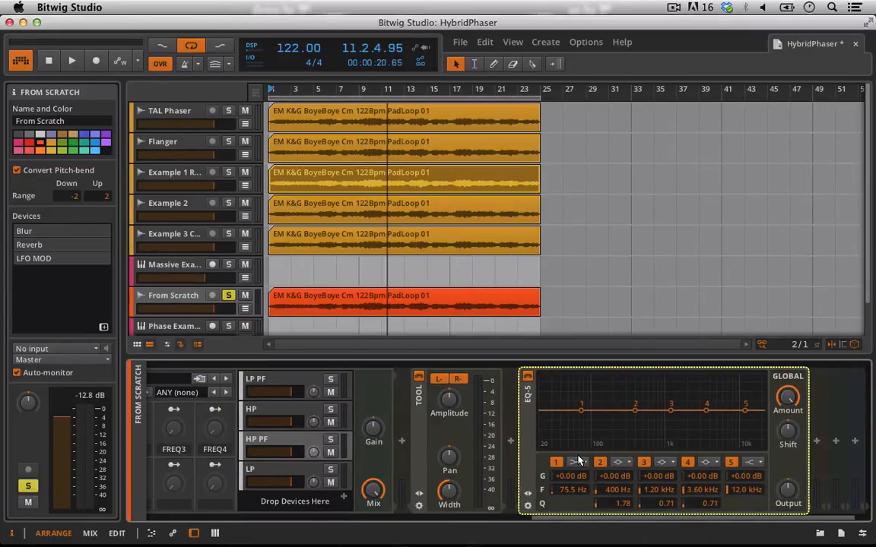
- Set band 1 of the HP PF layer's EQ-5 to highpass24 with frequency 20.0 kHz and Q 1.07
click(589, 462)
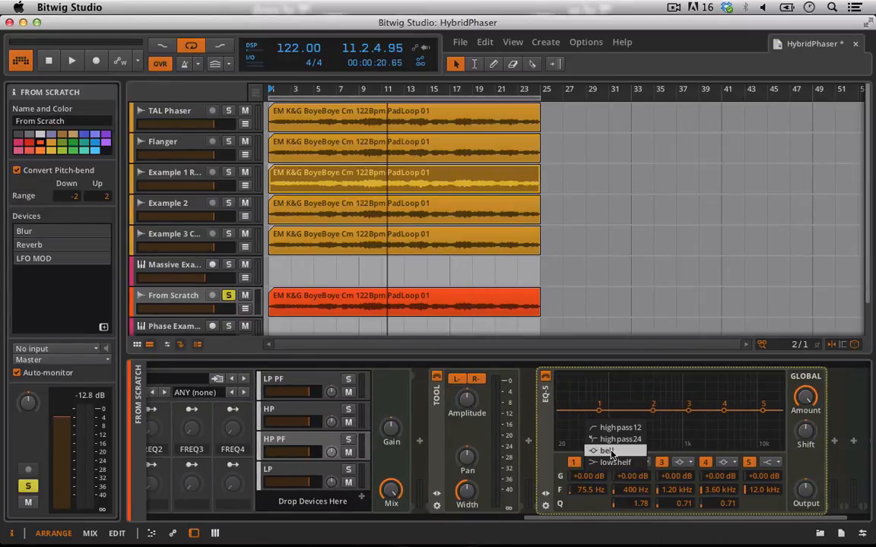
click(620, 440)
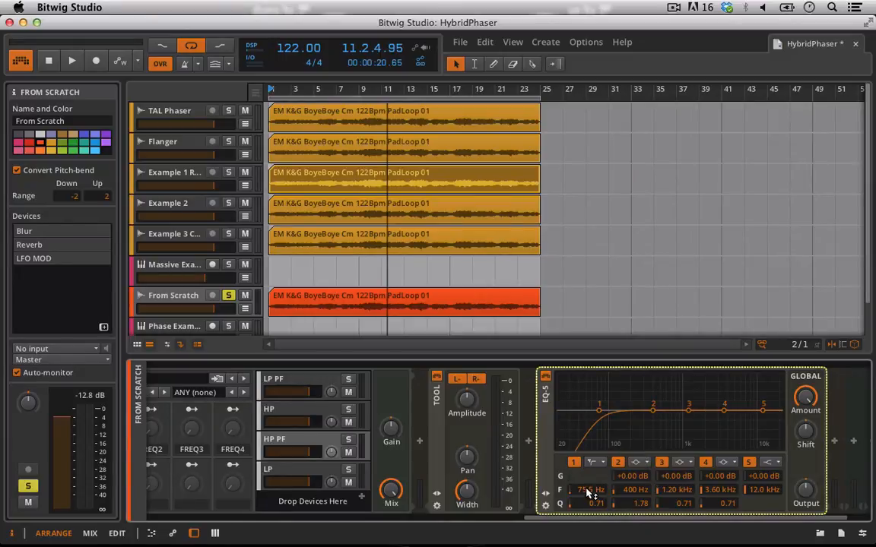
drag(586, 490, 585, 407)
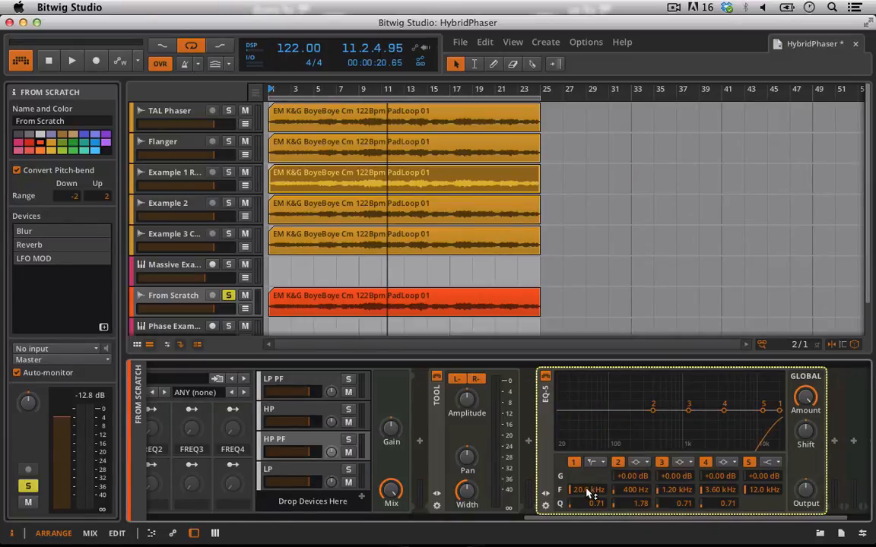
drag(594, 503, 594, 487)
scroll(603, 507, left, 2)
scroll(603, 507, right, 3)
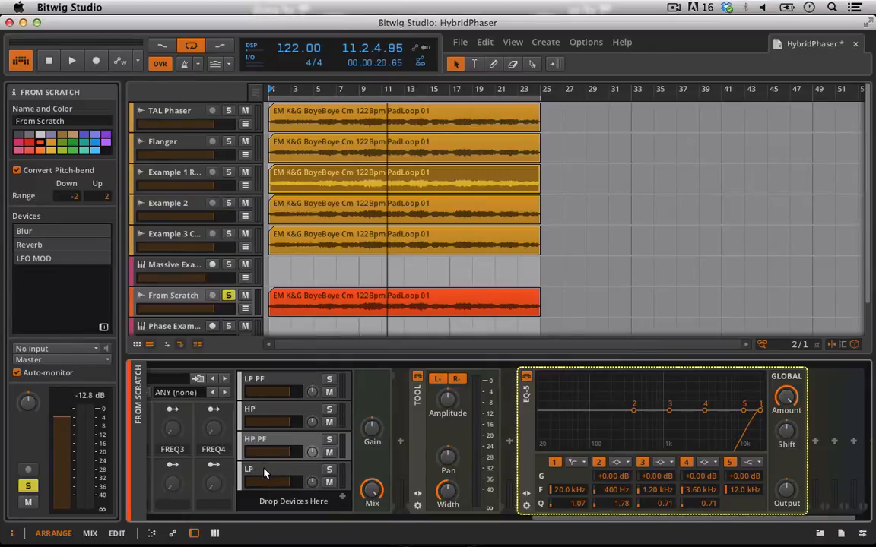
- Add an EQ-5 after the LP layer's Tool and set its band 5 to lowpass24
scroll(287, 465, left, 10)
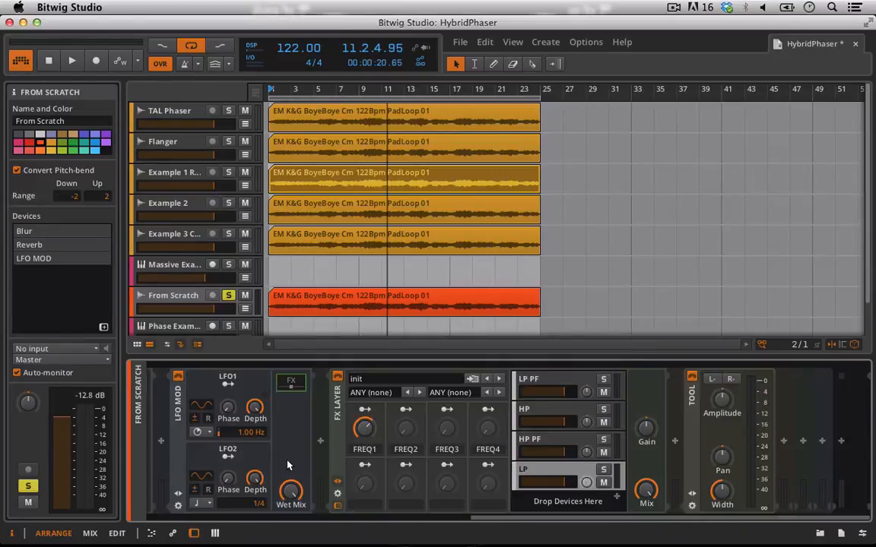
click(788, 442)
drag(566, 469, 630, 423)
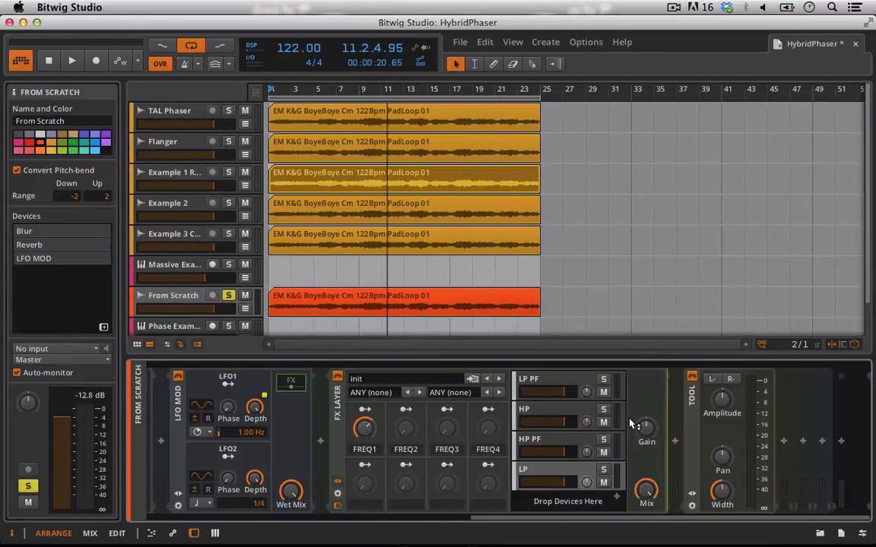
click(719, 462)
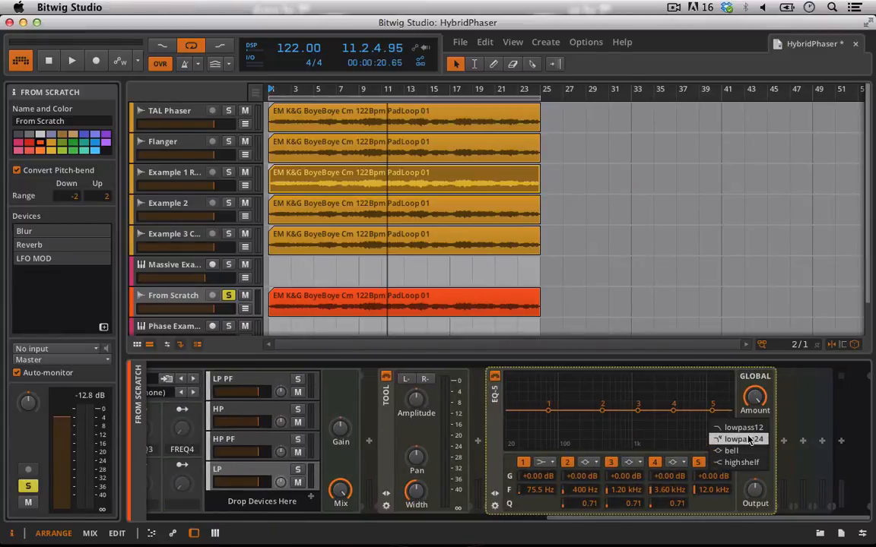
click(743, 439)
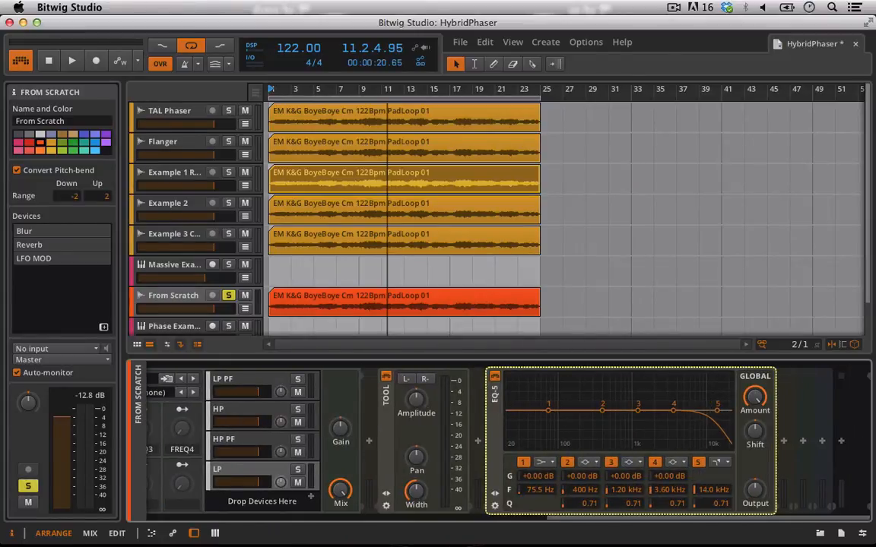
- Set band 5 of the LP layer's EQ-5 to 20.0 kHz with Q 1.08, checking against the HP PF layer's EQ
drag(717, 403, 728, 410)
click(238, 437)
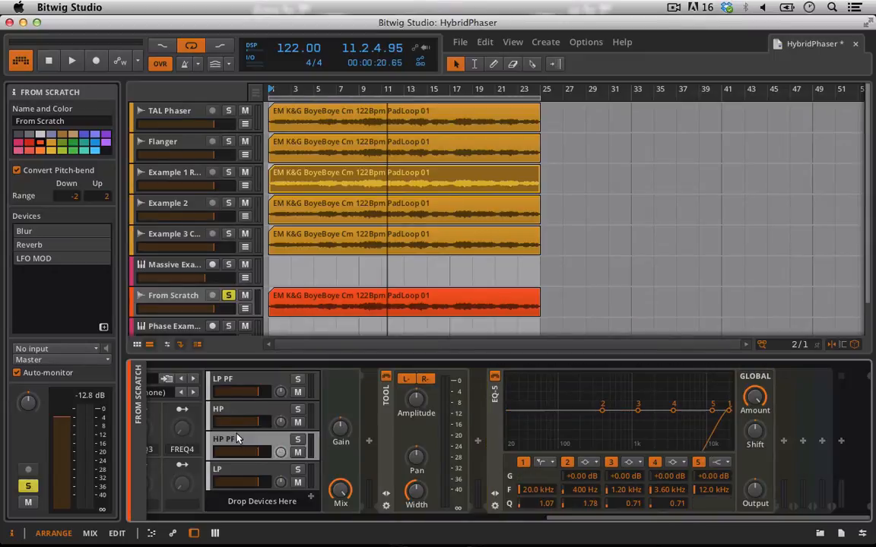
click(228, 473)
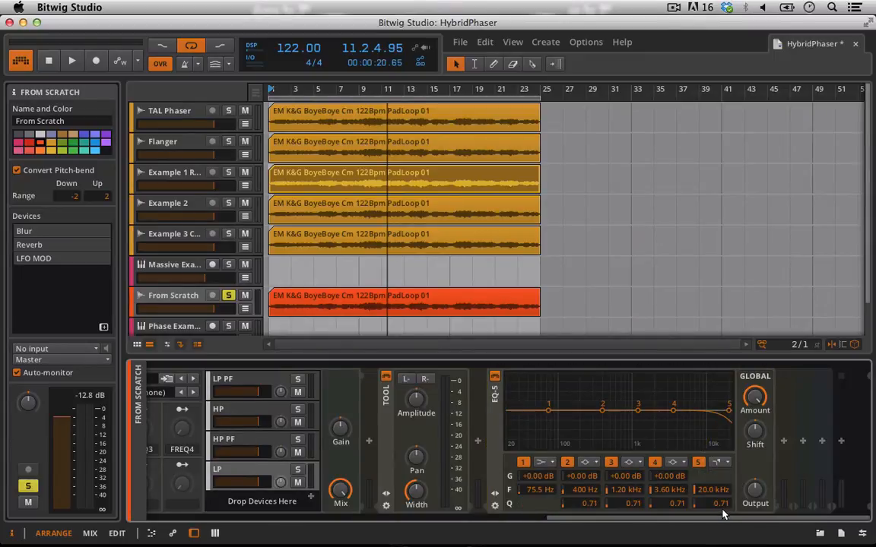
drag(725, 506, 724, 487)
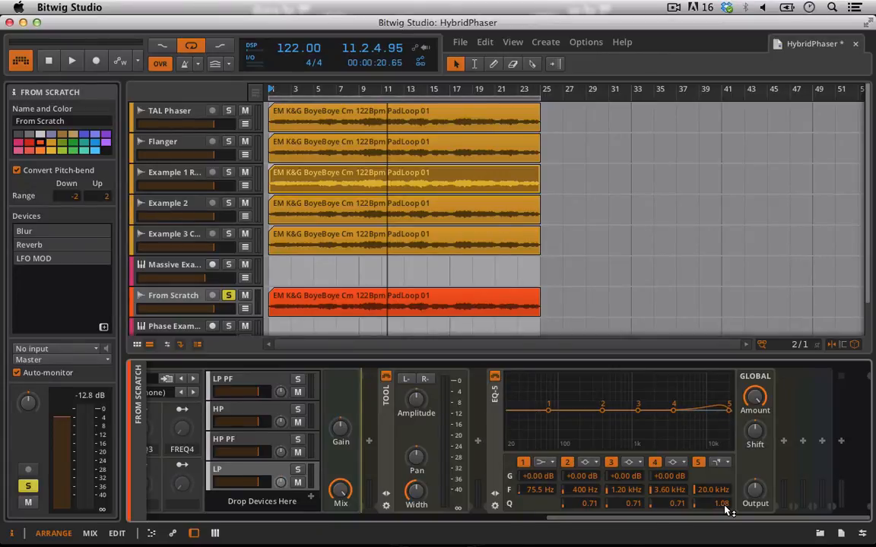
- Map the FREQ2 macro to the band 5 frequency of the LP layer's EQ-5 with an amount of about -97.80
scroll(577, 471, left, 5)
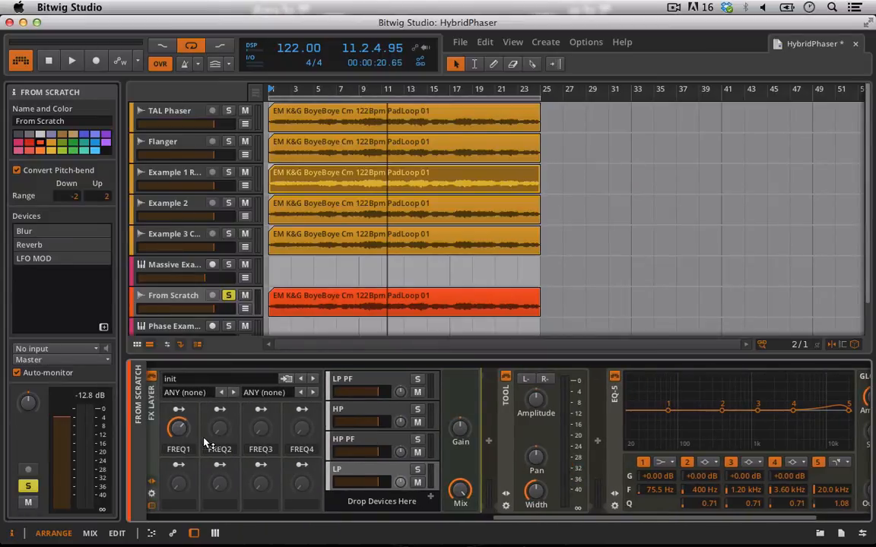
scroll(762, 507, right, 5)
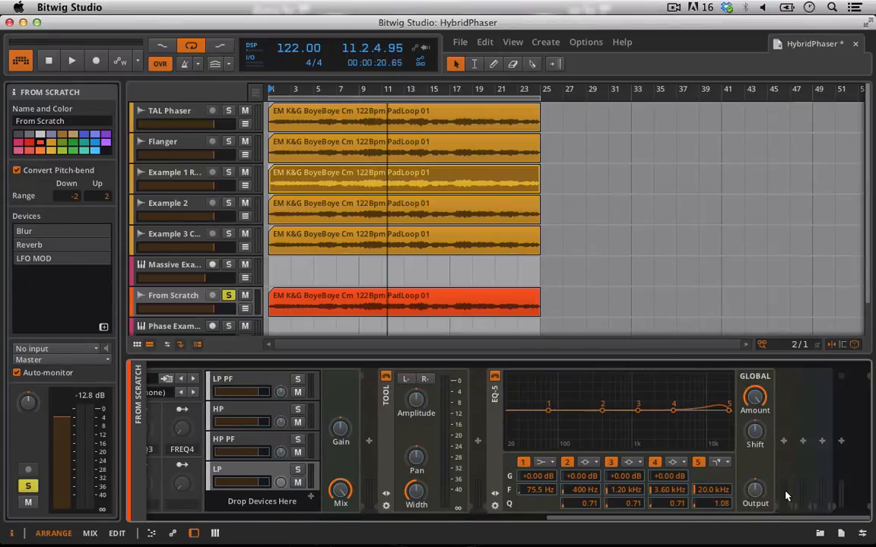
drag(718, 490, 718, 541)
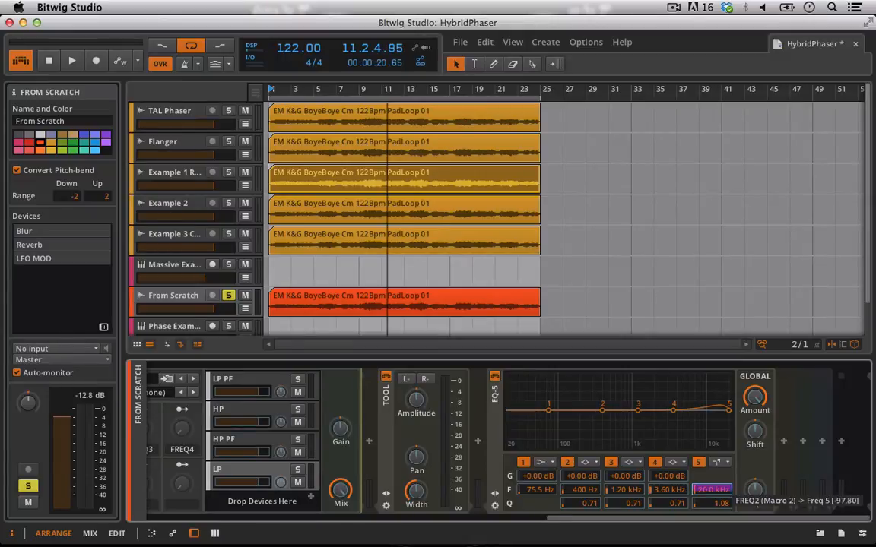
drag(718, 541, 718, 543)
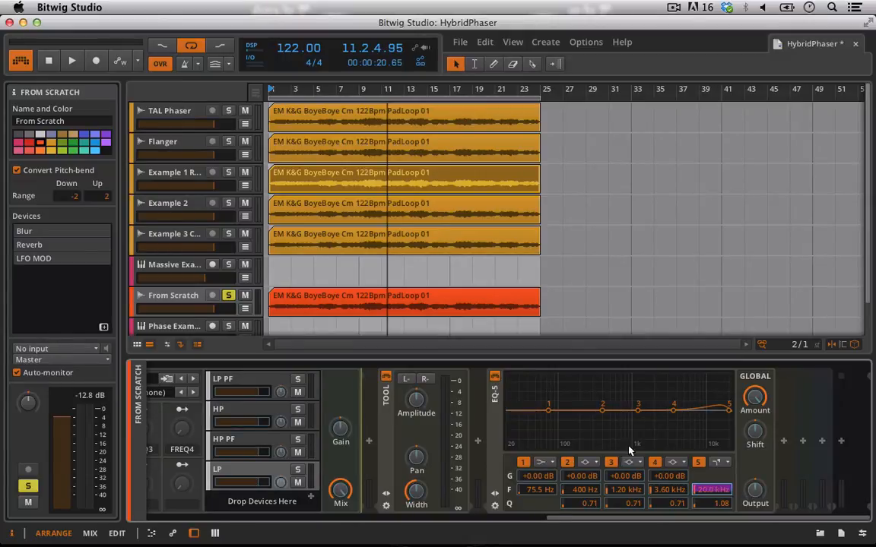
- Map the FREQ2 macro to the band 1 frequency of the HP PF layer's EQ-5 with an amount of about -95.30
click(249, 447)
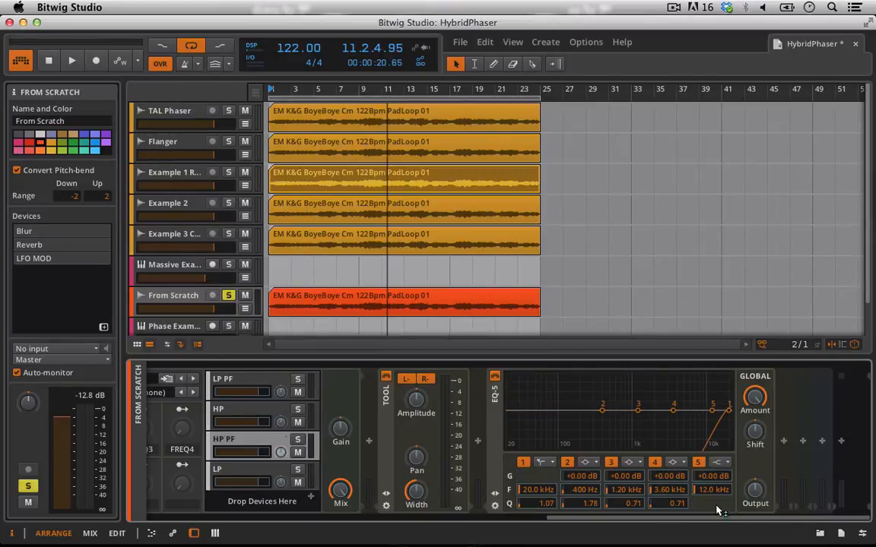
drag(538, 490, 539, 496)
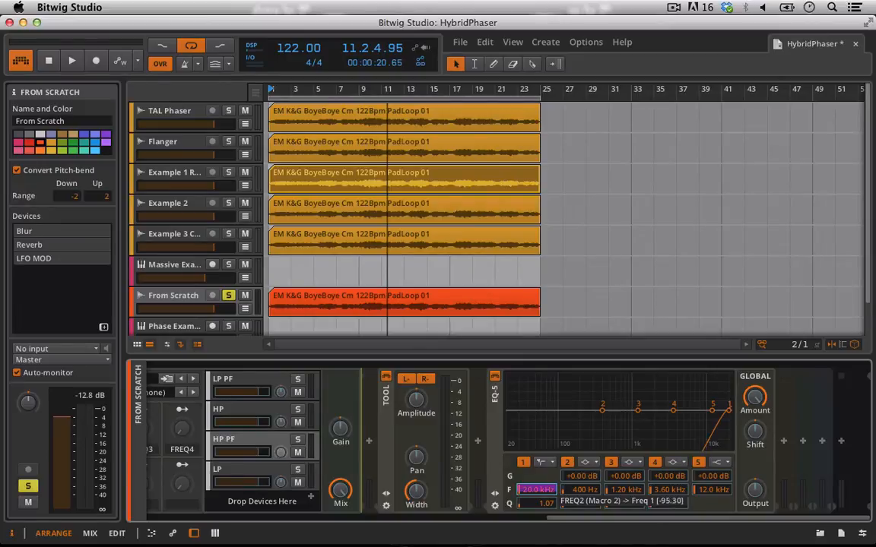
drag(538, 495, 538, 497)
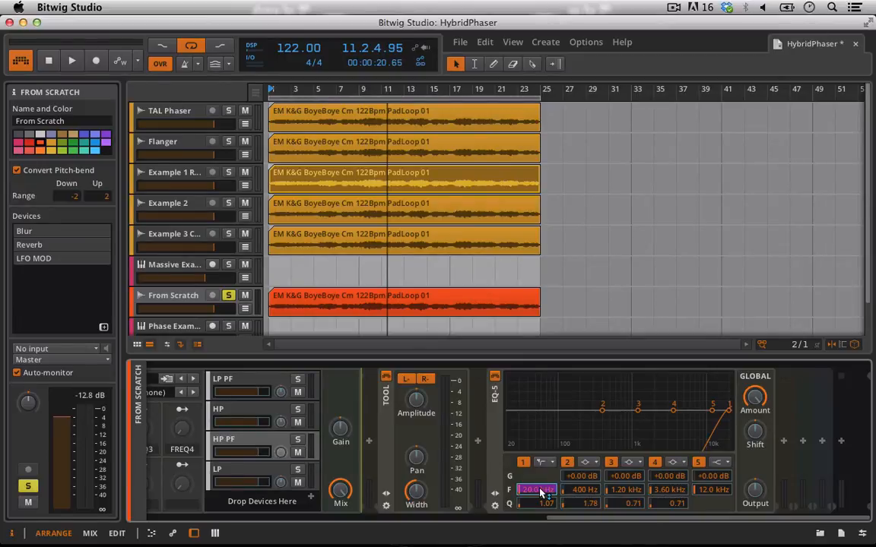
scroll(390, 489, left, 5)
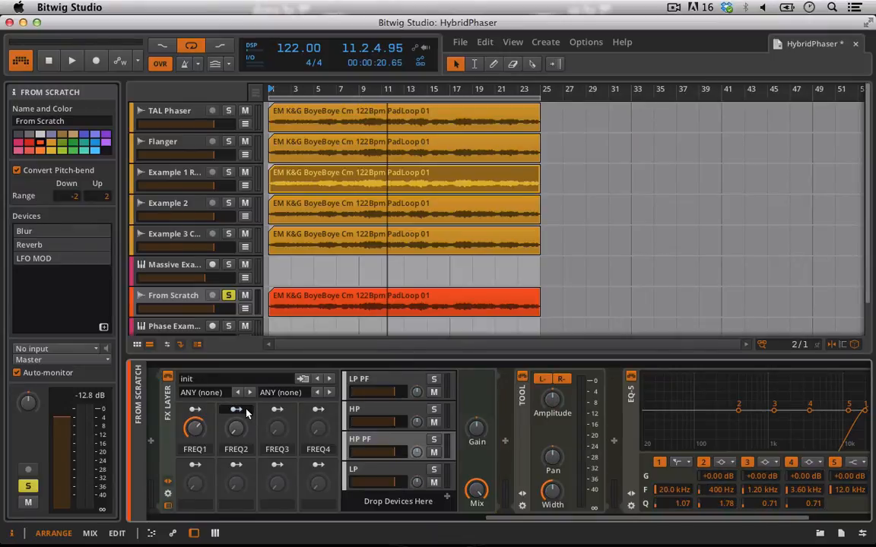
- Finish the FREQ2 mapping and lower the Tool amplitude on both the HP PF and LP layers
scroll(215, 432, right, 4)
drag(177, 432, 189, 429)
scroll(190, 432, left, 8)
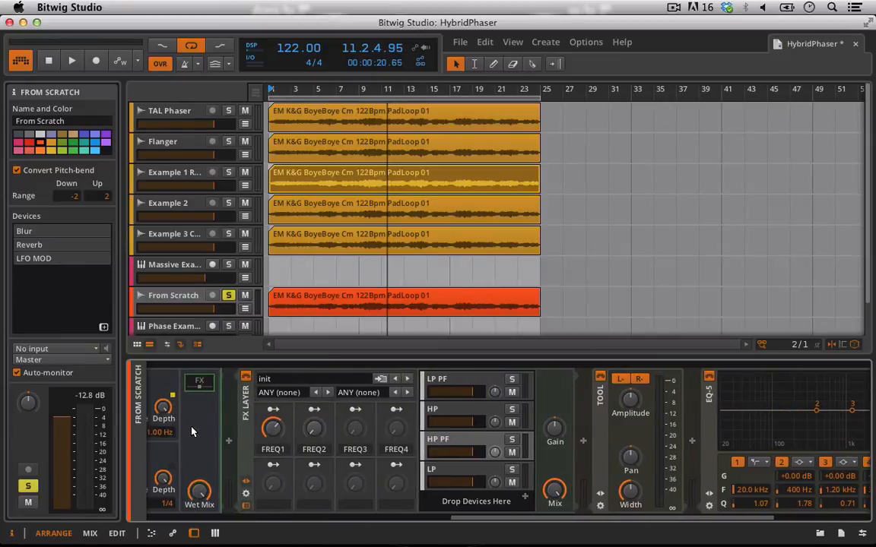
drag(631, 401, 631, 410)
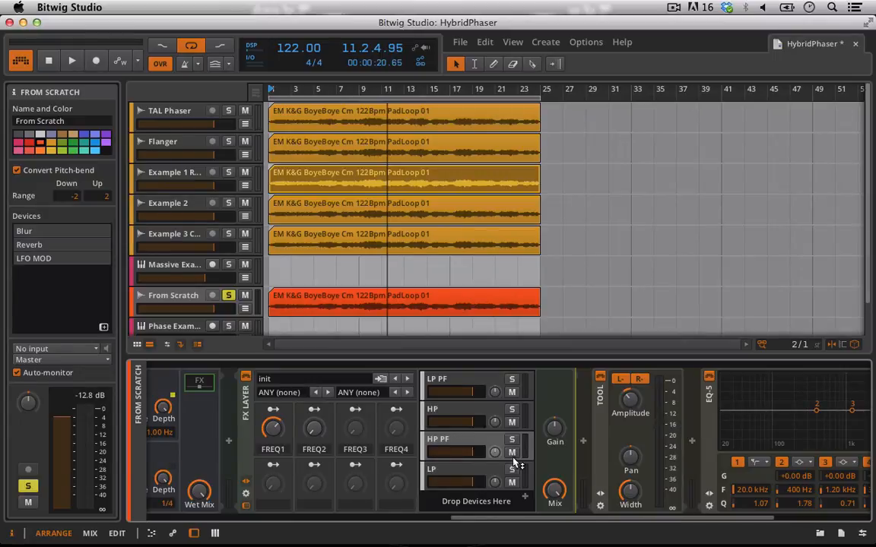
click(473, 473)
drag(630, 401, 630, 404)
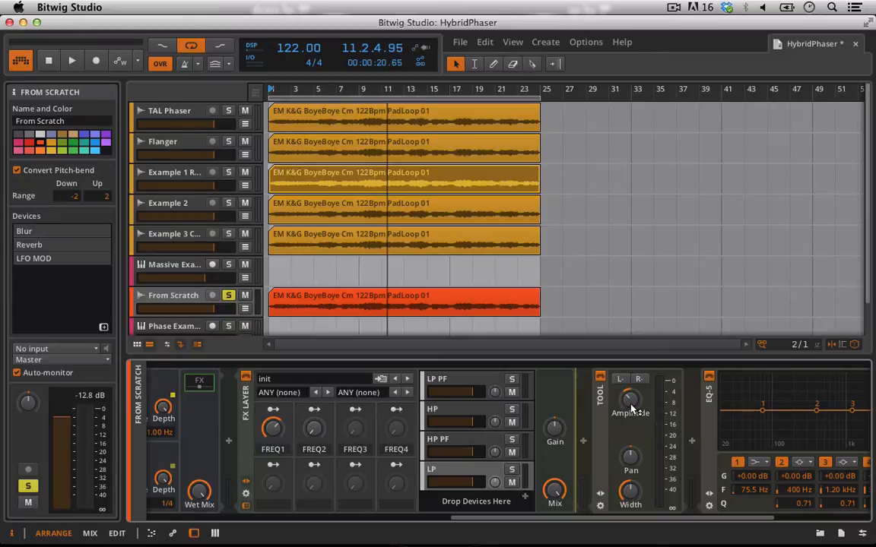
- Solo the HP PF and LP layers and raise the FREQ2 macro to about 45.5 % while auditioning the track
scroll(567, 423, left, 2)
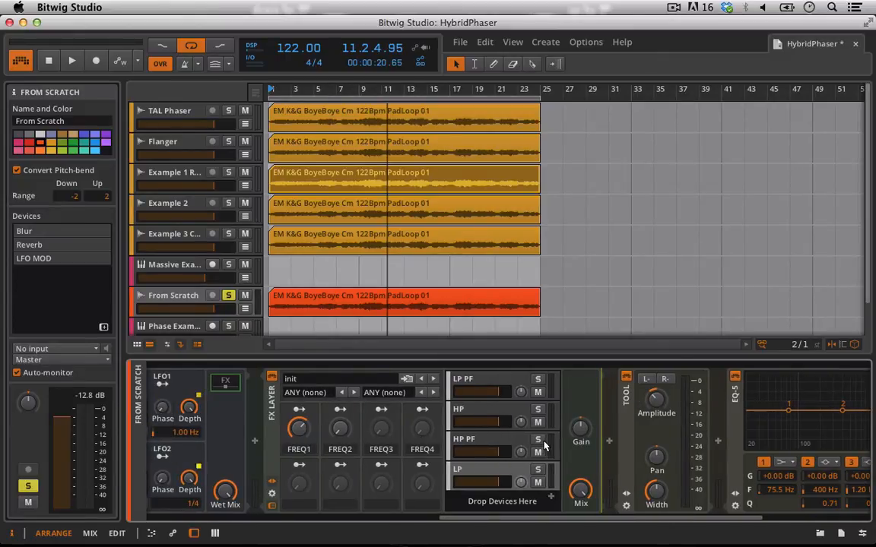
click(538, 440)
click(537, 469)
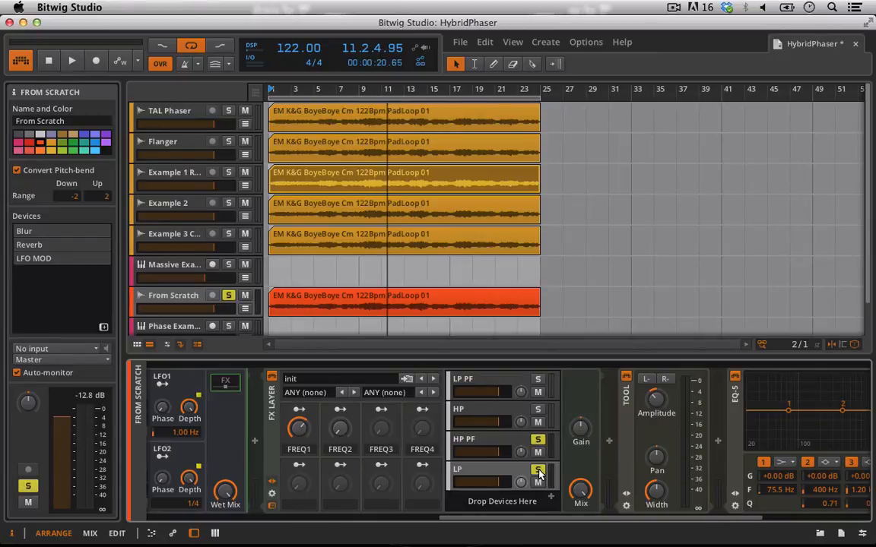
key(space)
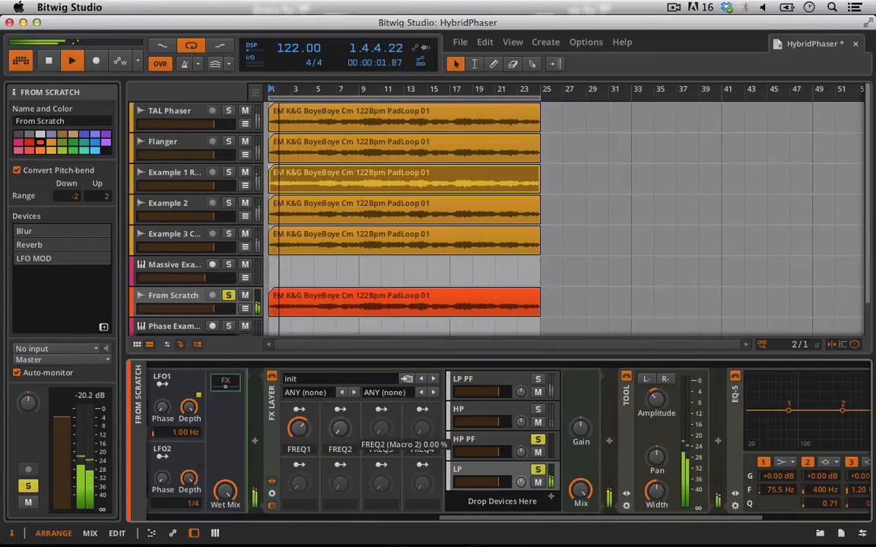
drag(339, 428, 339, 402)
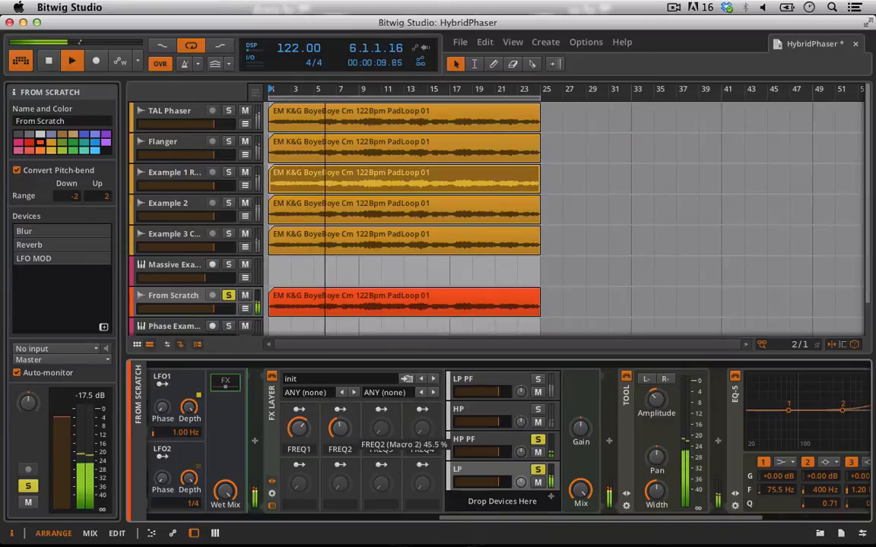
key(space)
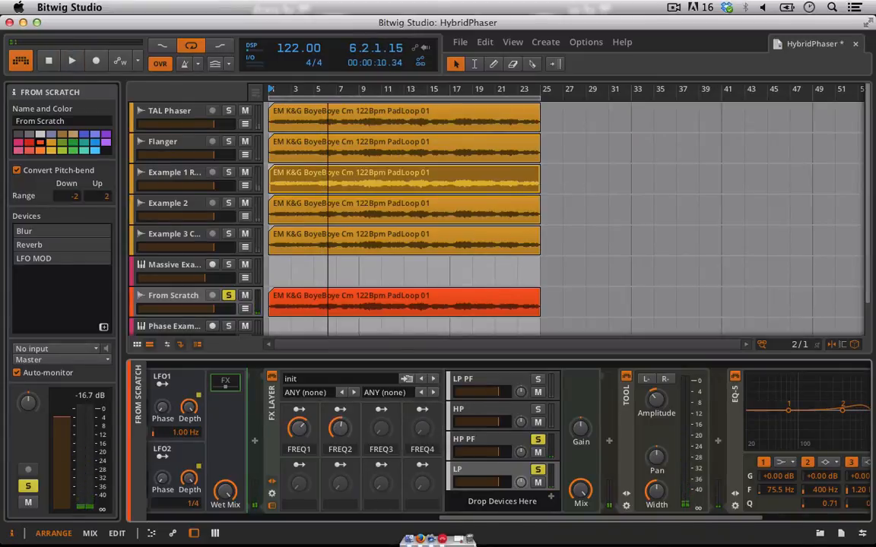
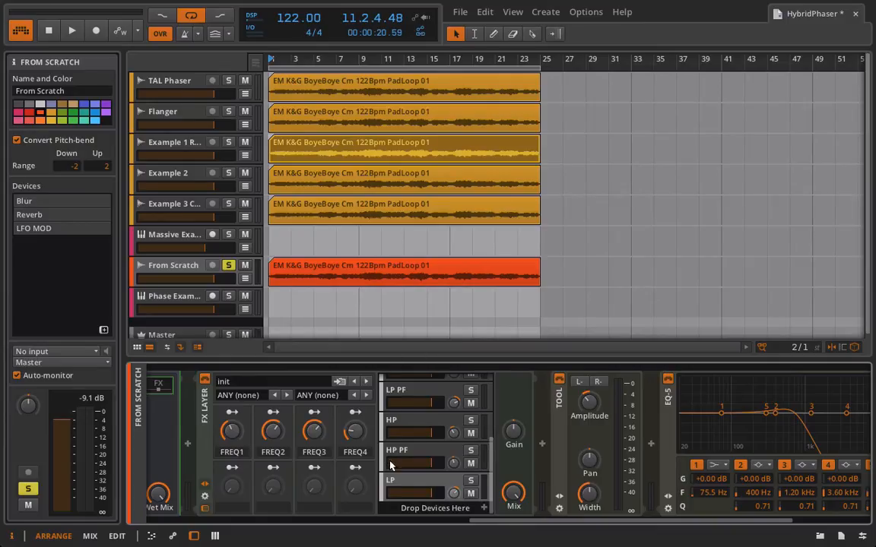
- Look through the expanded FX Layer's list and examine the EQ-5 settings of the last HP PF and LP PF layers
scroll(469, 455, down, 1)
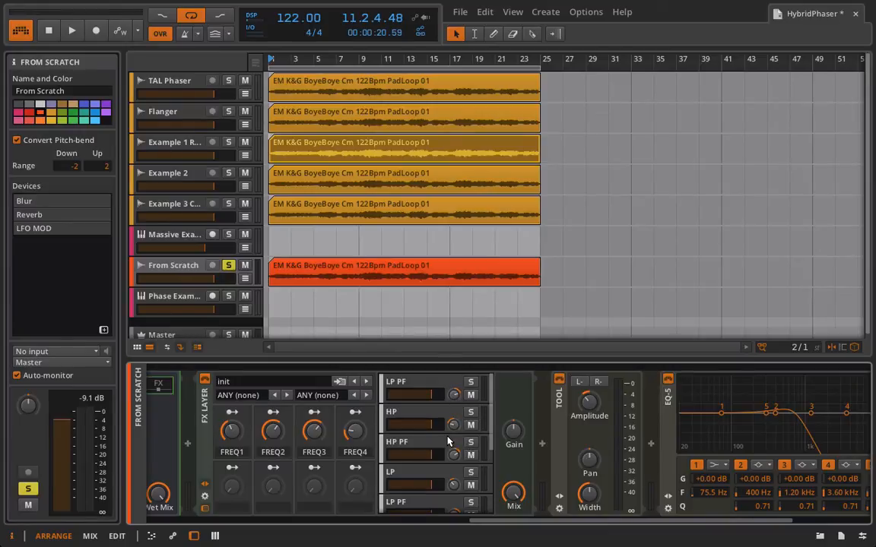
scroll(454, 425, down, 2)
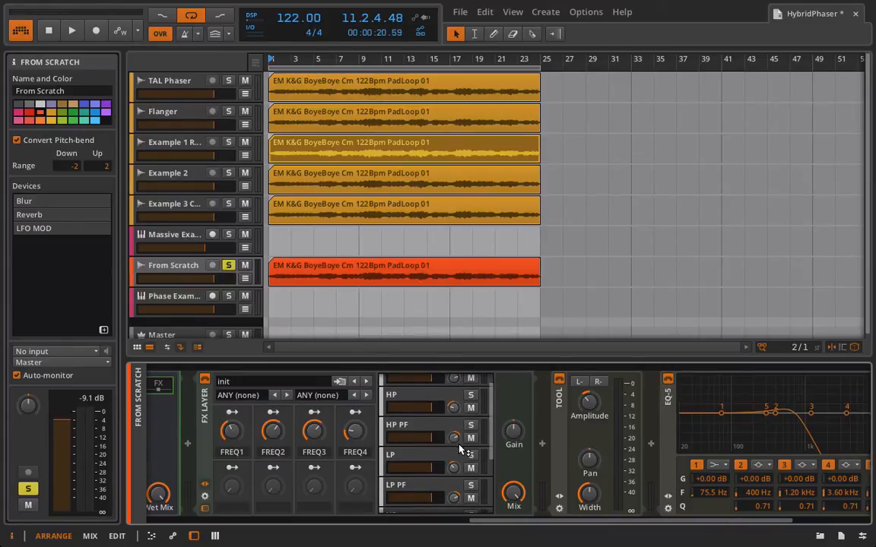
scroll(462, 453, down, 3)
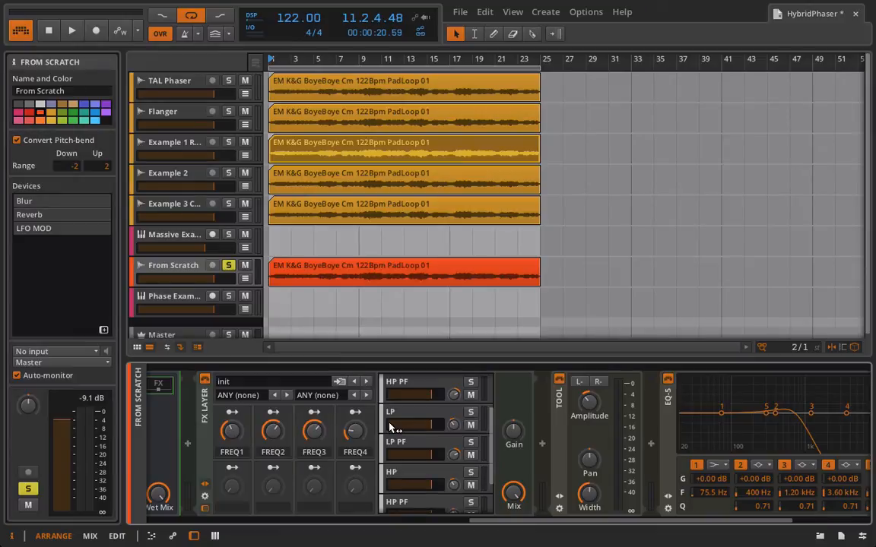
scroll(384, 433, down, 3)
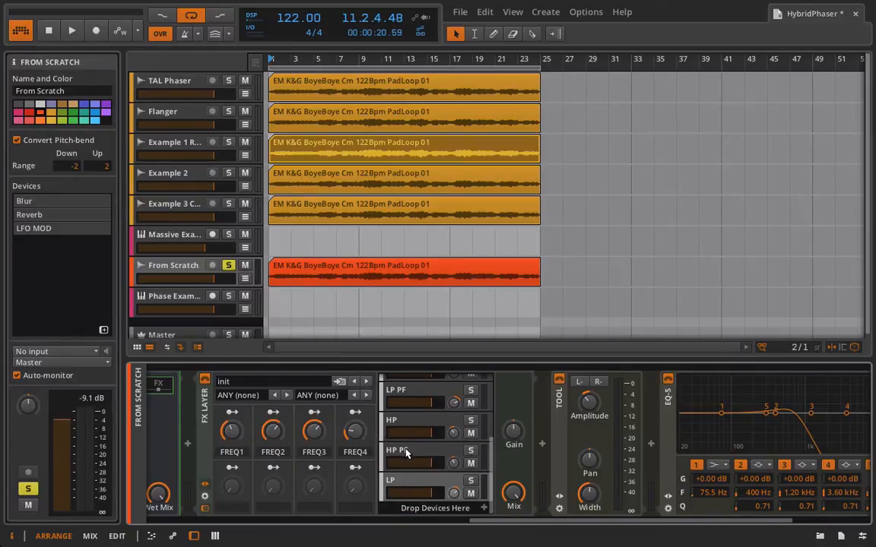
click(405, 454)
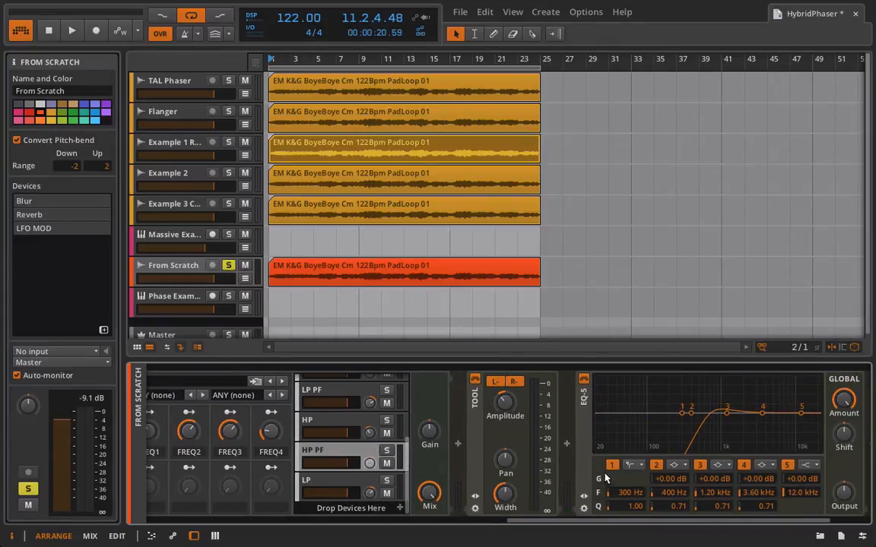
click(328, 396)
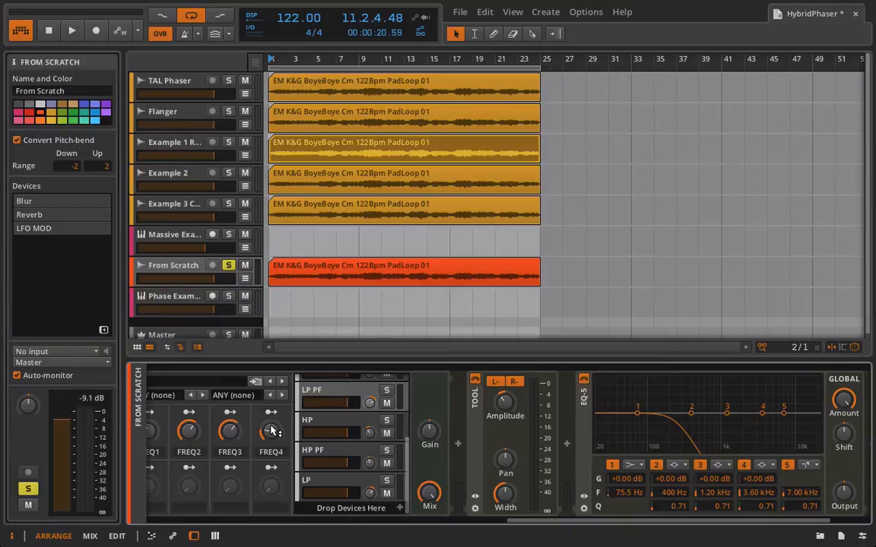
- Check the FREQ4 mapping on the last LP layer's band 5 frequency and turn the FREQ4 macro down to its minimum
click(327, 487)
click(272, 413)
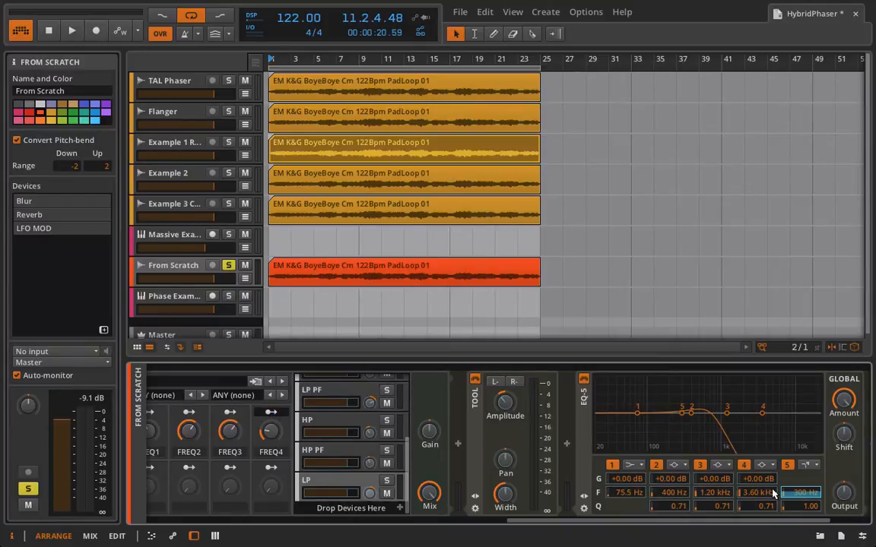
click(810, 494)
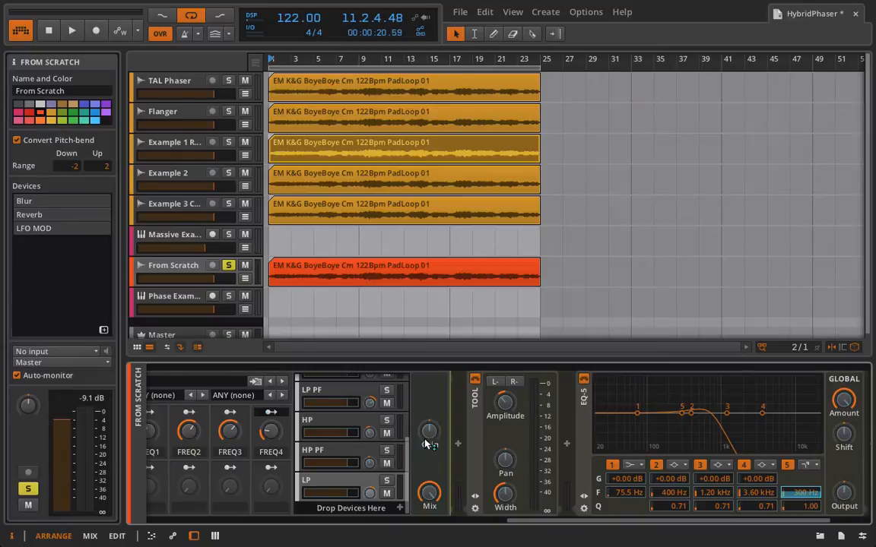
click(275, 413)
drag(271, 431, 272, 452)
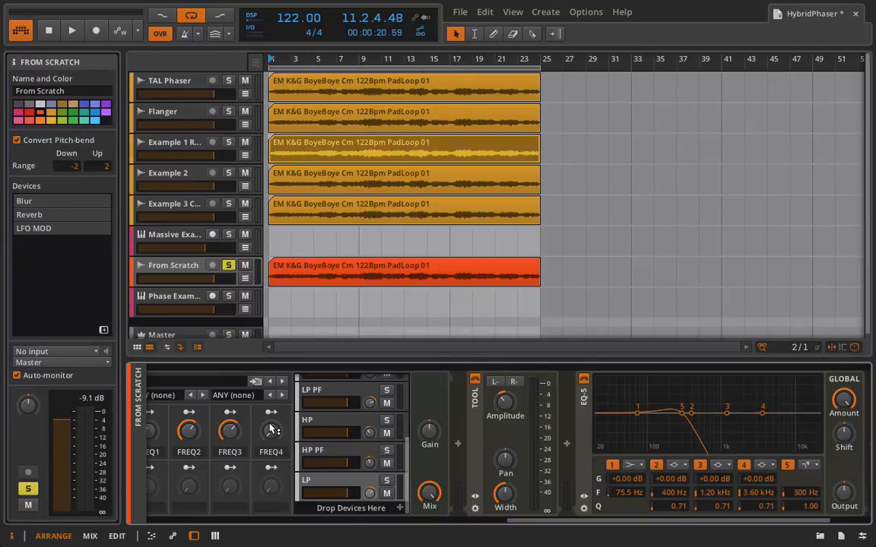
scroll(273, 428, left, 4)
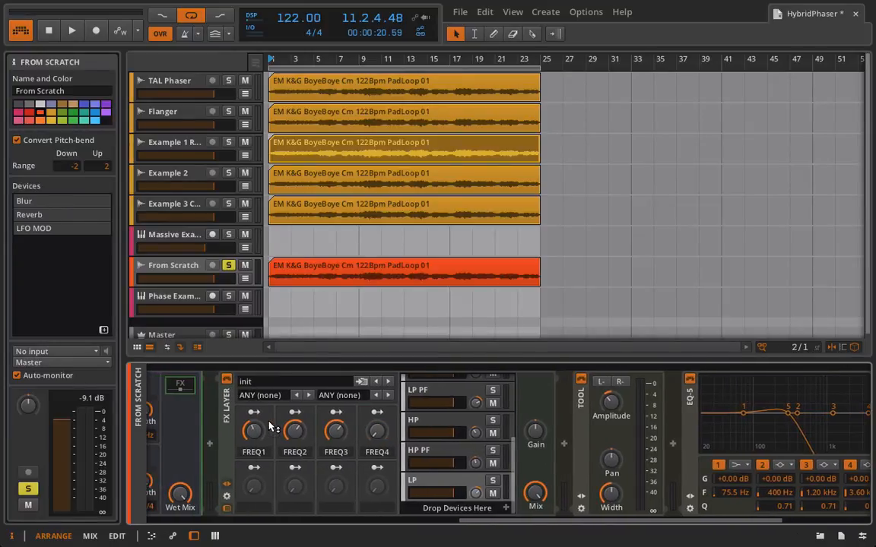
scroll(274, 428, left, 4)
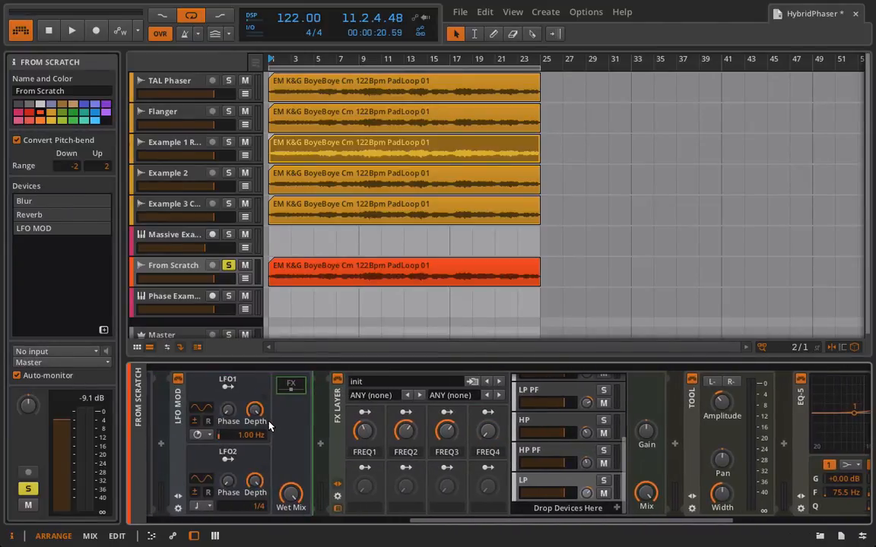
- Bring the FX Layer's FREQ1 to FREQ4 macros to about their middle position
scroll(269, 426, left, 2)
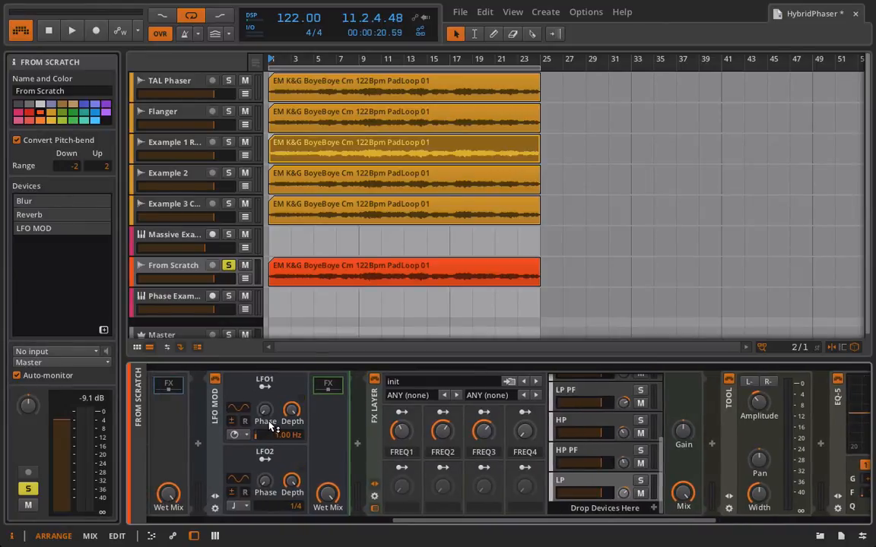
key(ctrl+d)
scroll(264, 422, left, 2)
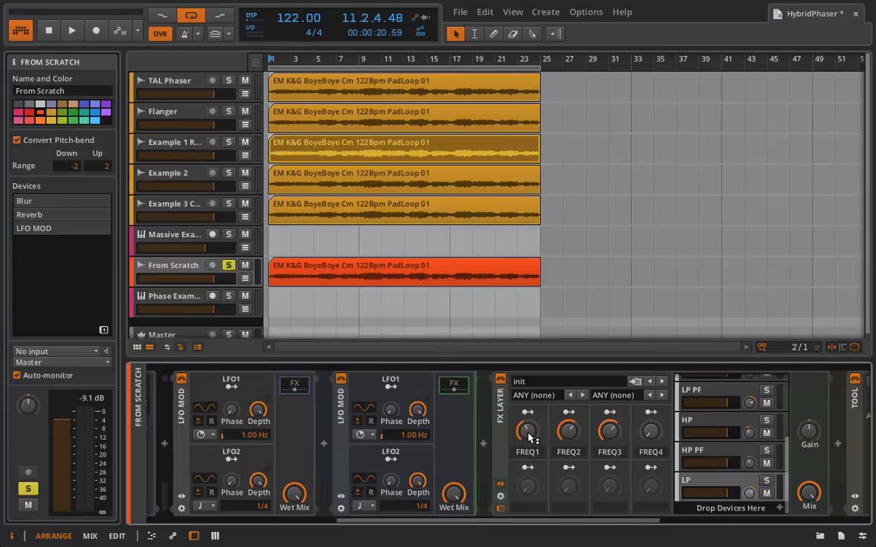
drag(527, 432, 527, 432)
drag(567, 433, 642, 435)
- Map LFO1 of the outer LFO MOD to the FREQ1 macro and set its rate to 0.41 Hz
click(242, 389)
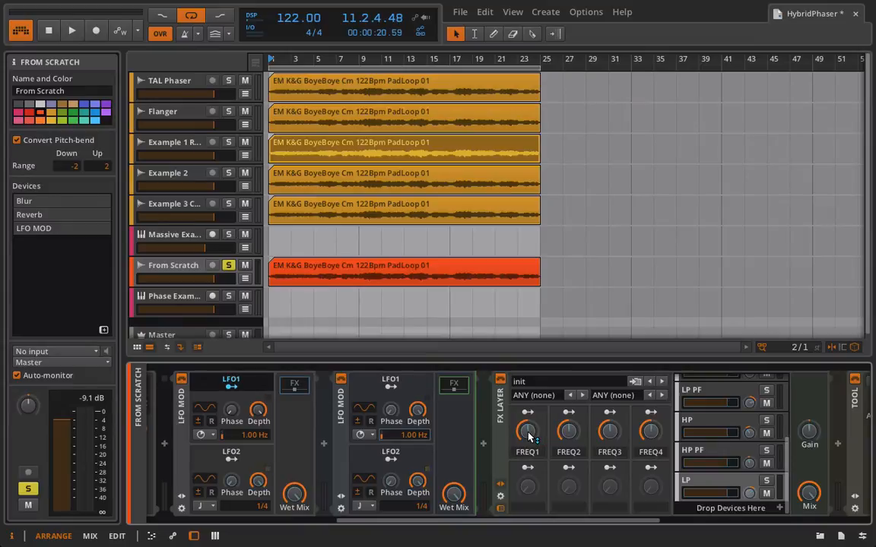
drag(529, 435, 530, 409)
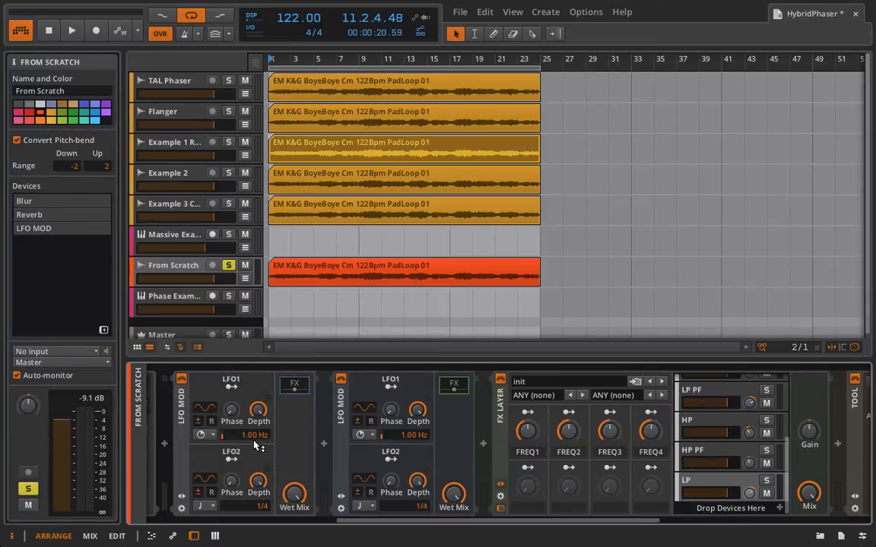
drag(246, 437, 245, 454)
- Add a Tool device at the end of the From Scratch chain and lower its amplitude while the track plays
scroll(496, 431, right, 1)
scroll(496, 431, right, 5)
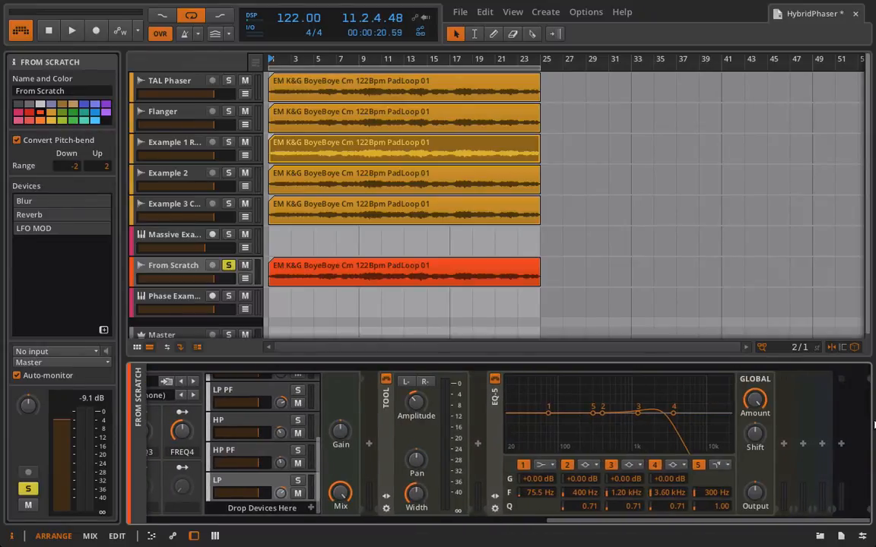
click(842, 445)
click(684, 471)
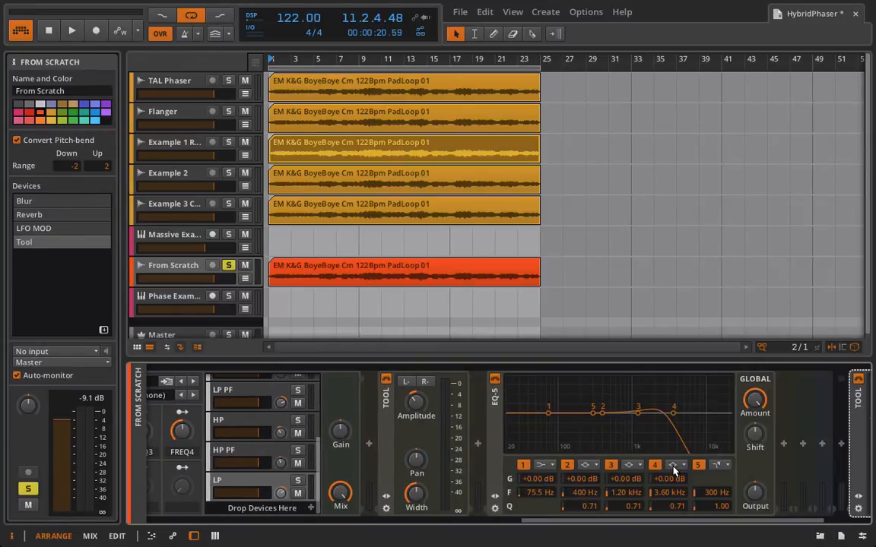
key(space)
scroll(573, 436, right, 3)
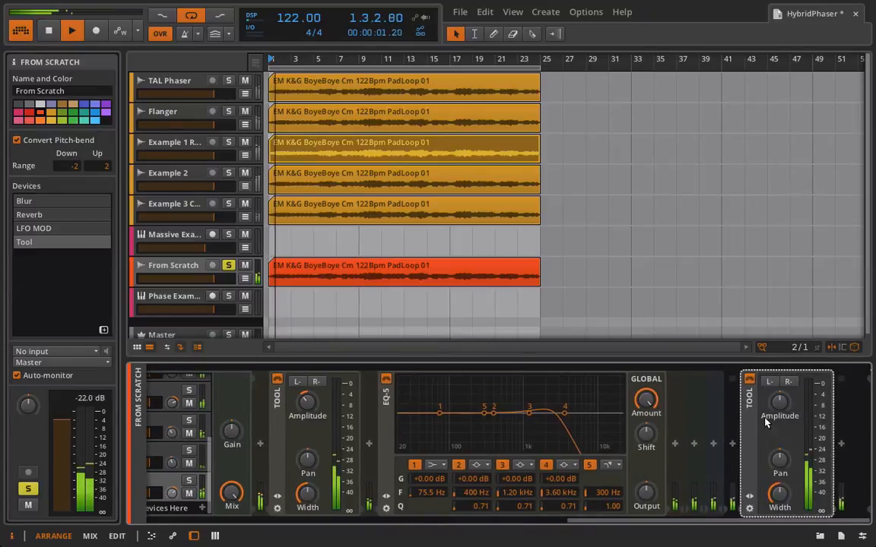
drag(779, 405, 779, 423)
- Shift the phase of the outer LFO MOD's LFO1 and map its LFO2 to the FREQ2 macro by about +0.46
scroll(779, 408, left, 8)
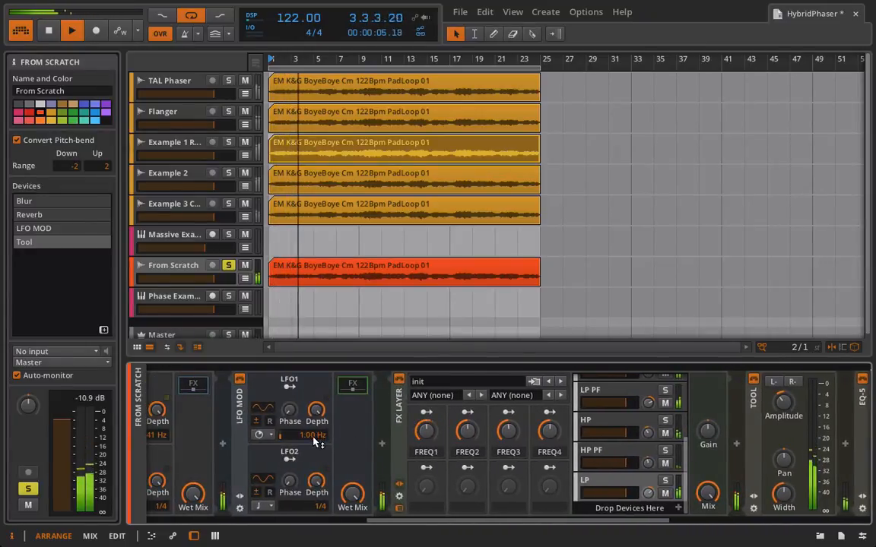
key(ctrl+d)
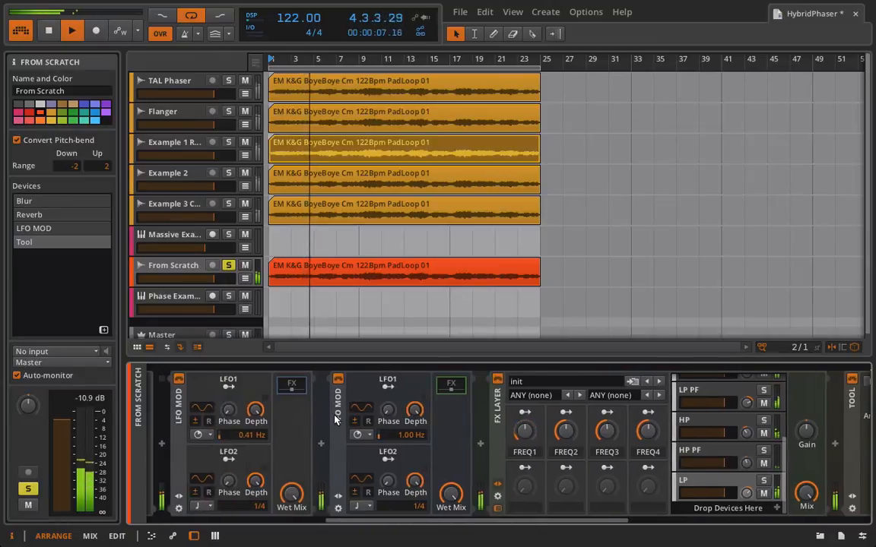
drag(225, 435, 229, 400)
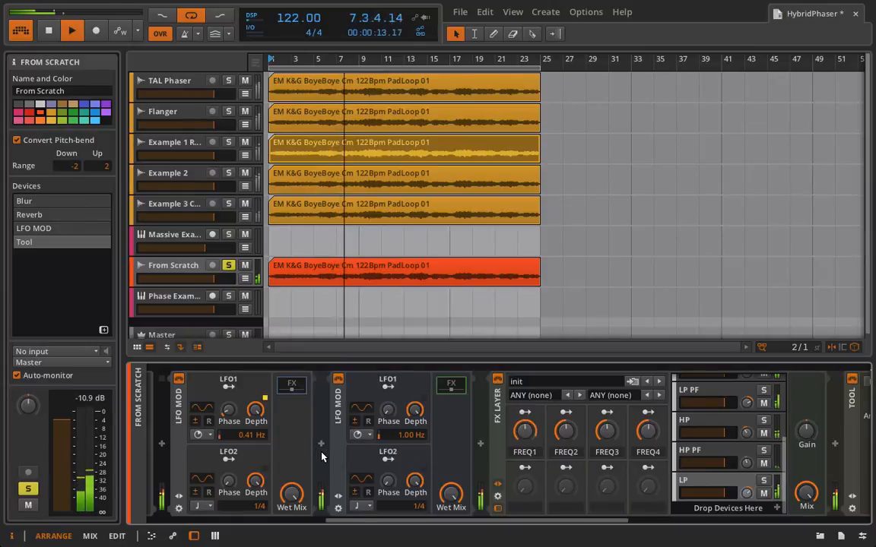
click(229, 460)
drag(566, 431, 566, 401)
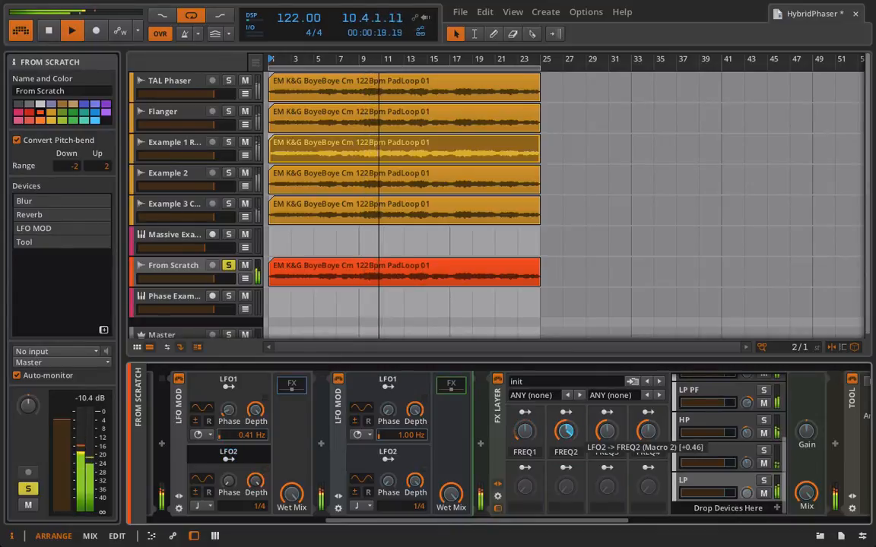
click(263, 460)
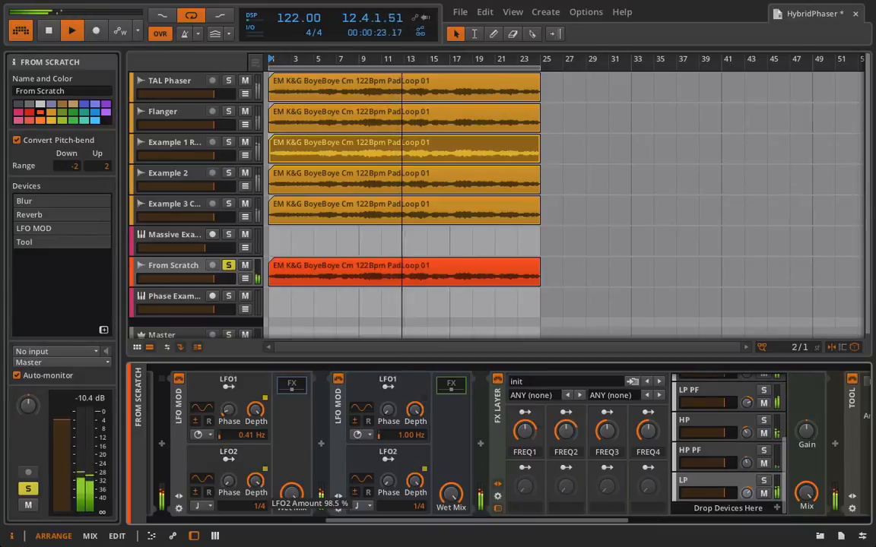
- Set the rate of the outer LFO MOD's LFO2 to 2/1 in beat time
click(206, 506)
click(204, 506)
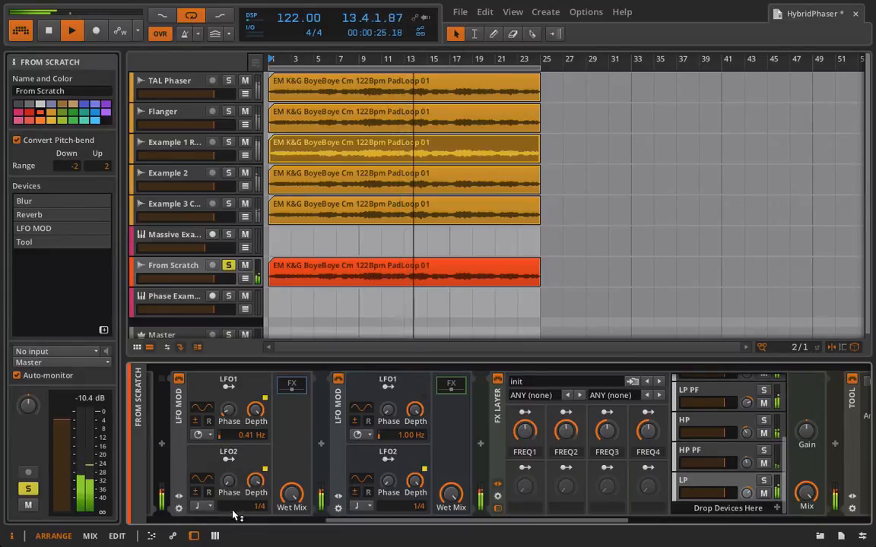
drag(257, 508, 257, 493)
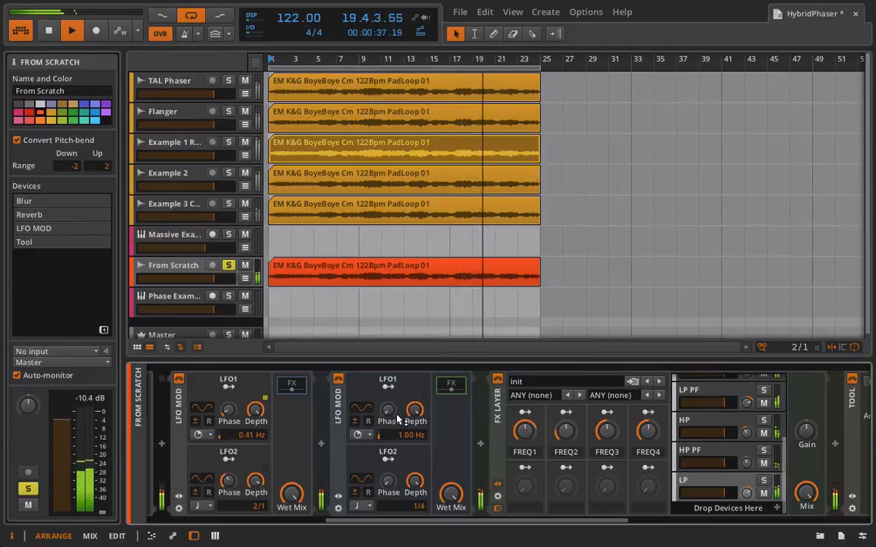
- Map LFO1 of the inner LFO MOD to the FREQ3 macro and set its rate to 0.32 Hz
click(388, 387)
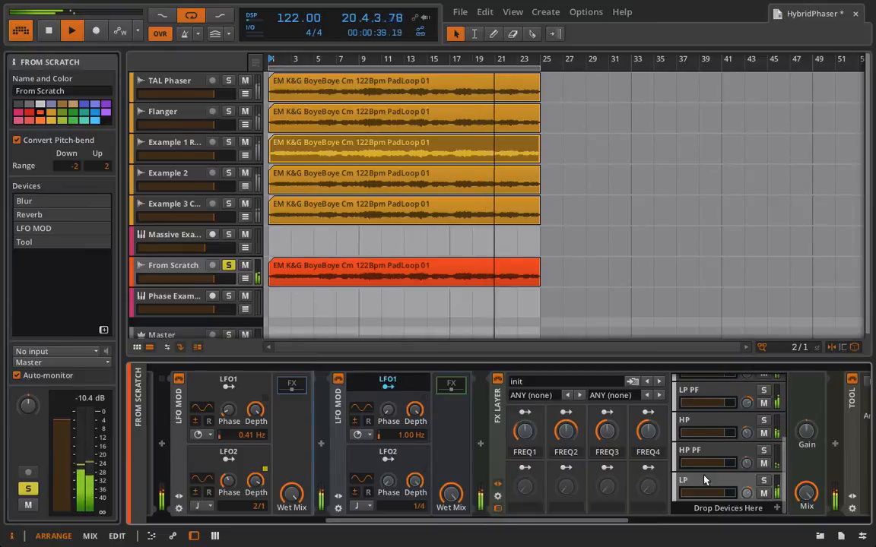
drag(606, 431, 607, 396)
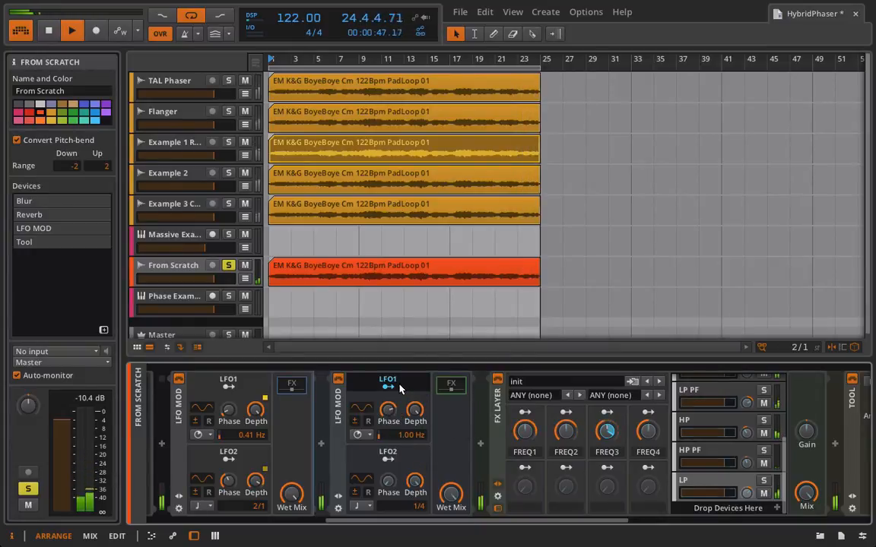
drag(407, 433, 407, 456)
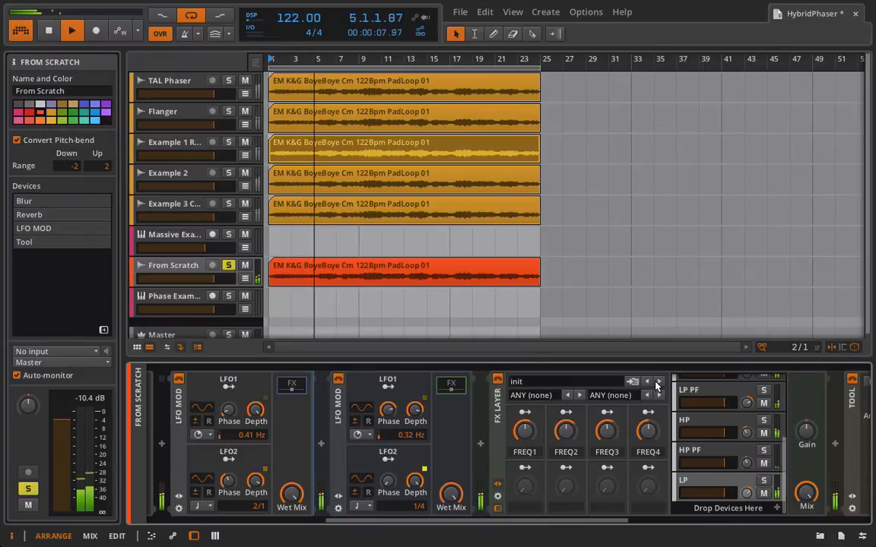
- Switch the inner LFO MOD's LFO2 to triplet time at a 2/1 rate and map it to the FREQ4 macro
scroll(468, 396, right, 3)
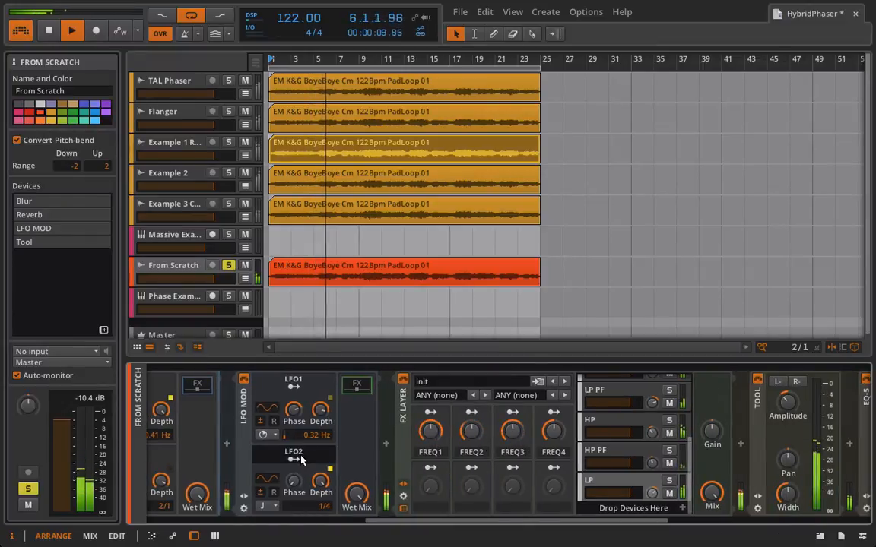
click(268, 505)
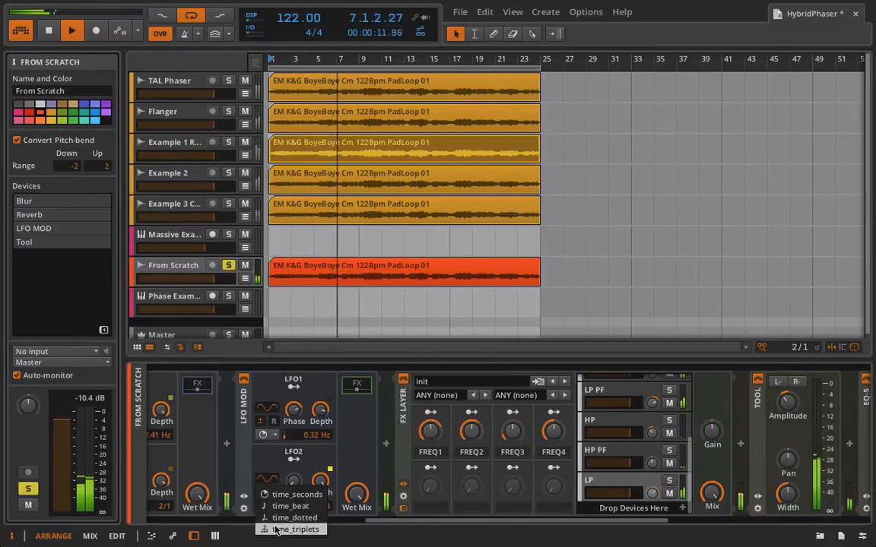
click(275, 528)
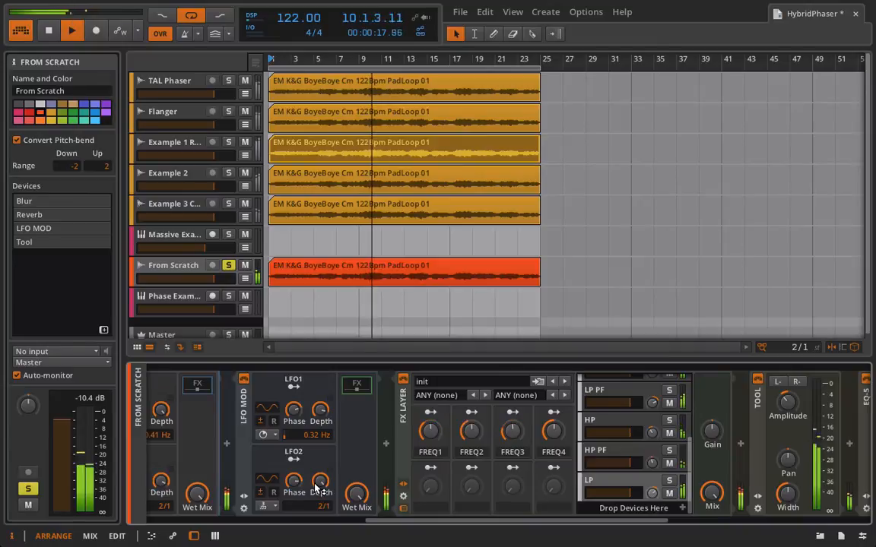
click(294, 459)
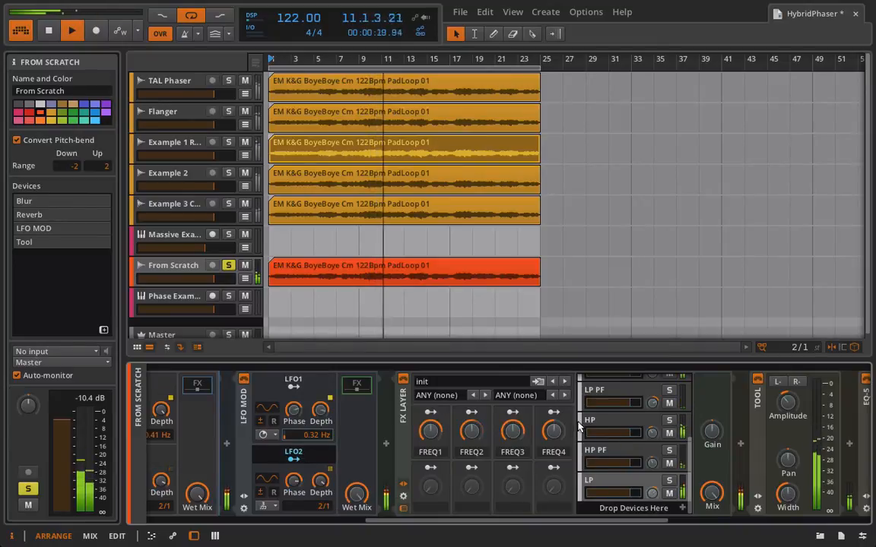
drag(553, 432, 556, 435)
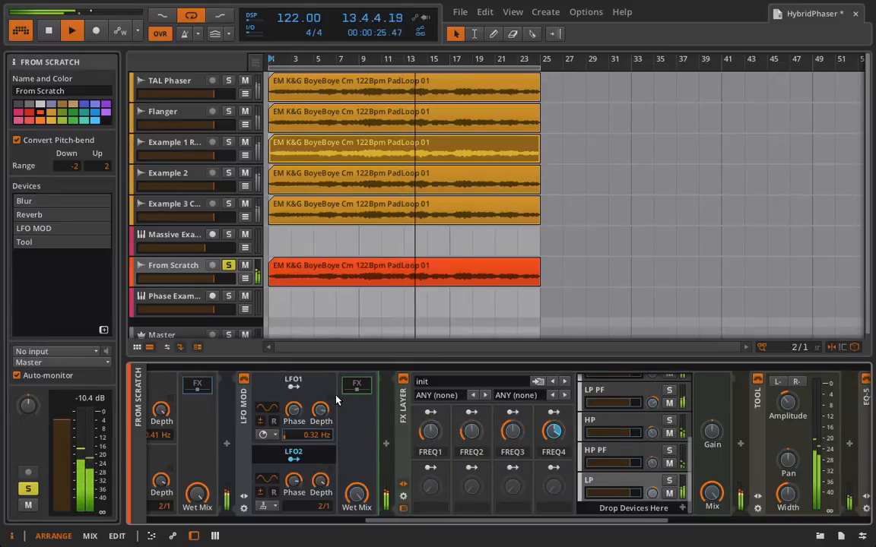
click(307, 451)
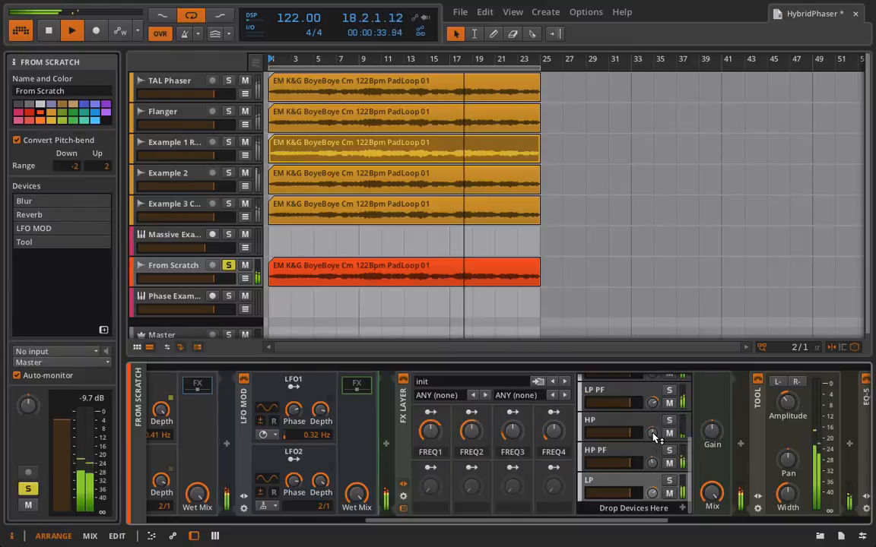
- Spread the FX Layer's high-pass and low-pass layers across the stereo field by adjusting their individual pans
scroll(655, 496, up, 2)
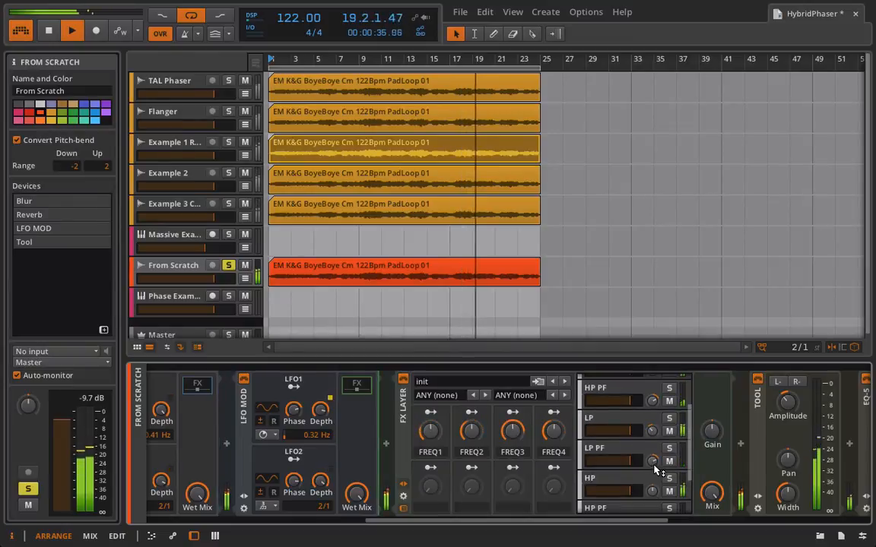
scroll(654, 401, down, 2)
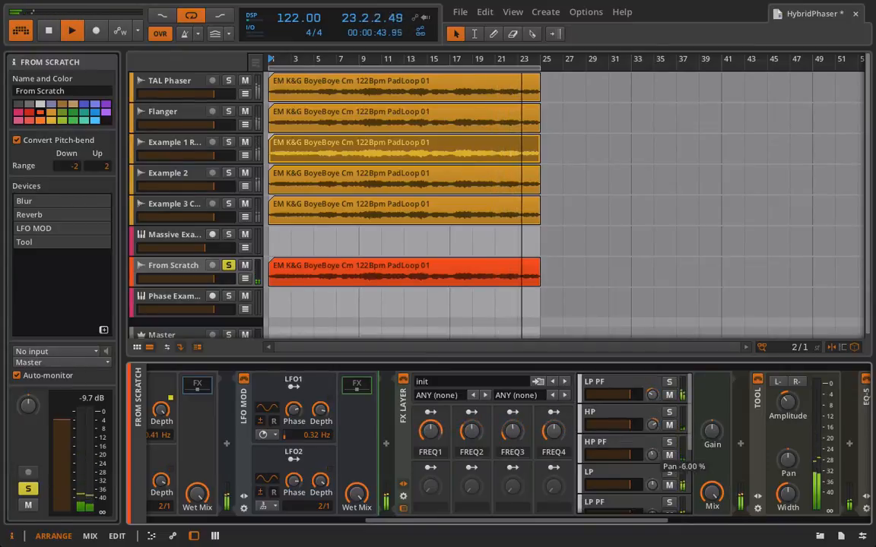
scroll(654, 422, down, 2)
mouse_move(654, 413)
mouse_down()
mouse_move(652, 441)
mouse_move(653, 413)
mouse_up()
drag(653, 472, 653, 487)
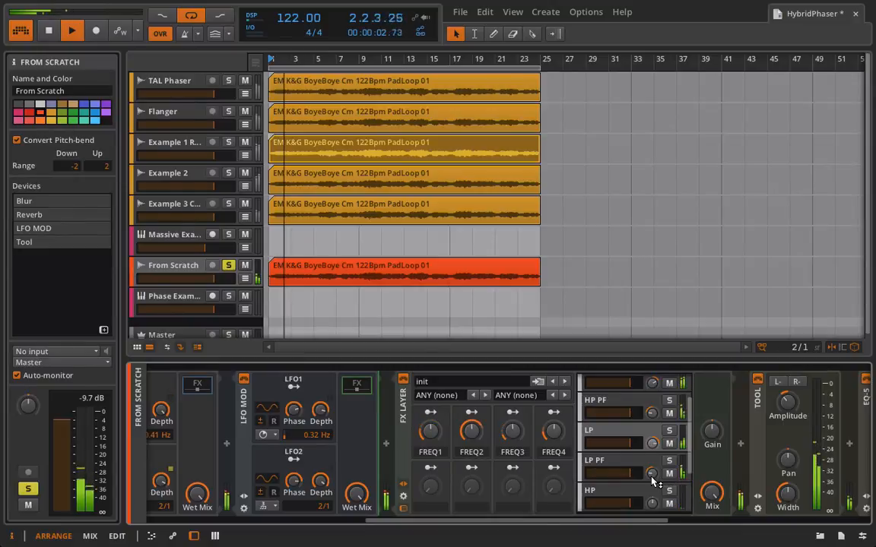
scroll(586, 426, down, 1)
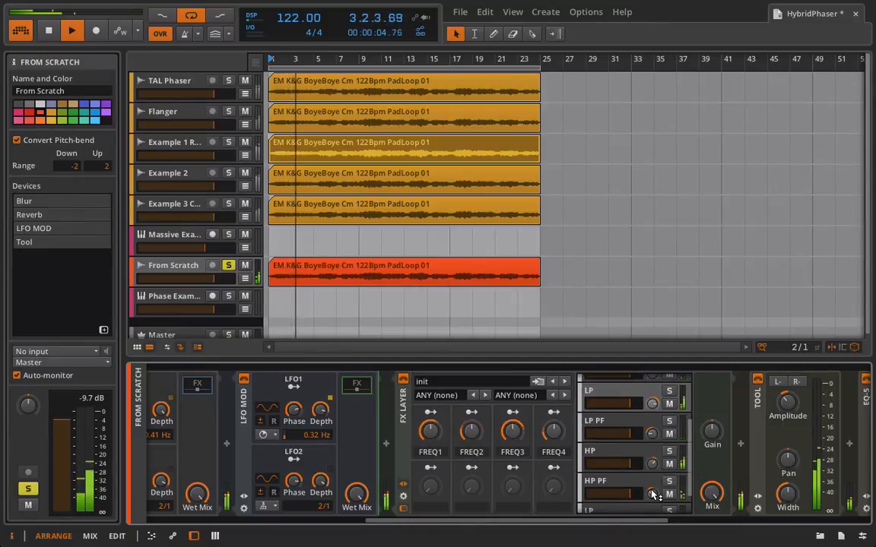
scroll(654, 495, down, 1)
- Raise the amplitude of the Tool at the end of the chain while auditioning the track
scroll(657, 505, right, 1)
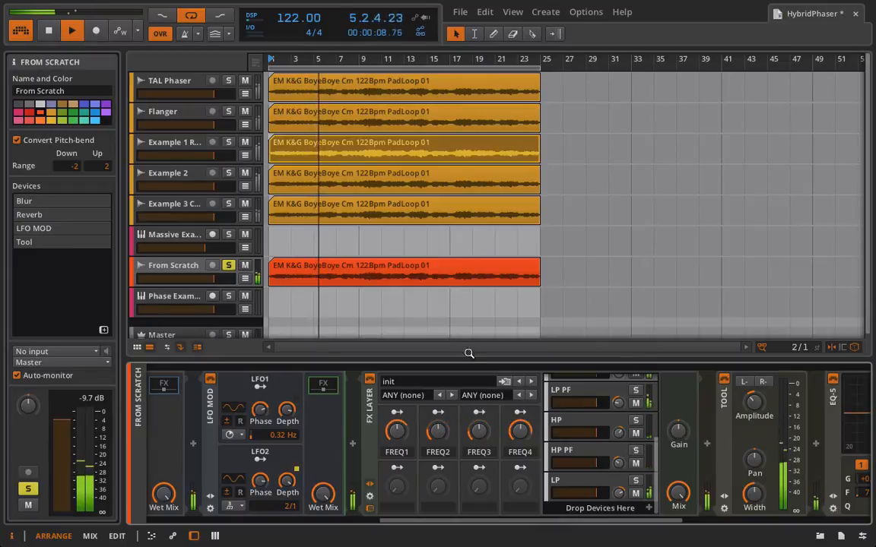
scroll(608, 467, right, 6)
mouse_move(779, 403)
mouse_down()
mouse_move(779, 377)
mouse_move(779, 388)
mouse_up()
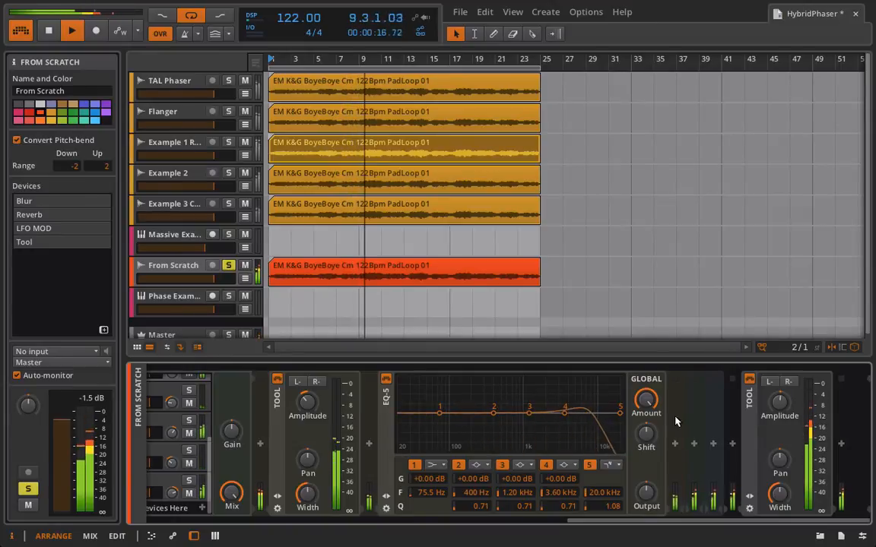
- Review the finished phaser chain, examining the FX Layer's list of layers, its macros and the LFO MOD settings
scroll(577, 447, up, 5)
scroll(577, 446, up, 2)
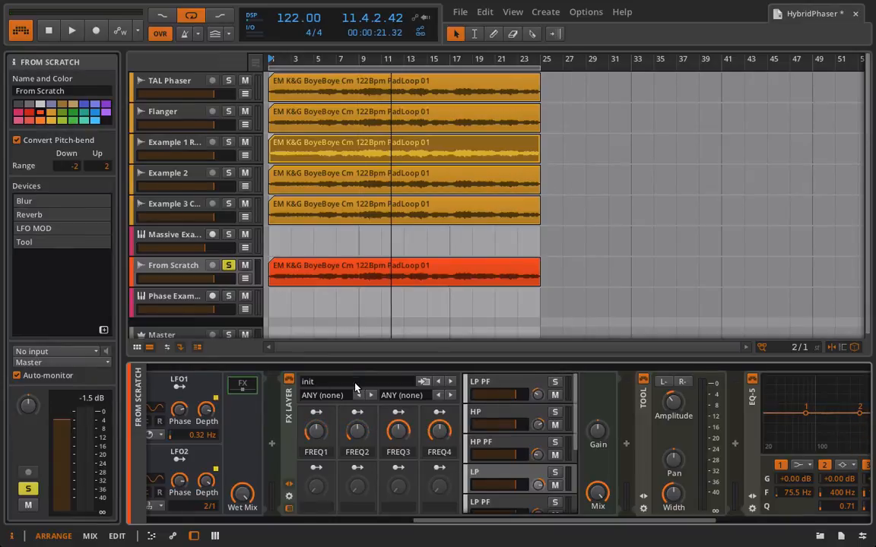
scroll(434, 521, right, 5)
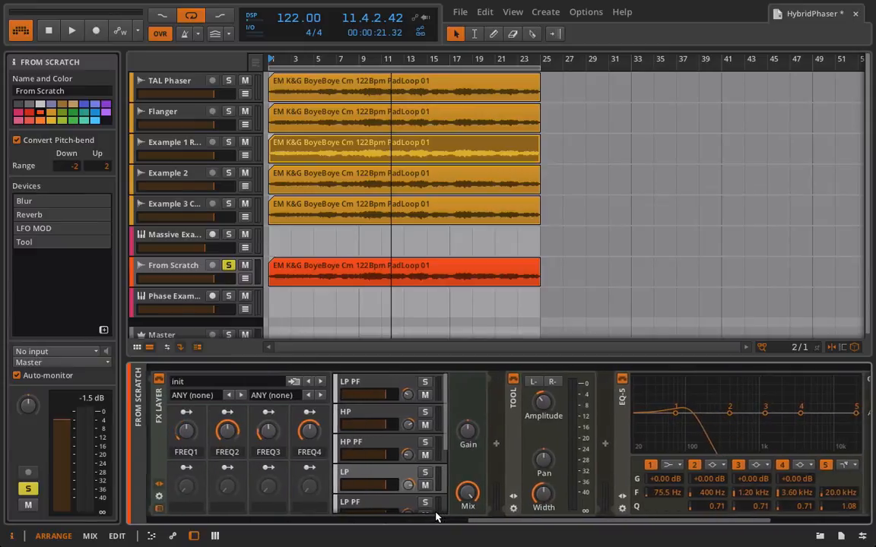
scroll(426, 393, down, 2)
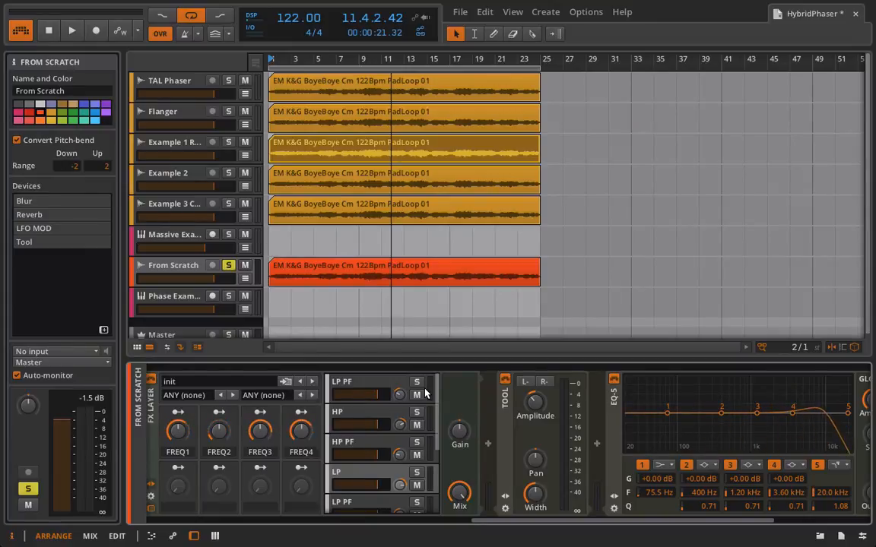
scroll(425, 393, left, 3)
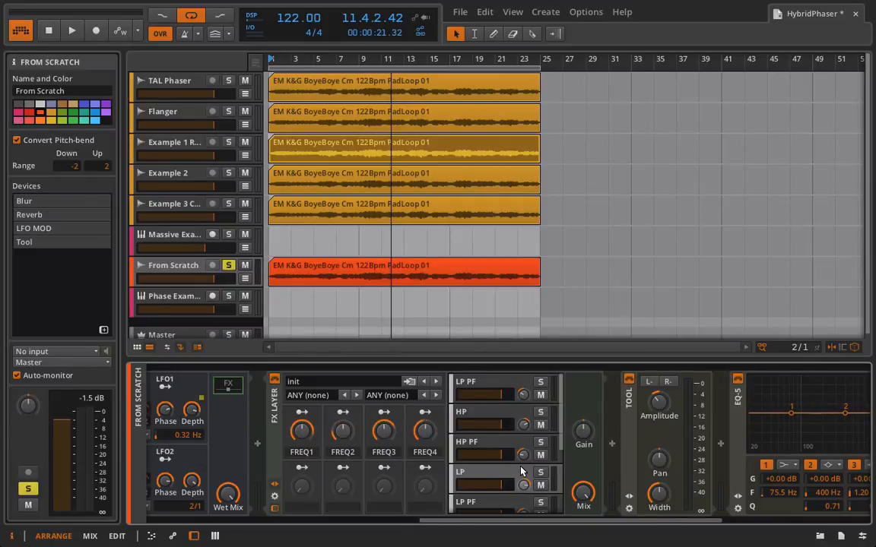
scroll(521, 471, down, 3)
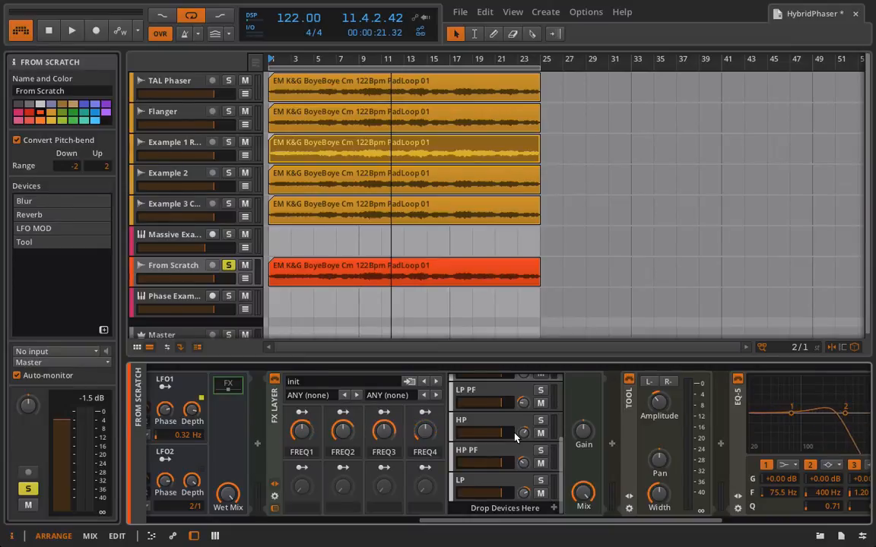
scroll(410, 412, left, 3)
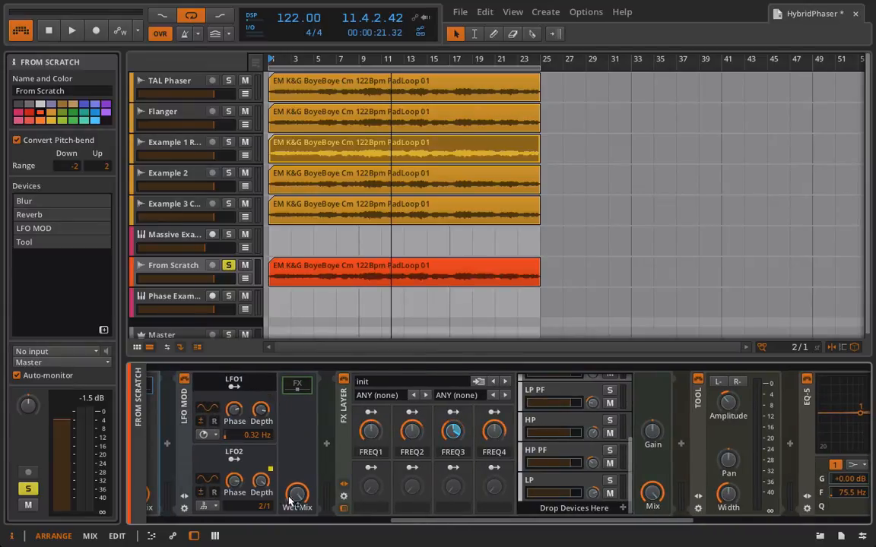
- Modulate the Phase and Depth of the inner LFO MOD's LFO2 from its LFO1
drag(263, 488, 262, 505)
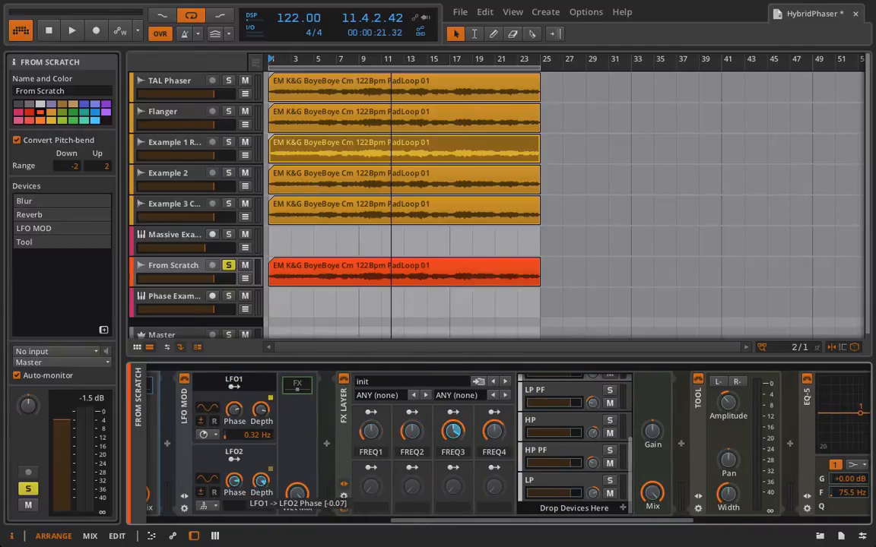
scroll(332, 438, left, 4)
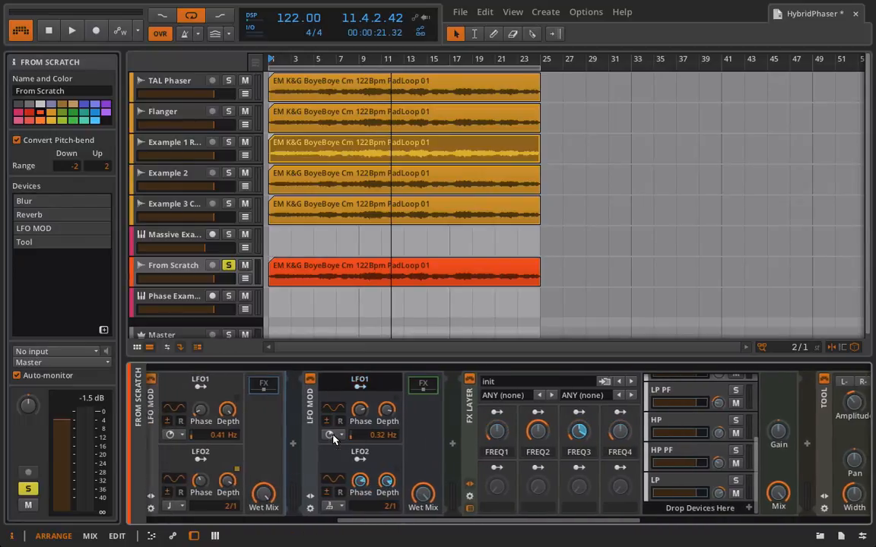
scroll(582, 413, right, 15)
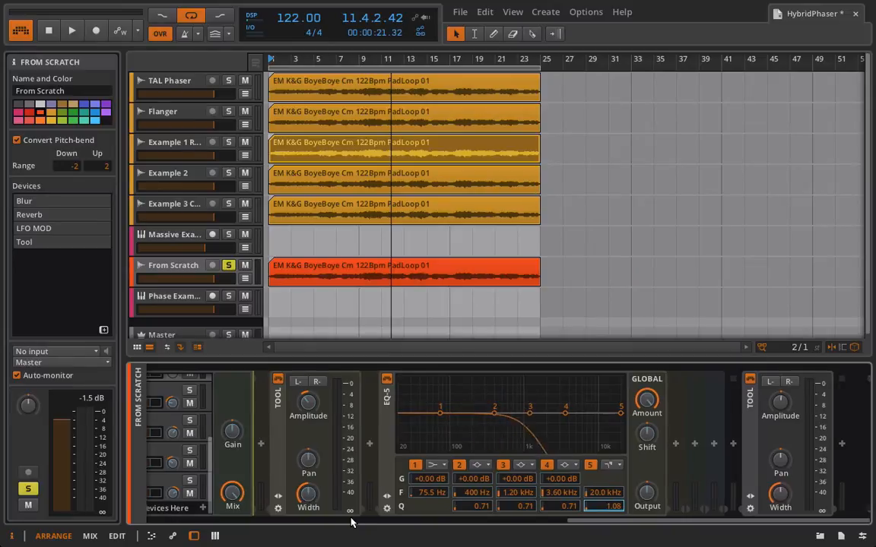
scroll(351, 522, up, 5)
scroll(351, 522, up, 2)
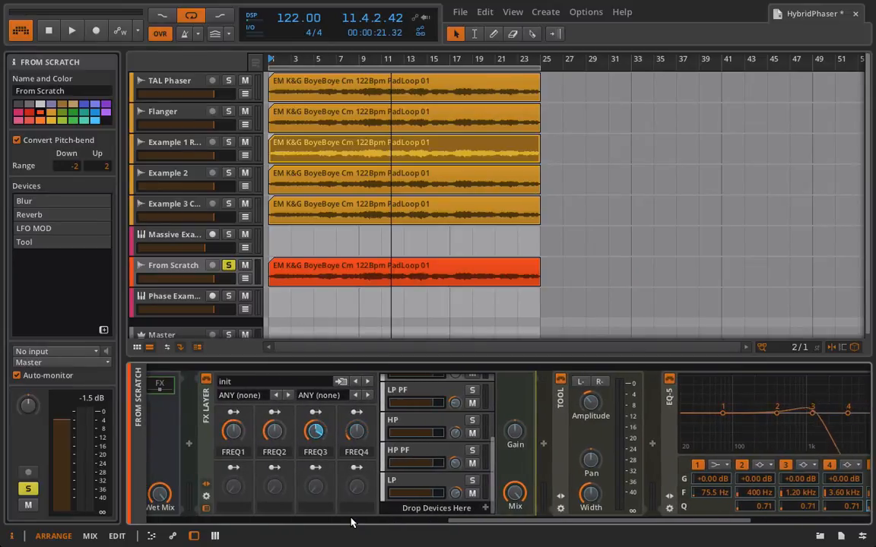
scroll(351, 522, up, 2)
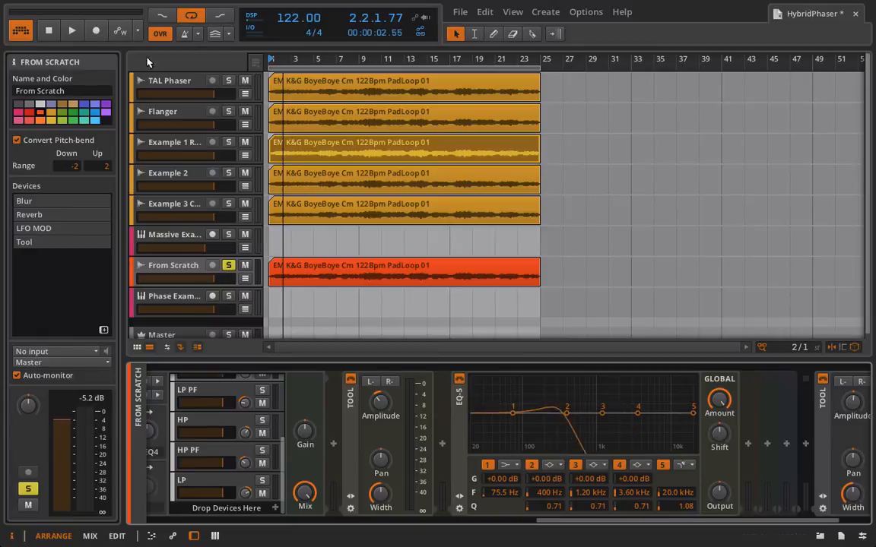
scroll(247, 462, left, 5)
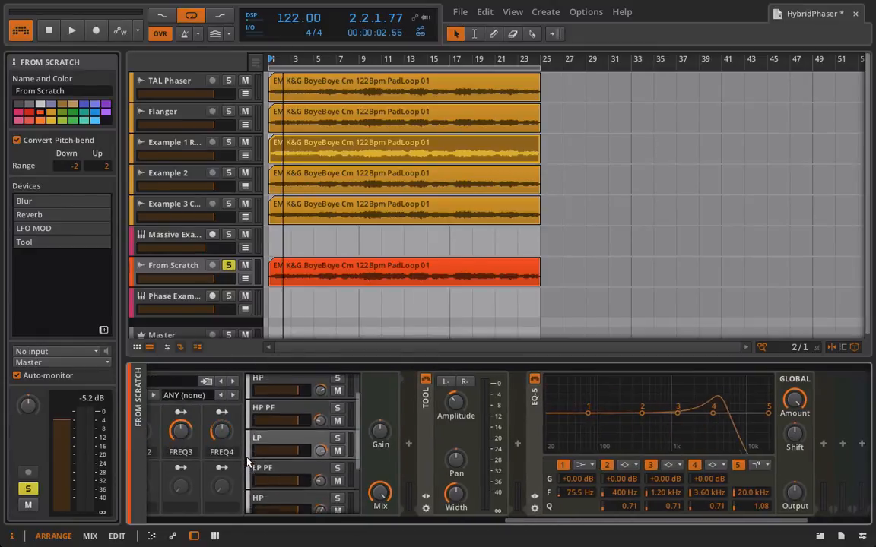